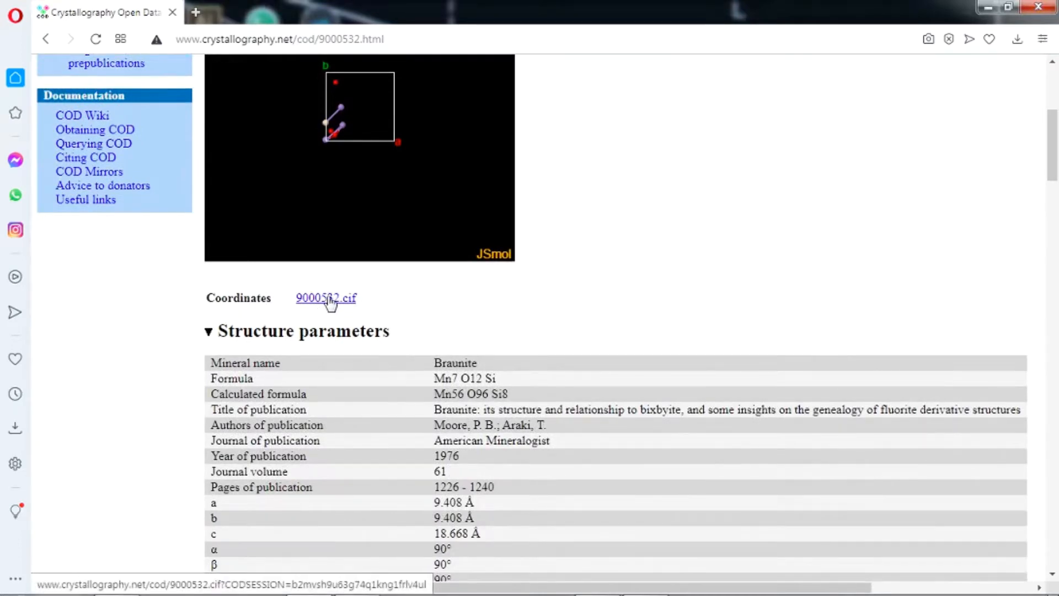
Step: Download the Braunite structure file 9000532.cif and paste a copy into the Braunite folder on drive D
click(330, 298)
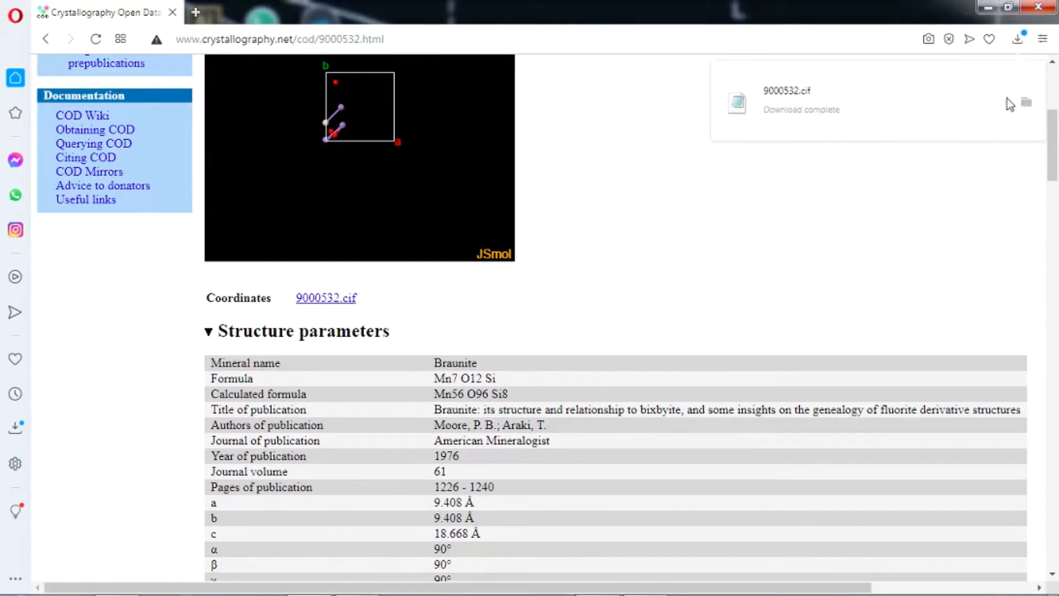
click(1025, 104)
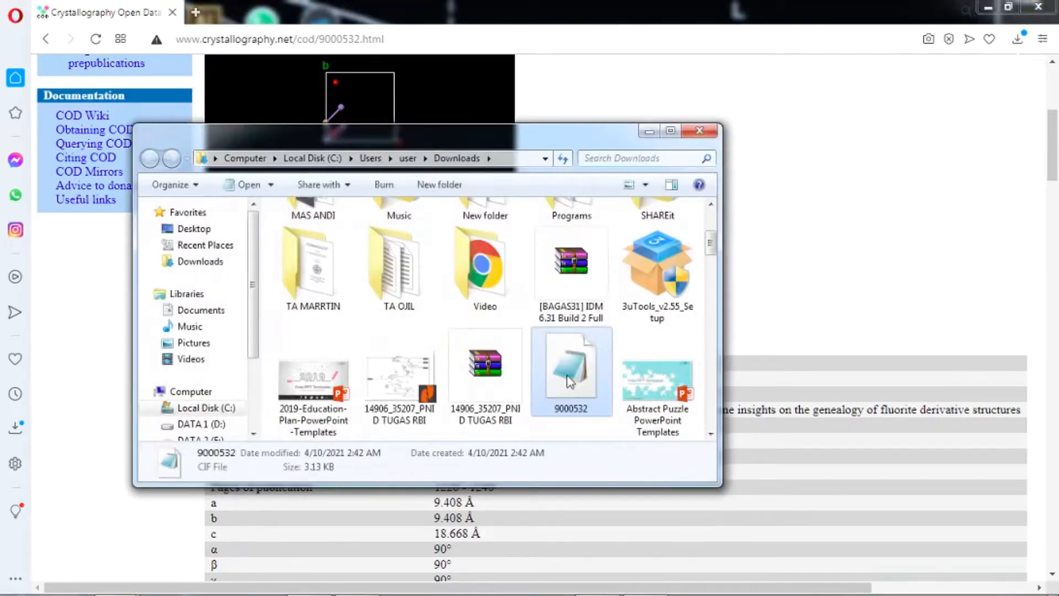
scroll(209, 331, down, 3)
click(201, 352)
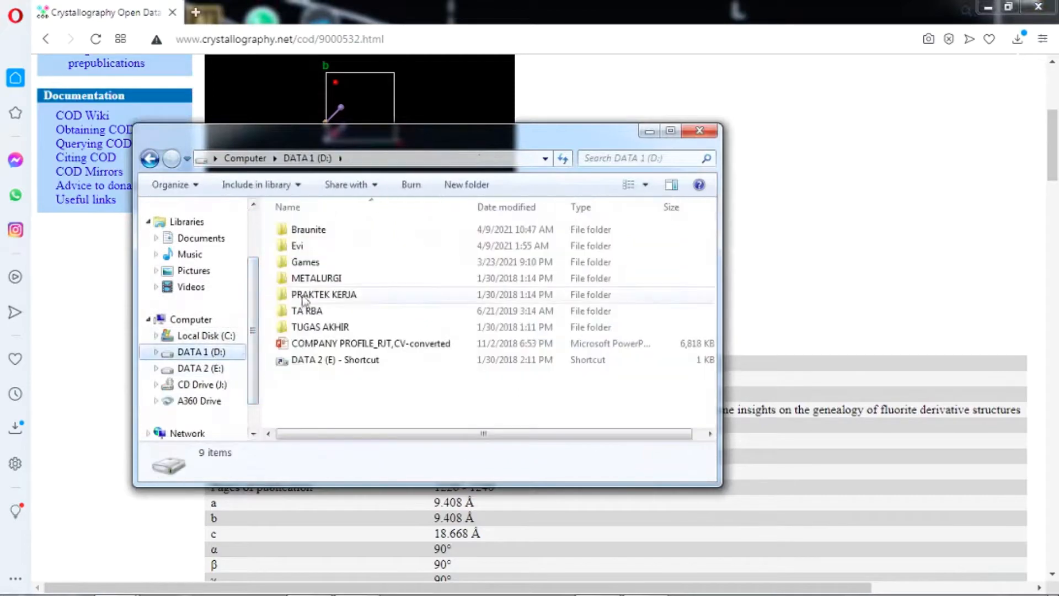
double_click(309, 229)
key(ctrl+v)
click(514, 347)
click(649, 131)
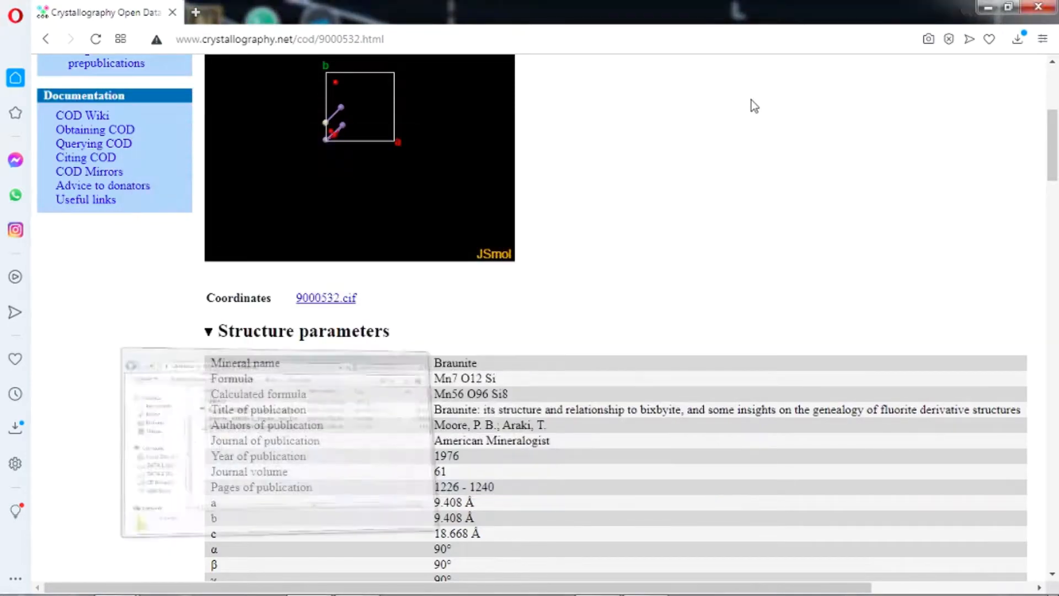
Step: Switch to Rietica and create a new input with 1 histogram, the Cu Ka X-ray setup and 1 structure phase of 3 atoms
click(987, 8)
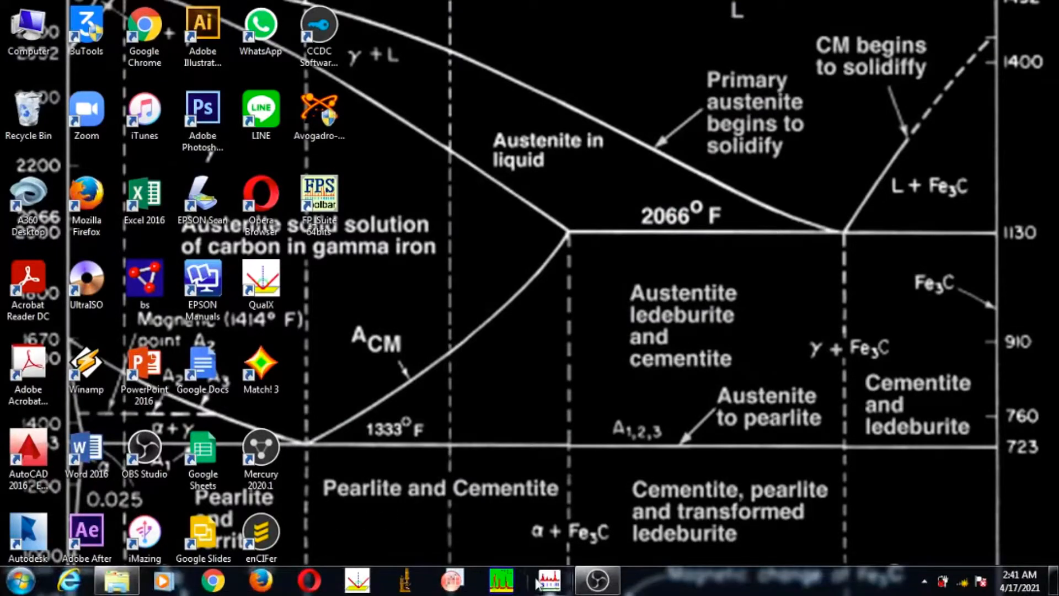
click(533, 585)
click(392, 50)
click(399, 70)
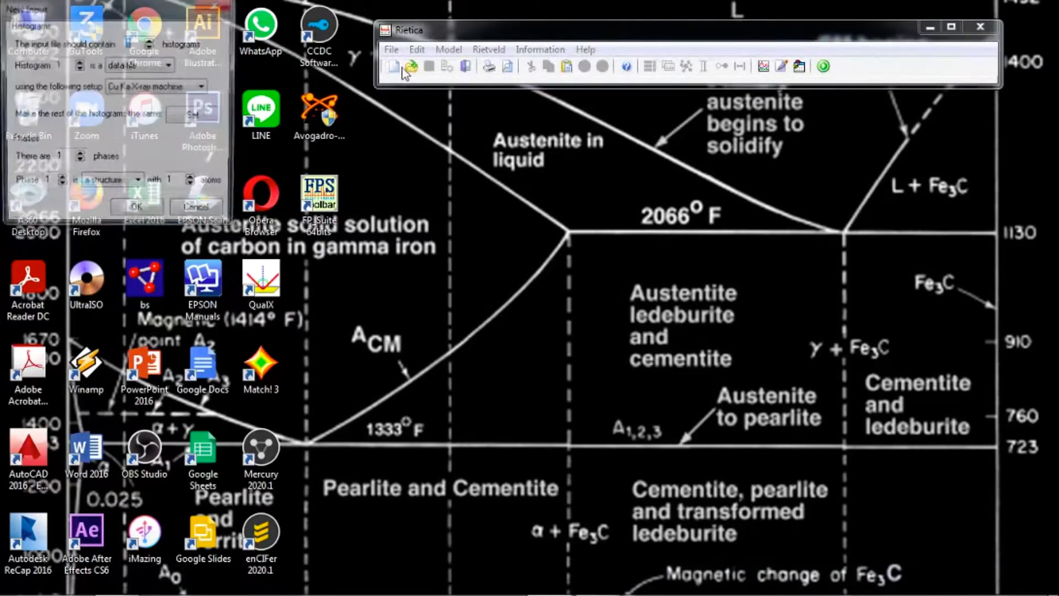
double_click(193, 181)
click(193, 182)
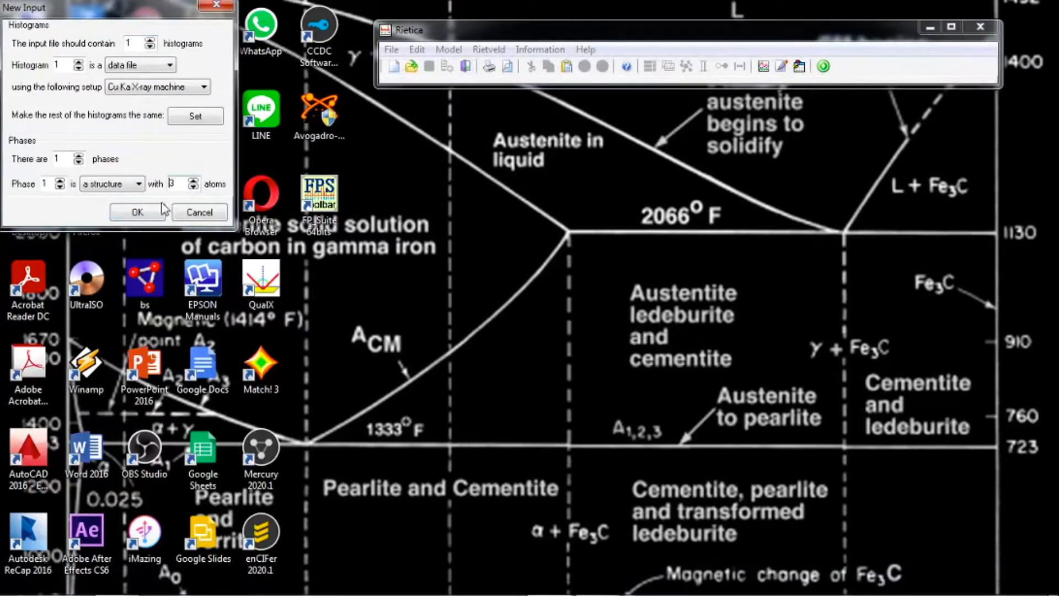
click(139, 211)
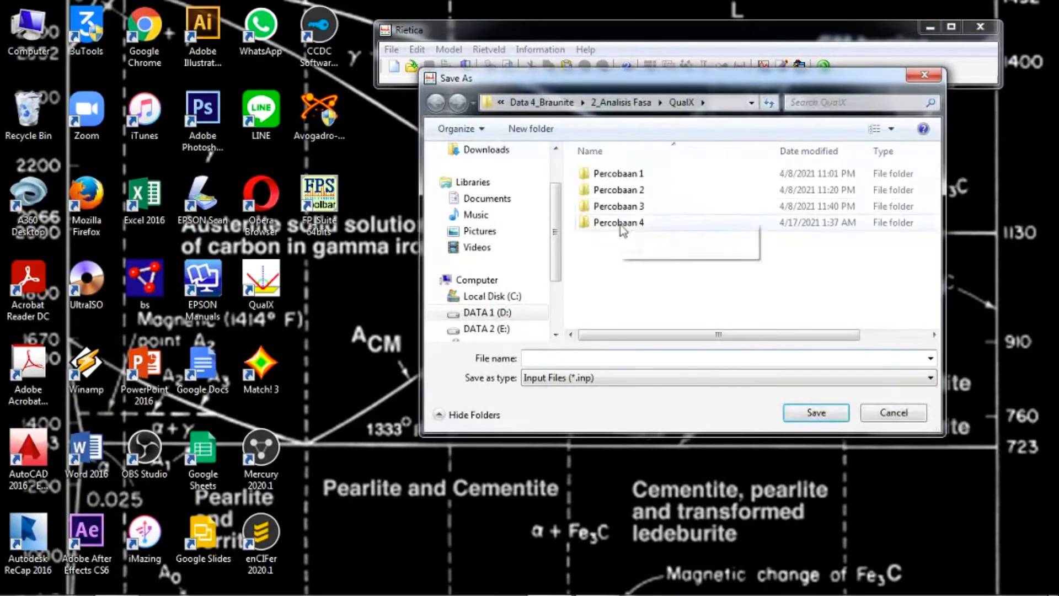
Step: Save the new input file as Braunite in the percobaan 5 folder under Data 4_Braunite, 3_Refinement
click(551, 103)
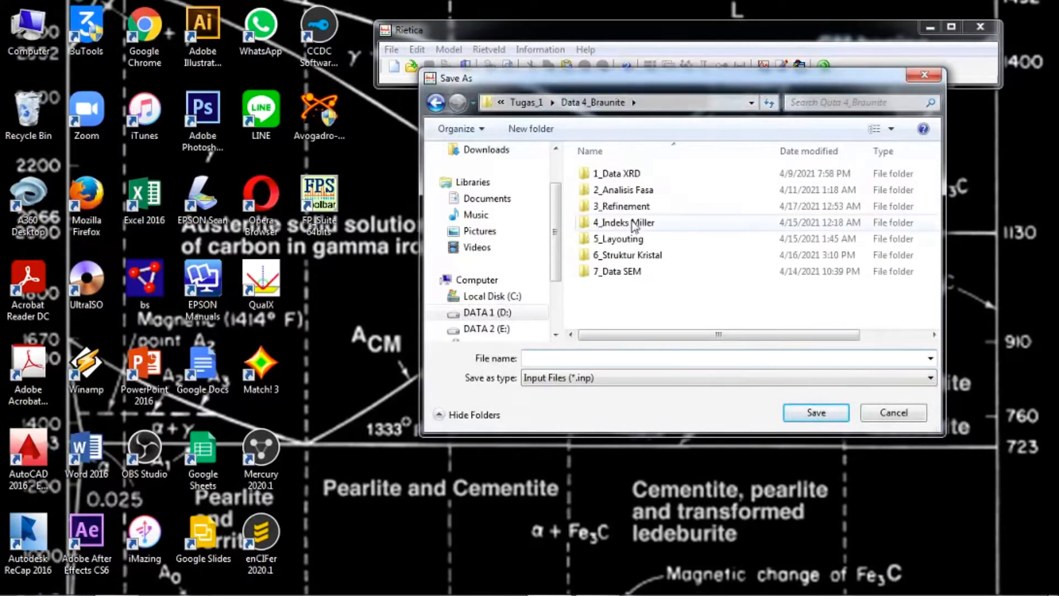
double_click(622, 206)
click(631, 257)
double_click(633, 257)
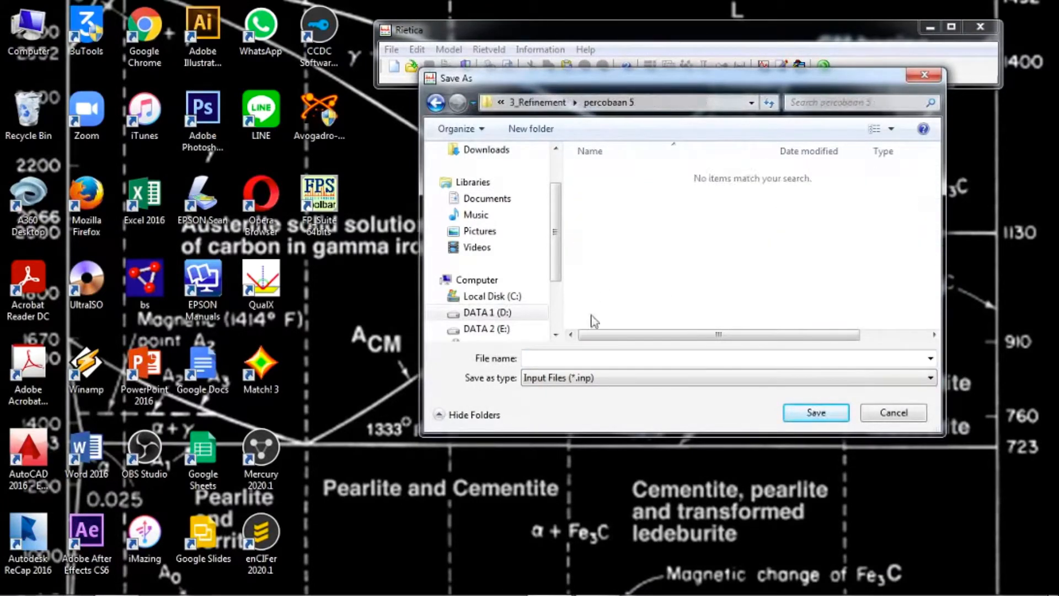
click(581, 359)
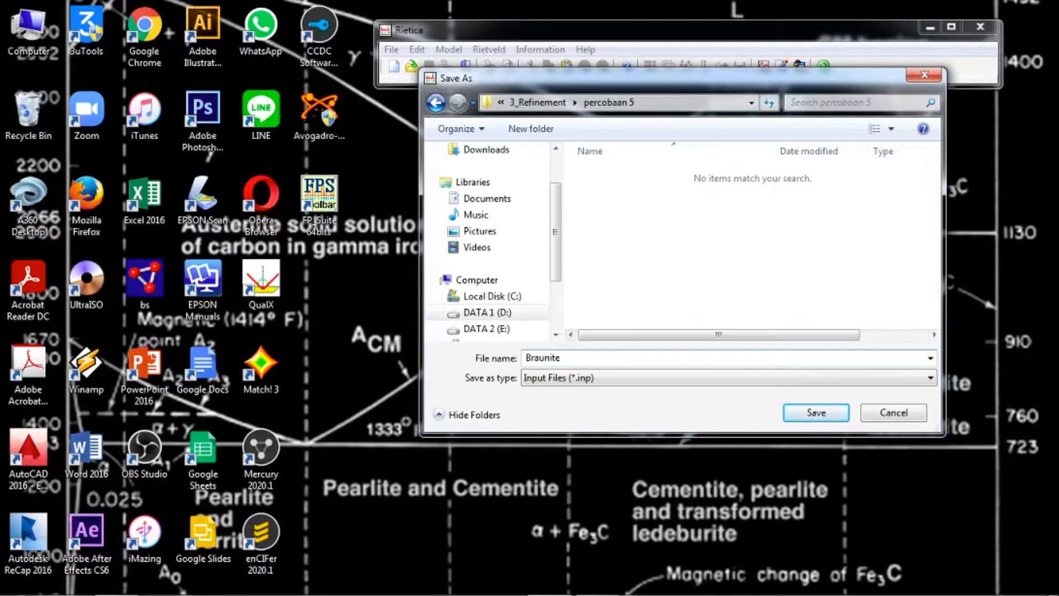
text(Braunite)
key(Return)
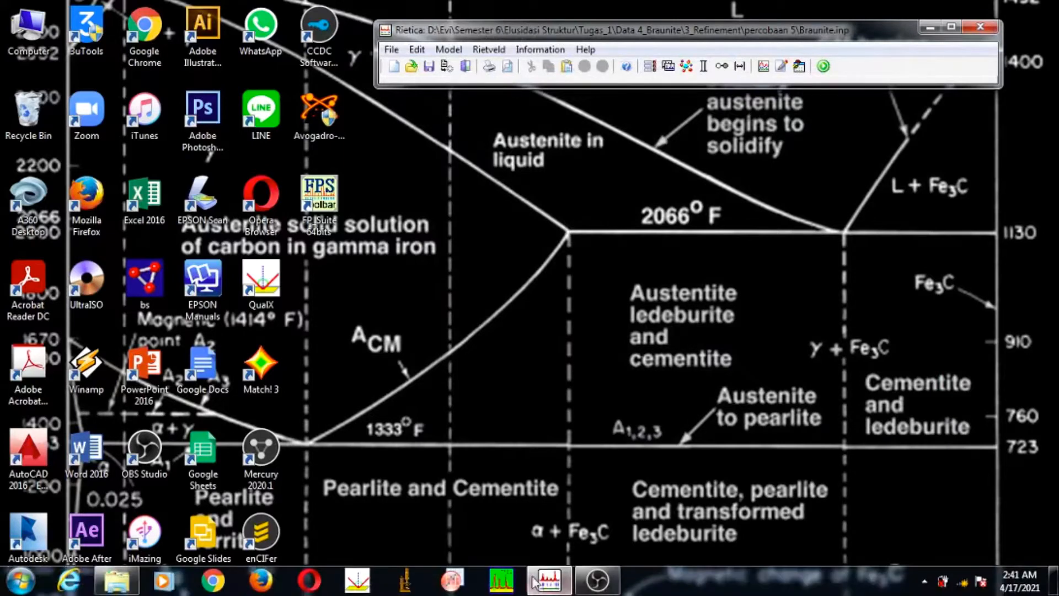
Step: Launch Match! and dismiss its data file import dialog
click(248, 375)
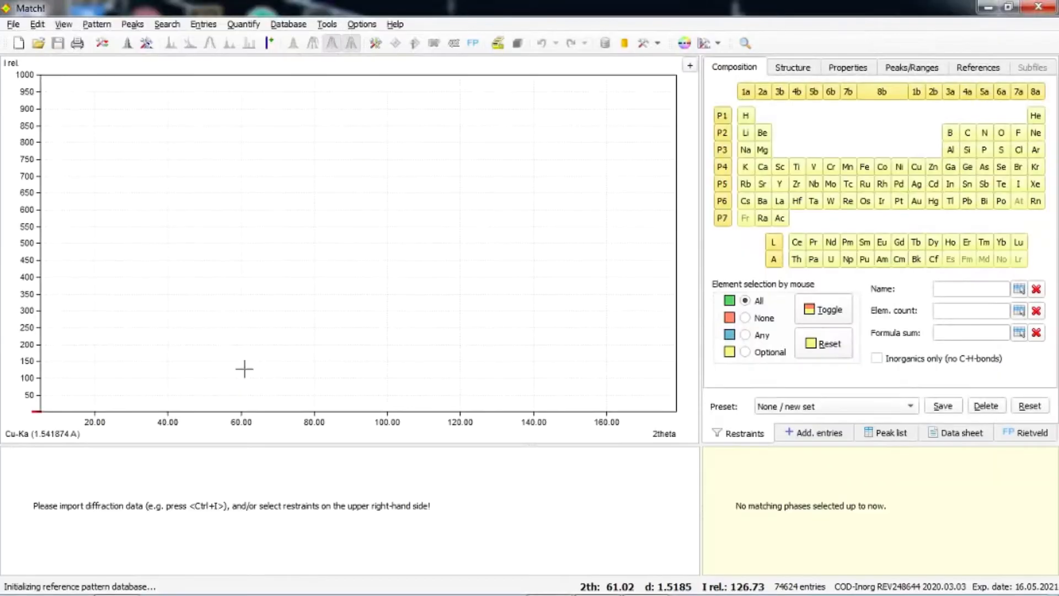
key(ctrl+i)
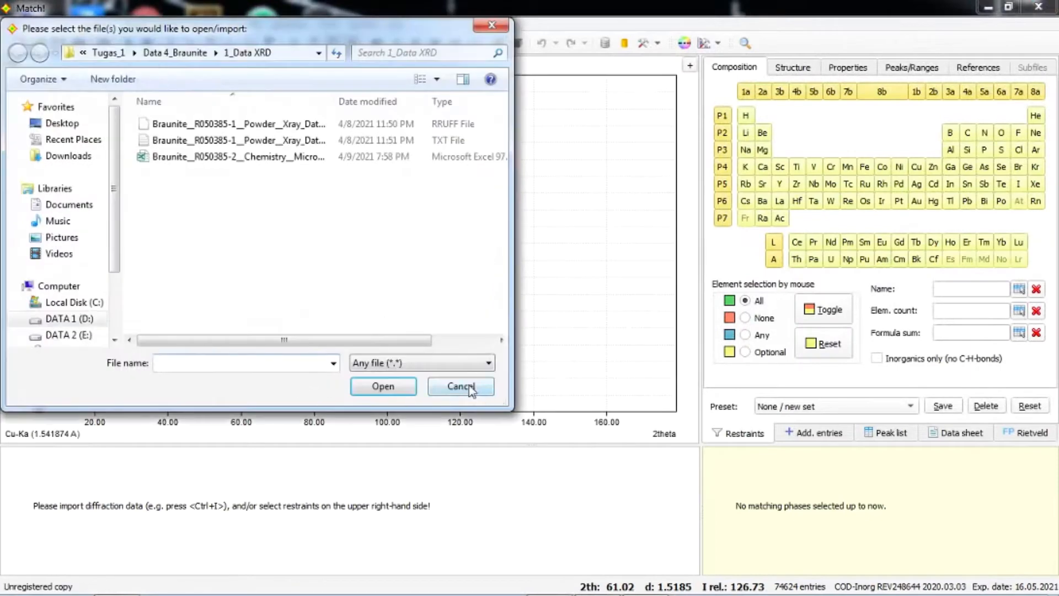
click(455, 381)
Step: Set the batch user level to Expert in the Match! options and apply it
click(290, 29)
click(352, 28)
click(386, 40)
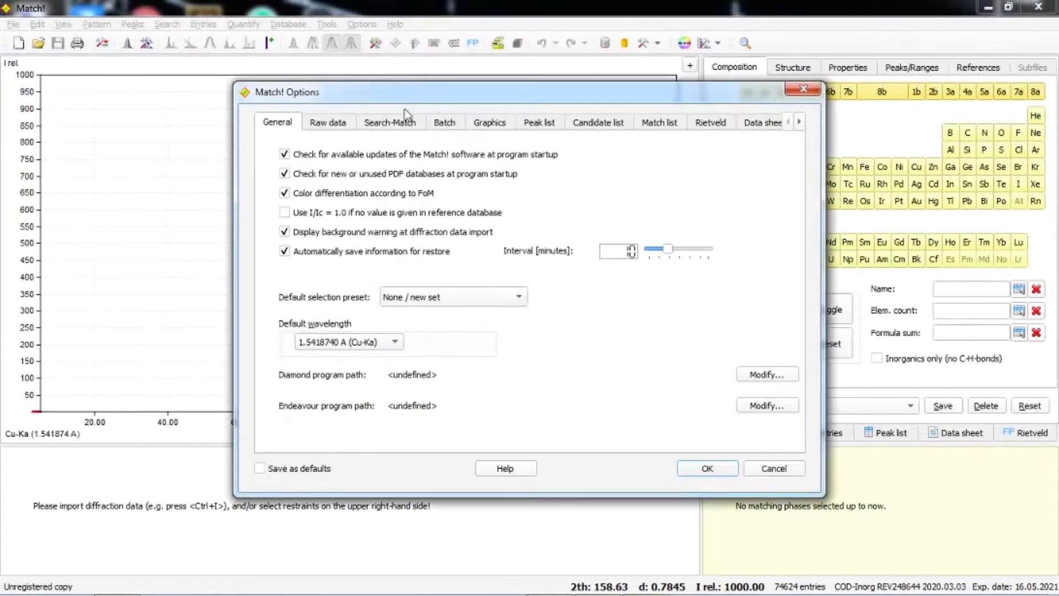
click(452, 130)
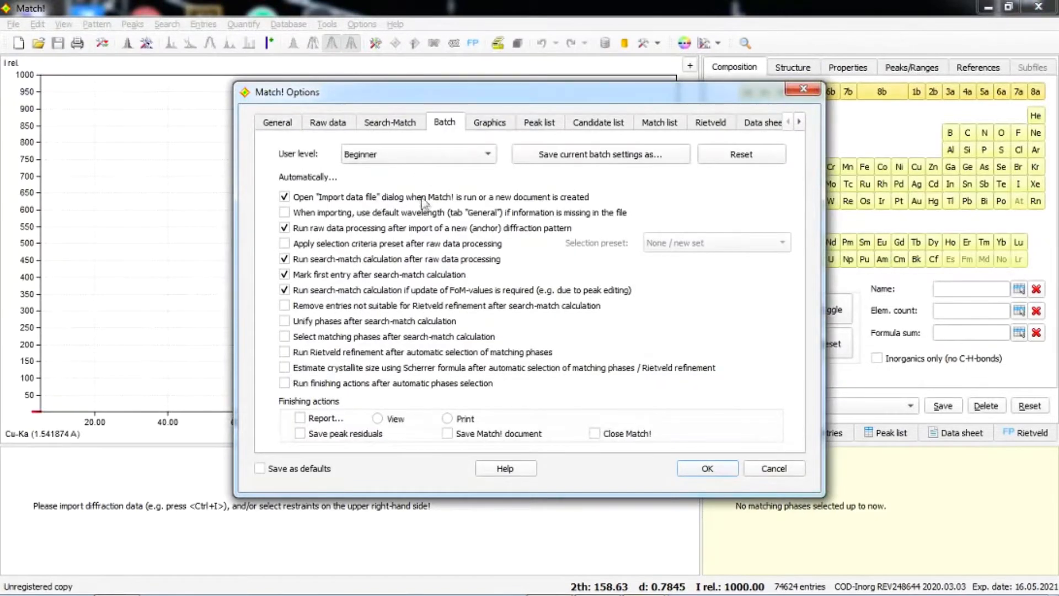
click(404, 157)
click(392, 186)
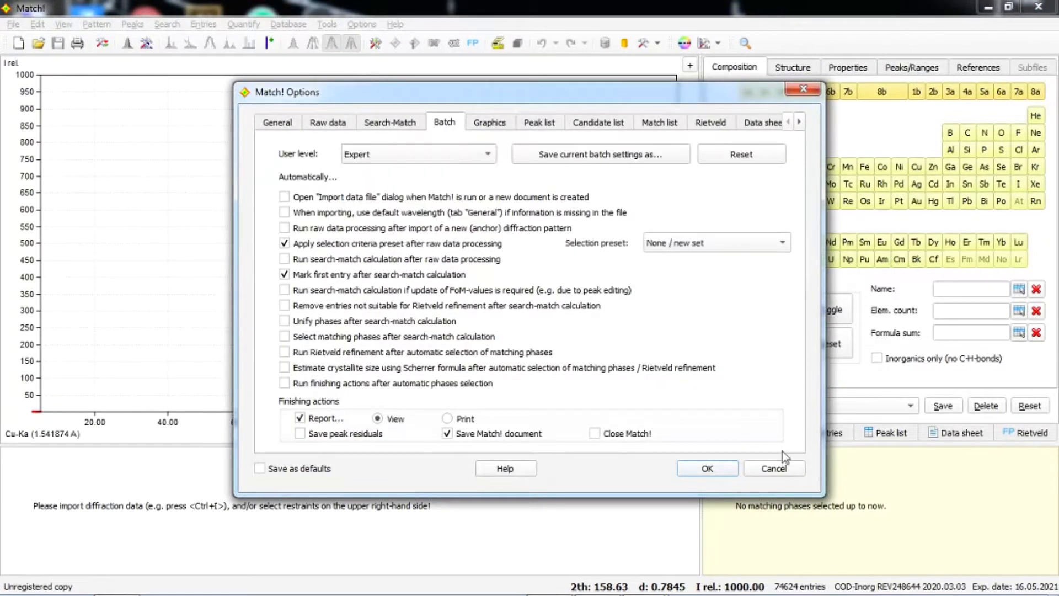
click(708, 467)
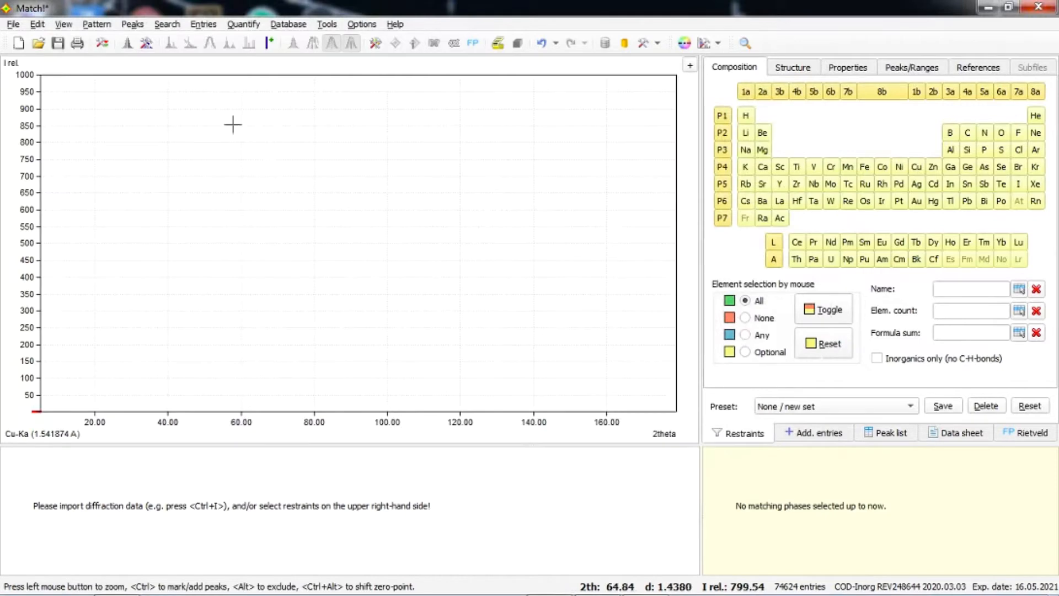
Step: Import the Braunite R050385-1 powder X-ray TXT file as diffraction data, with X-rays, Cu-Ka wavelength 1.5418740 Å and a 2theta abscissa
click(14, 24)
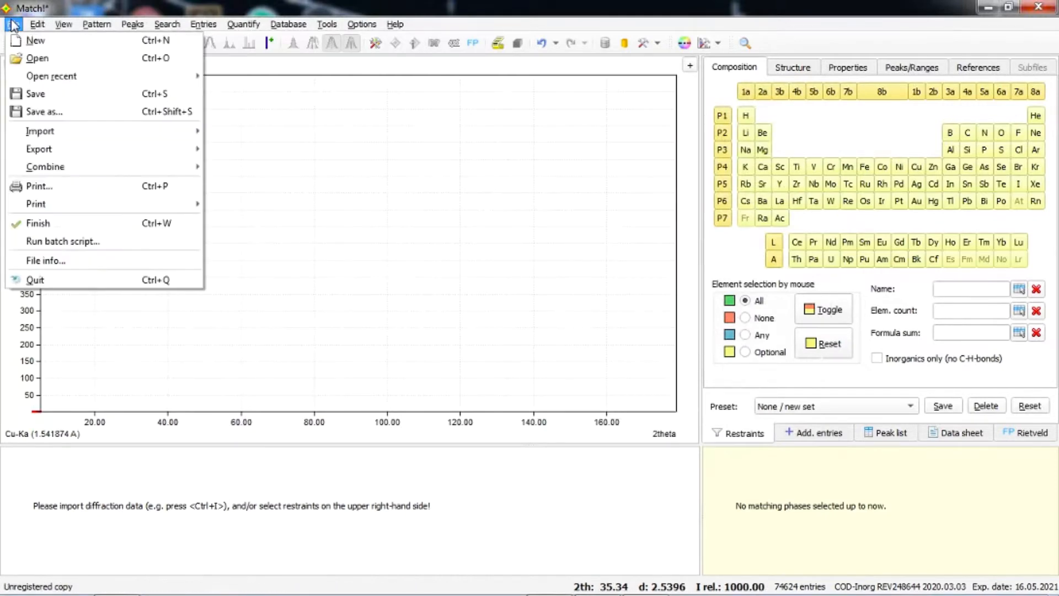
mouse_move(61, 131)
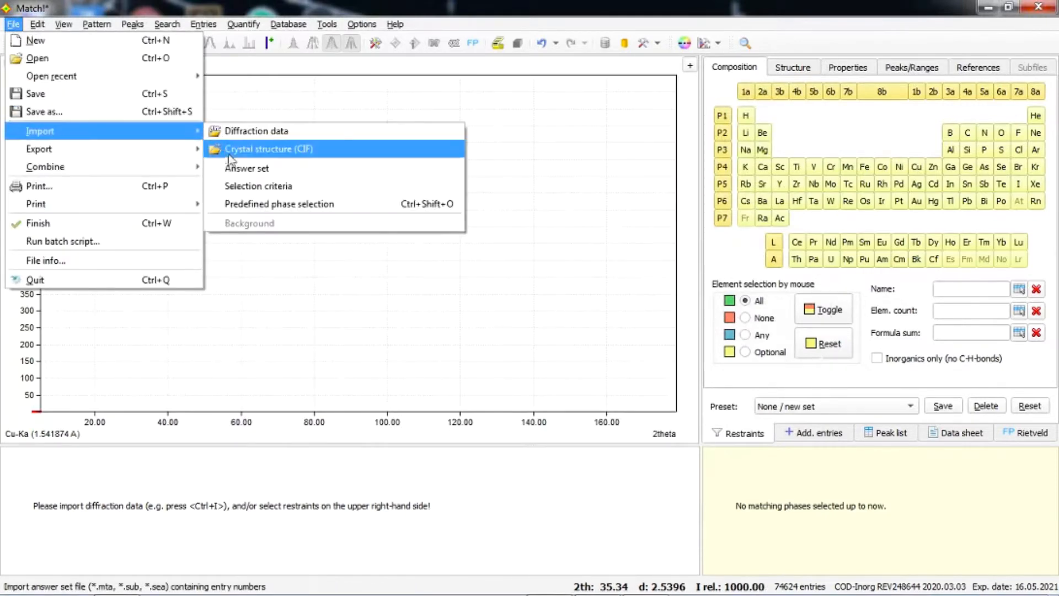
click(235, 136)
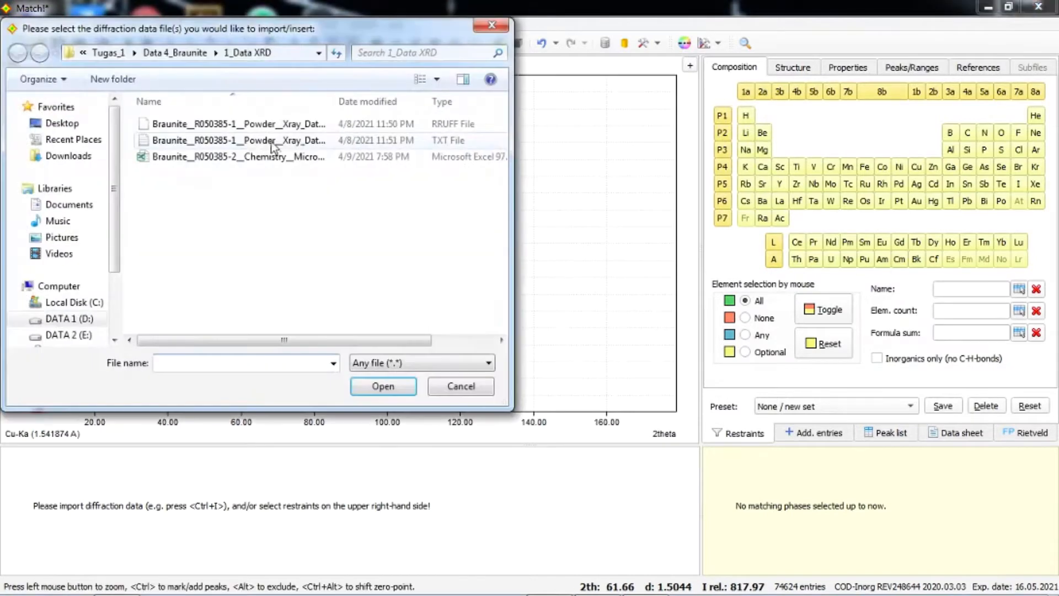
click(280, 143)
click(385, 386)
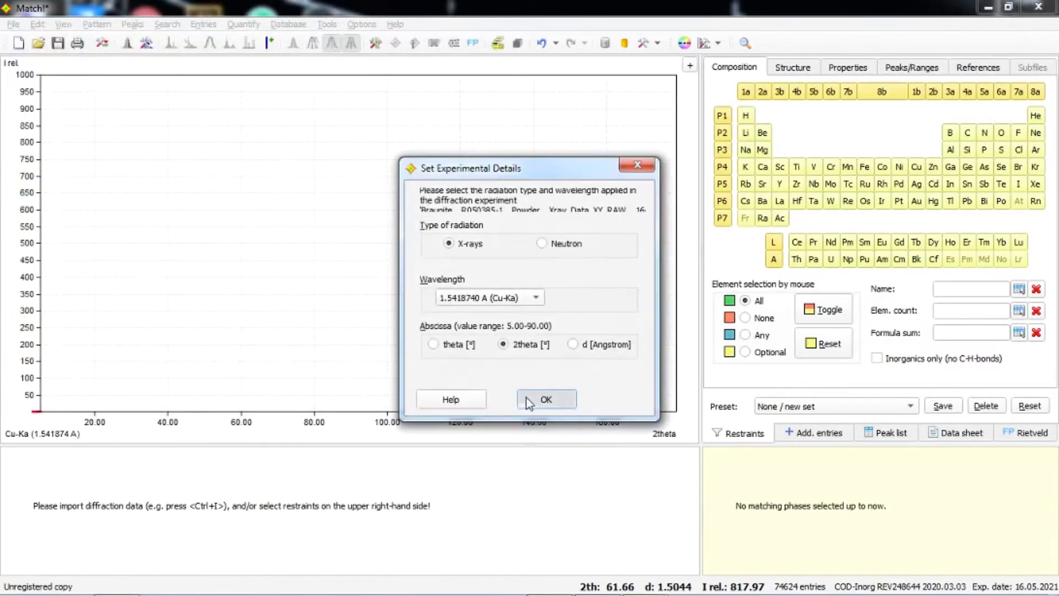
click(528, 398)
Step: Export the profile data as two columns, 2theta and intensity, to percobaan 5 as Braunite__R050385-1__Powder__Xray_Data_XY_RAW__1640.xy
click(13, 25)
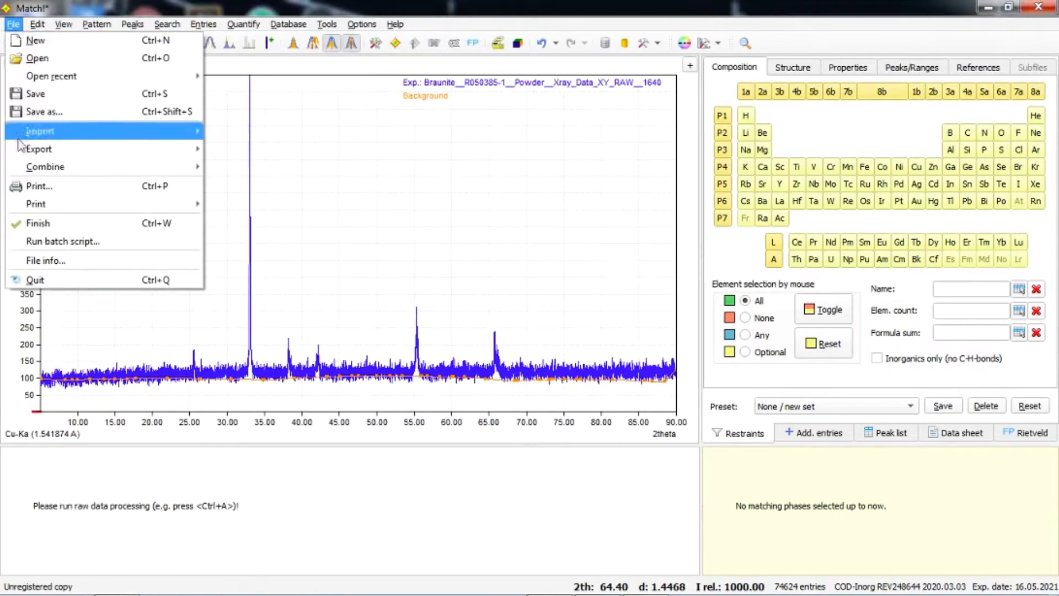
mouse_move(23, 156)
click(235, 165)
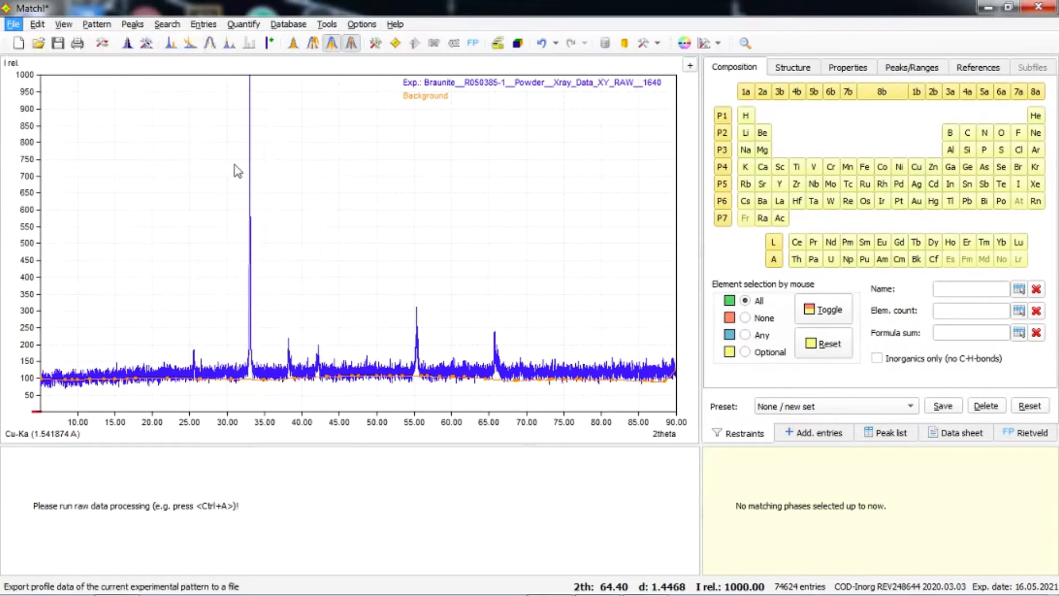
click(219, 353)
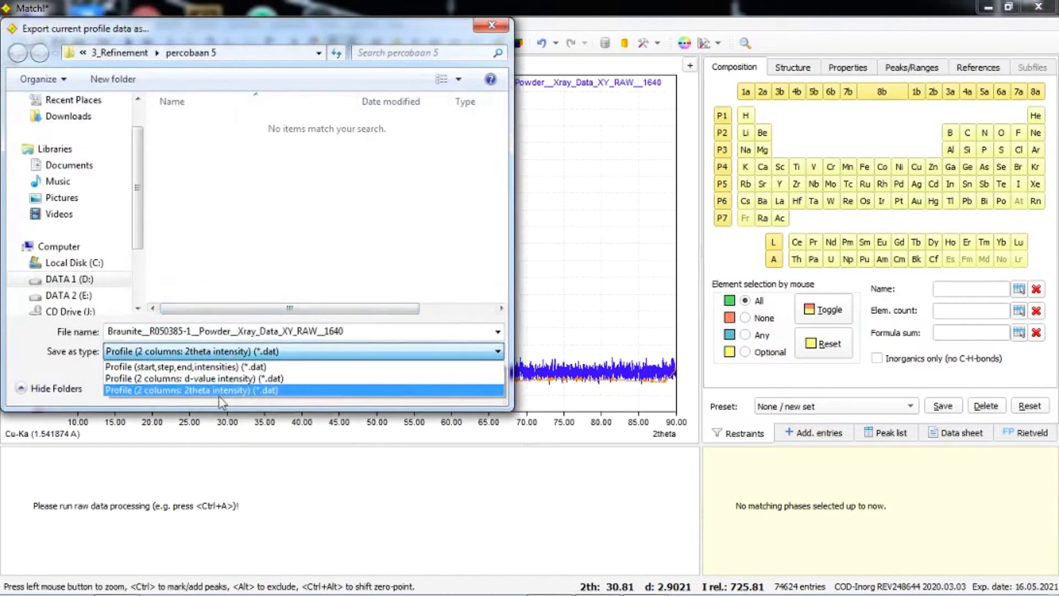
click(160, 389)
click(389, 331)
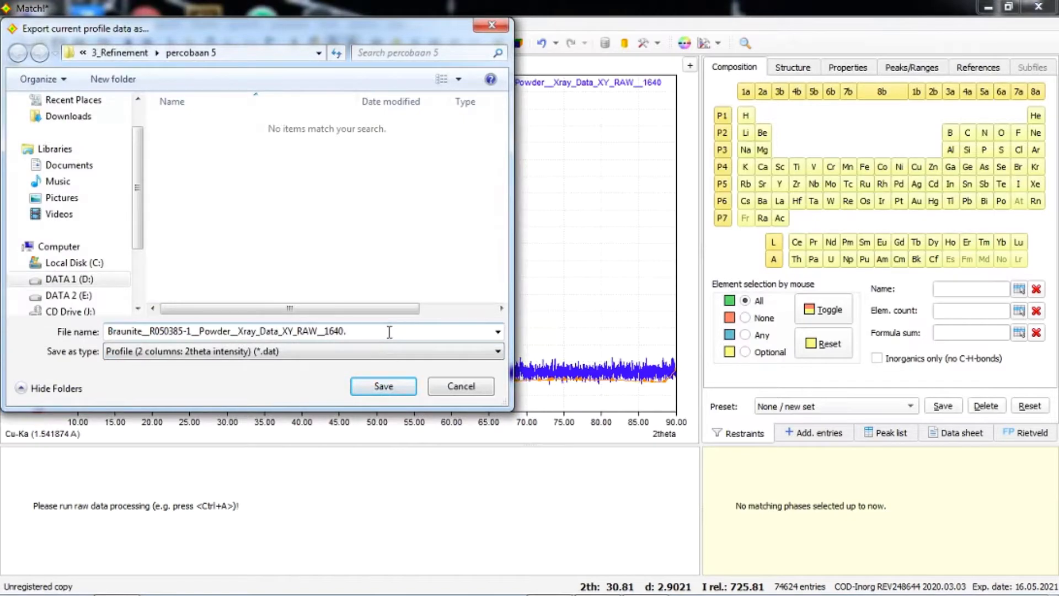
click(408, 391)
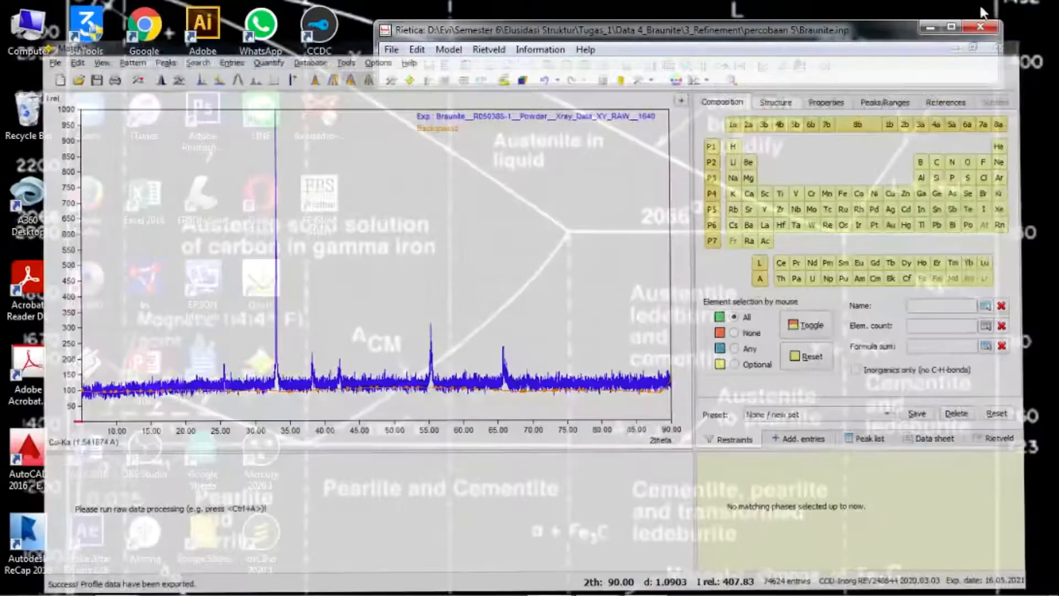
Step: Rename the exported profile in the percobaan 5 folder to drop .dat, so its name ends in 1640.xy, and accept the extension change
click(988, 7)
click(116, 586)
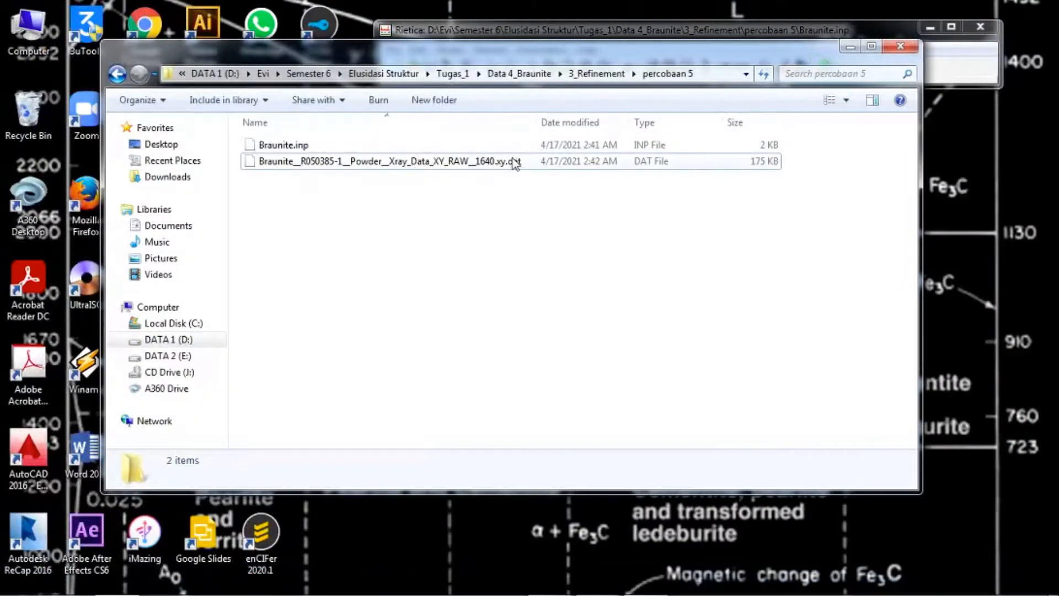
click(680, 160)
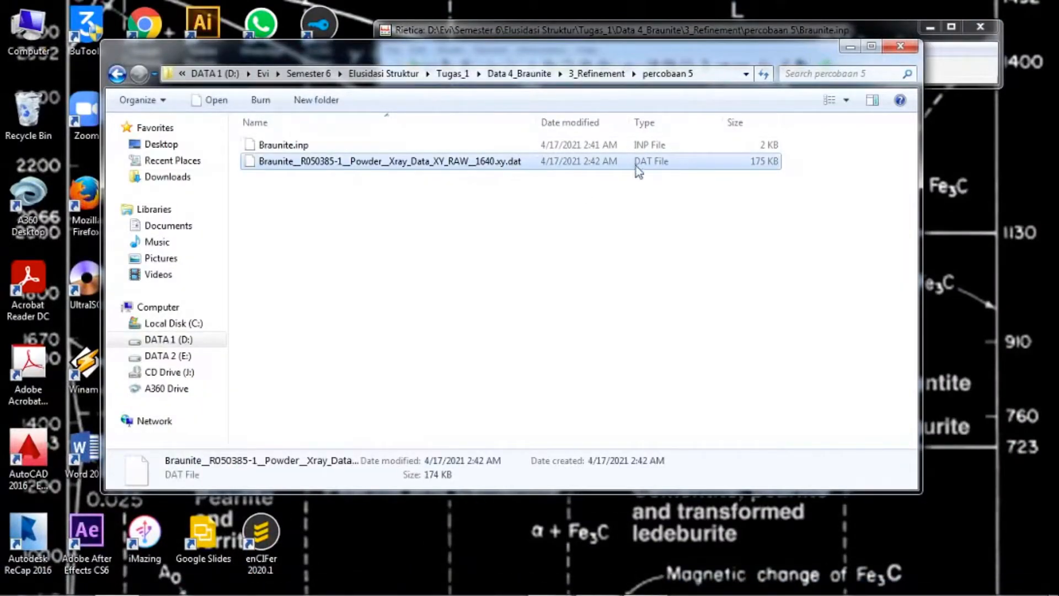
right_click(635, 164)
click(679, 419)
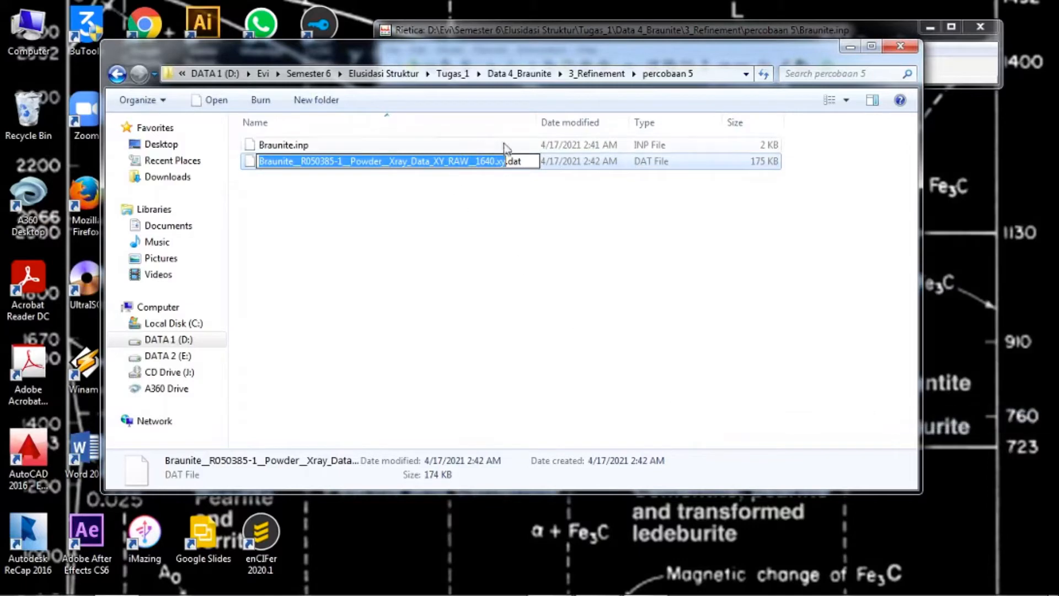
key(End)
key(BackSpace)
key(BackSpace)
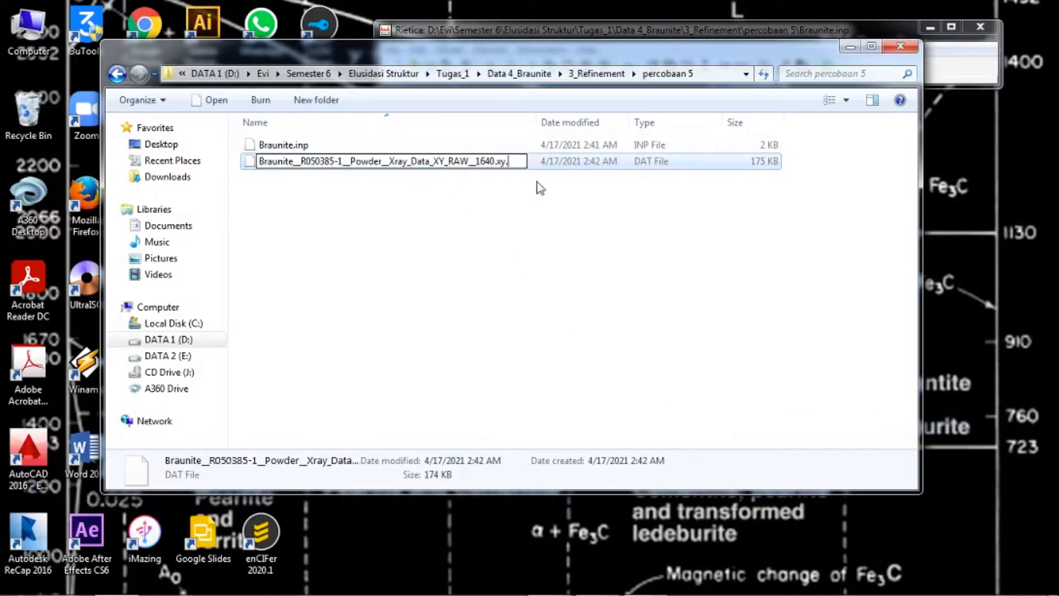
key(Return)
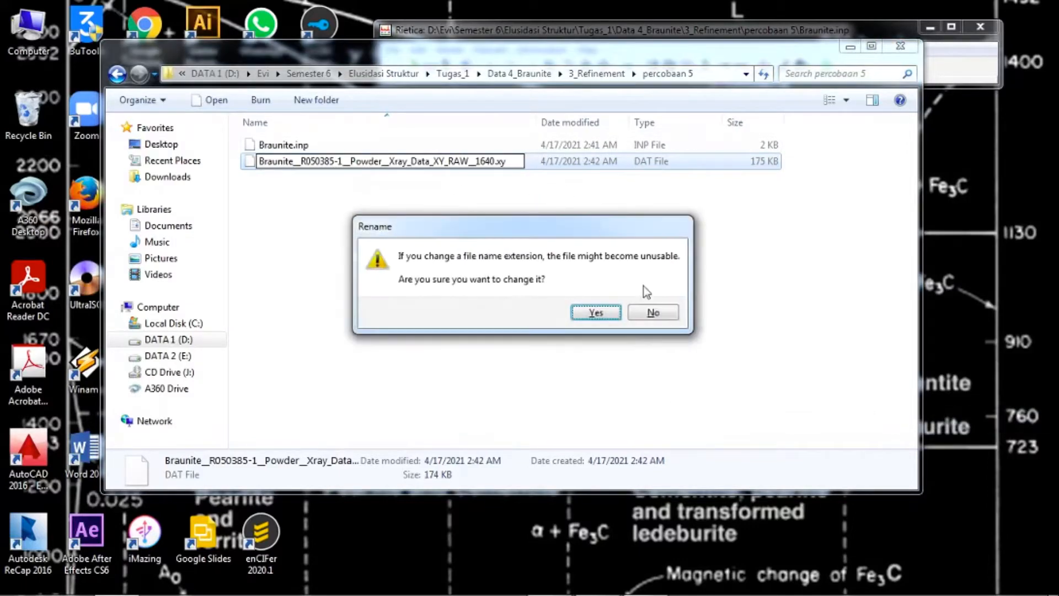
click(595, 316)
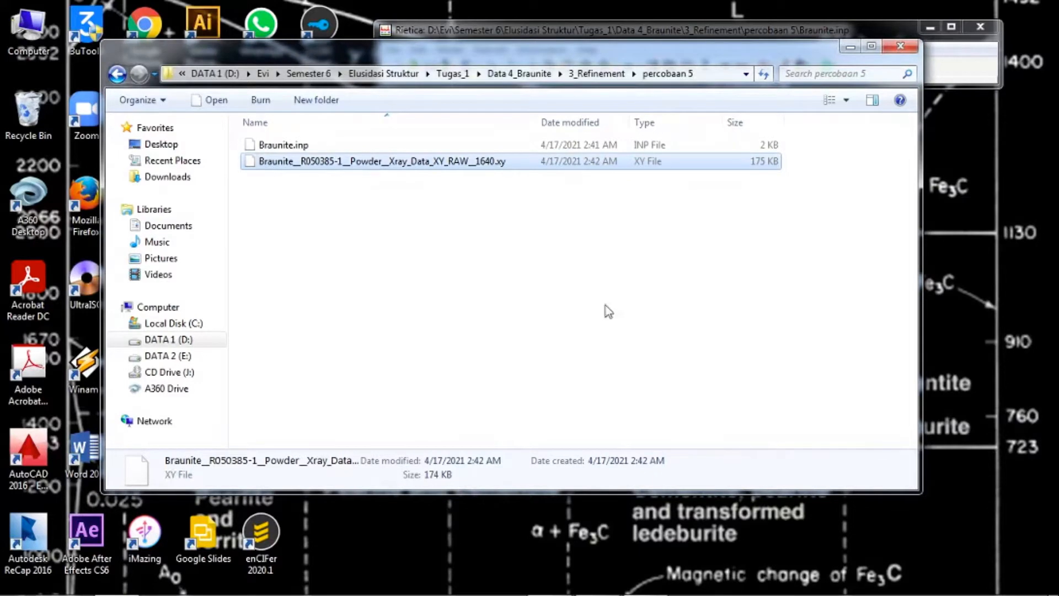
Step: Switch to Rietica, open the Braunite R050385-1 XY data file from percobaan 5, and view and close its plot
click(848, 52)
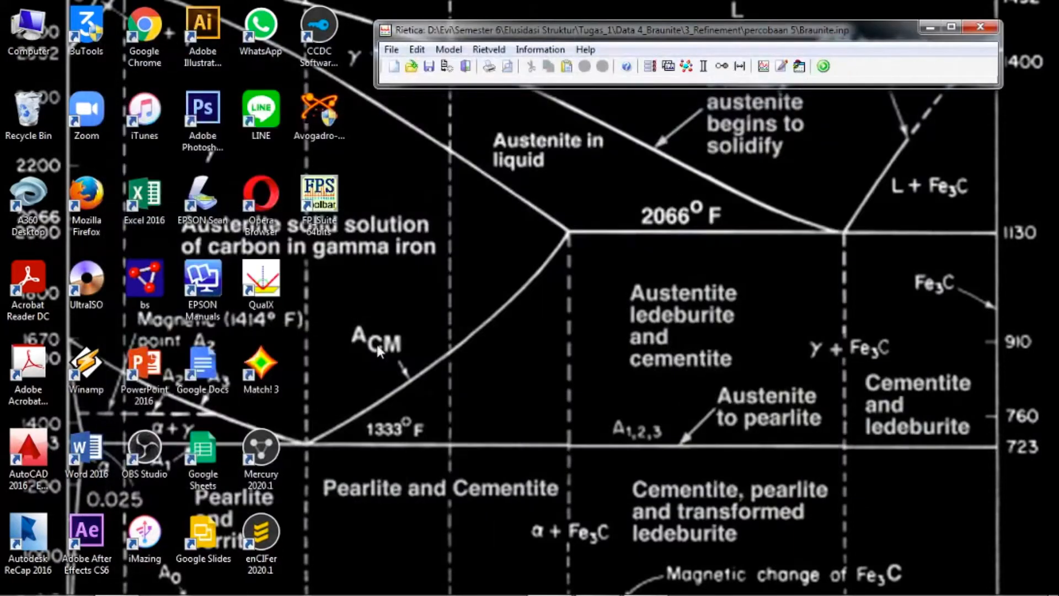
click(391, 49)
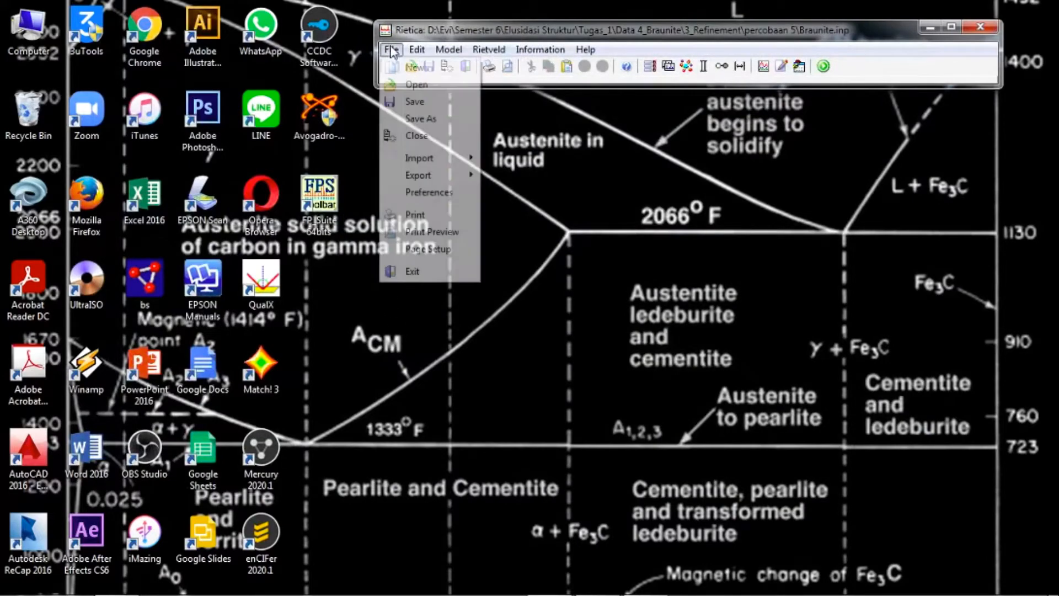
click(405, 86)
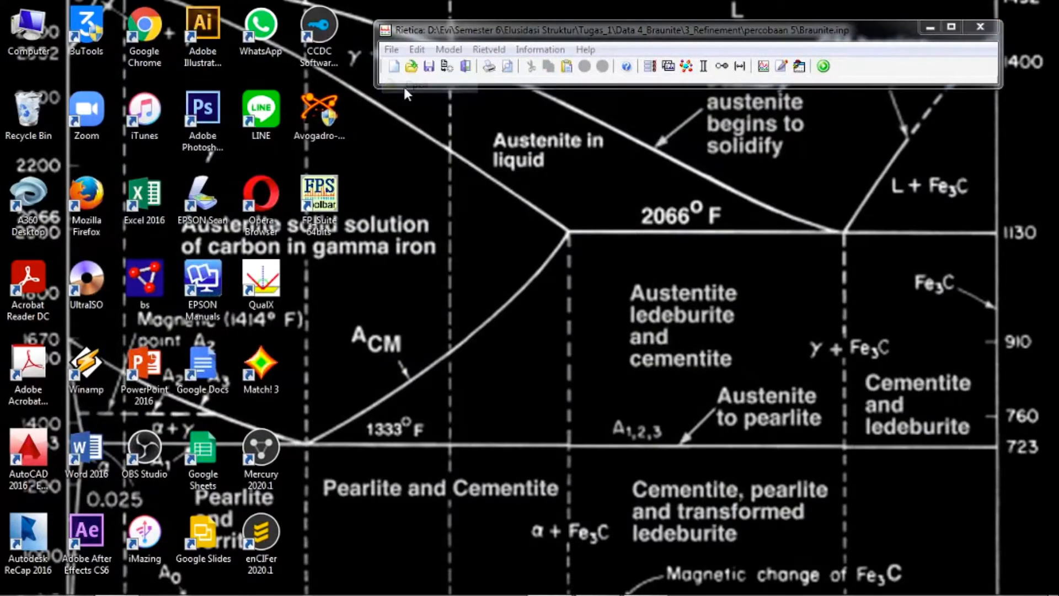
click(577, 175)
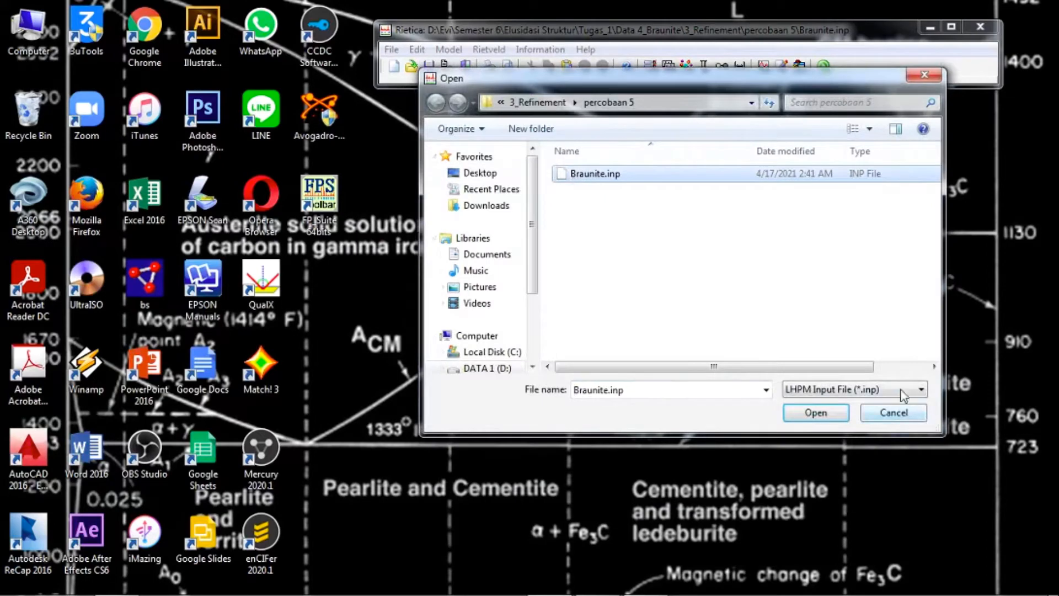
click(919, 389)
click(858, 468)
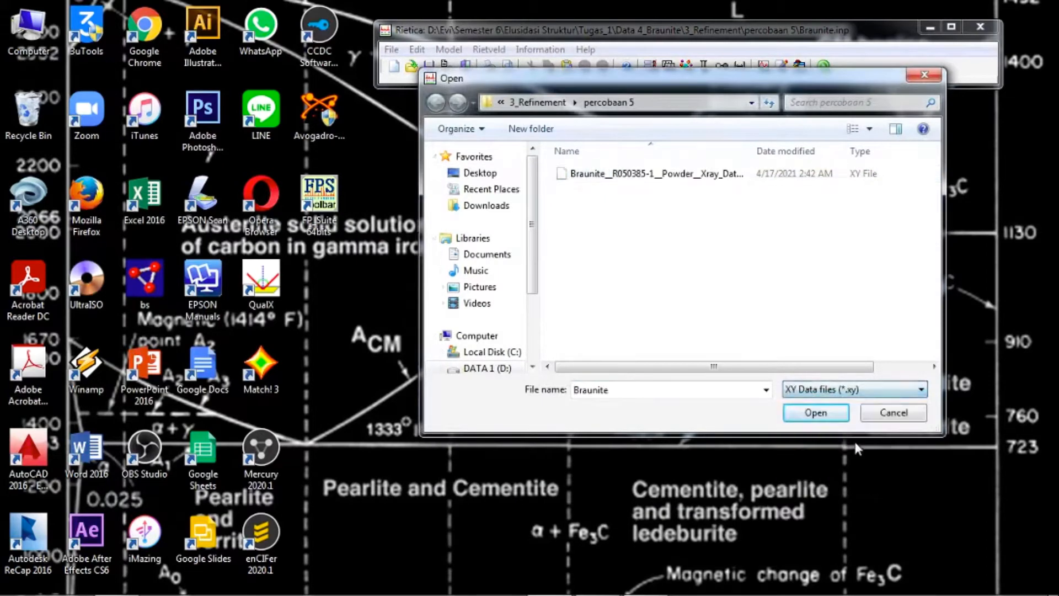
click(675, 180)
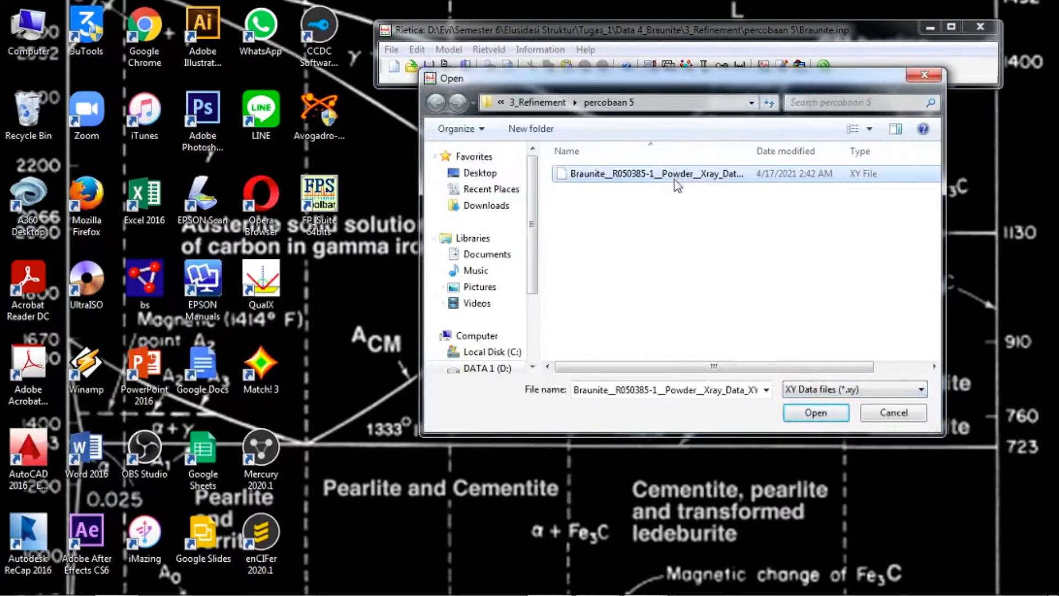
click(804, 414)
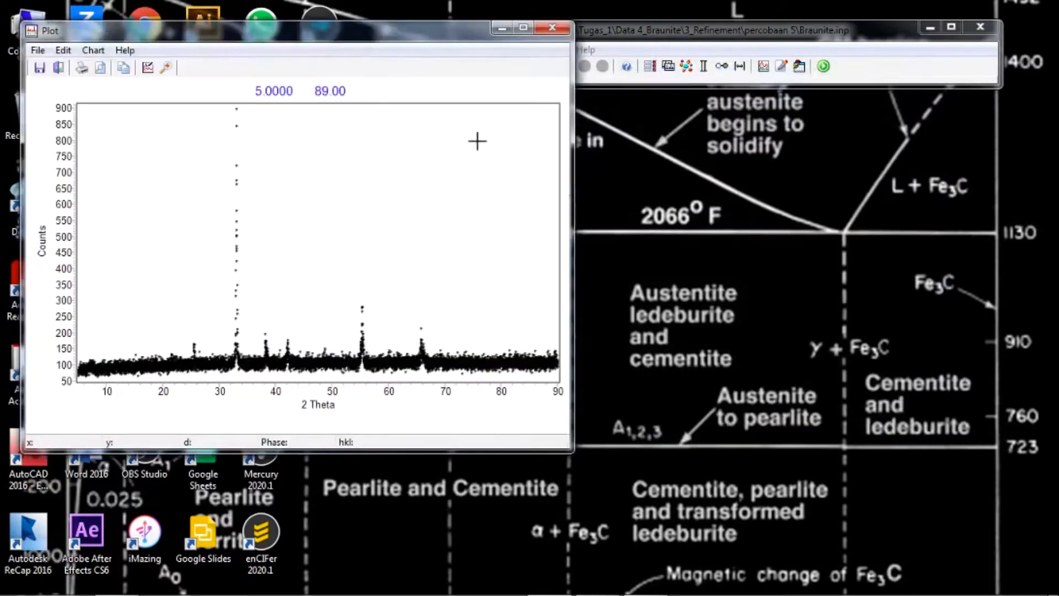
drag(247, 48, 621, 144)
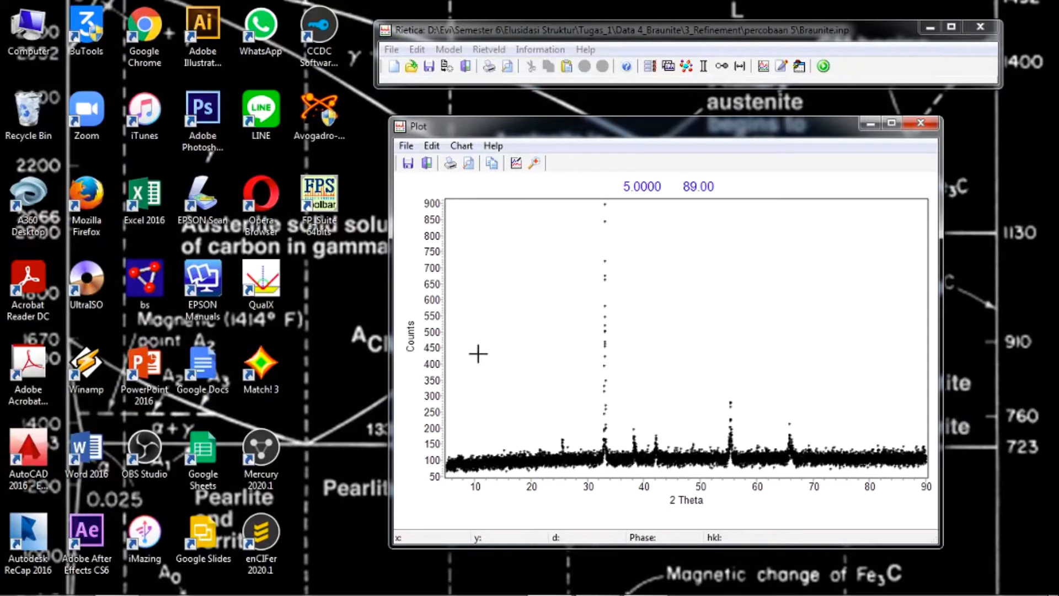
click(920, 122)
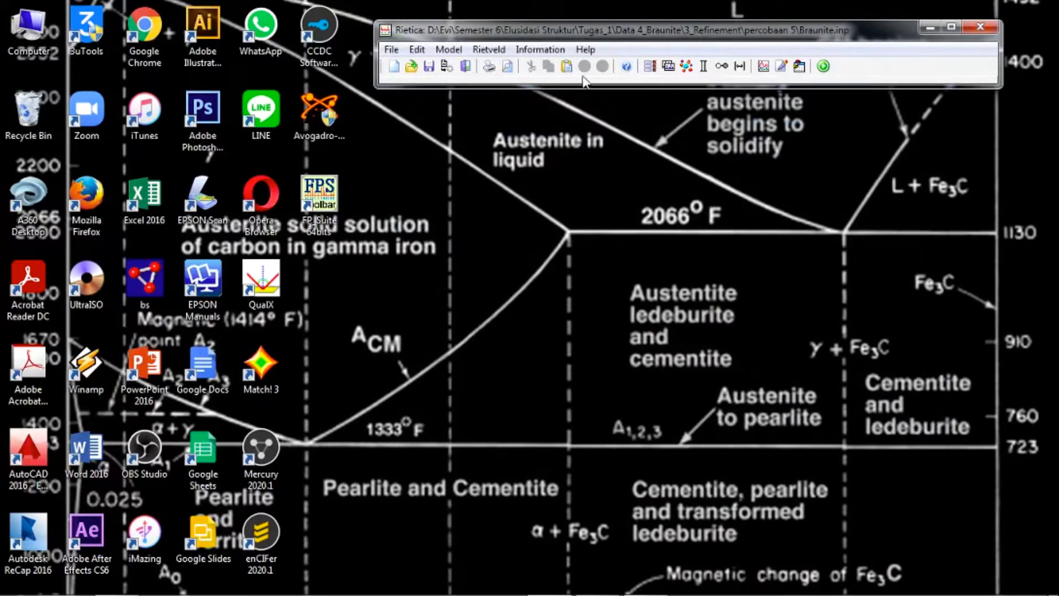
Step: Set the refinement's general options to read data in x,y format and output observed and calculated intensities and symmetry operators
click(448, 49)
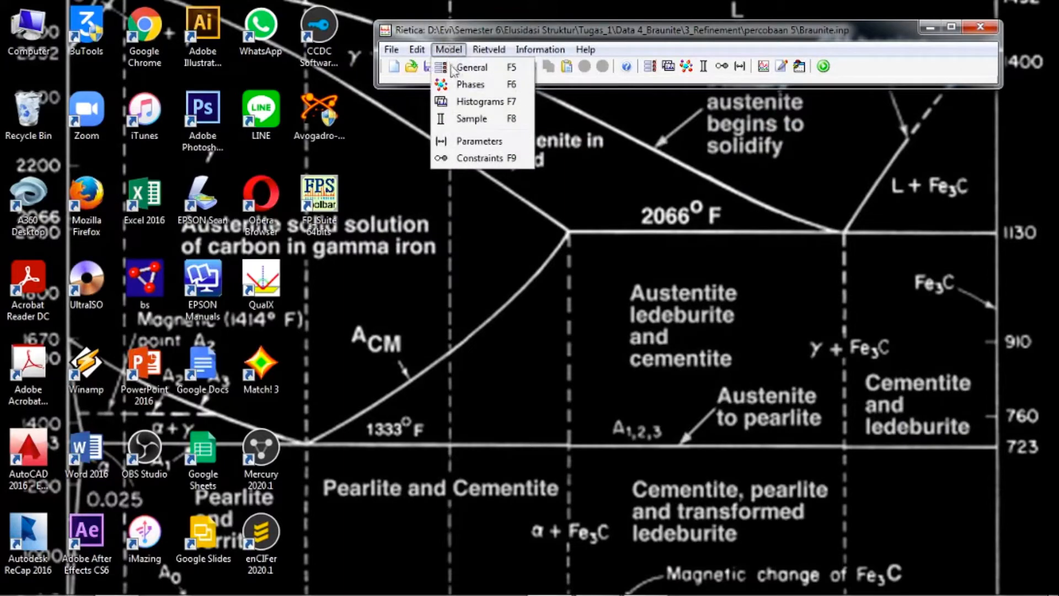
click(470, 67)
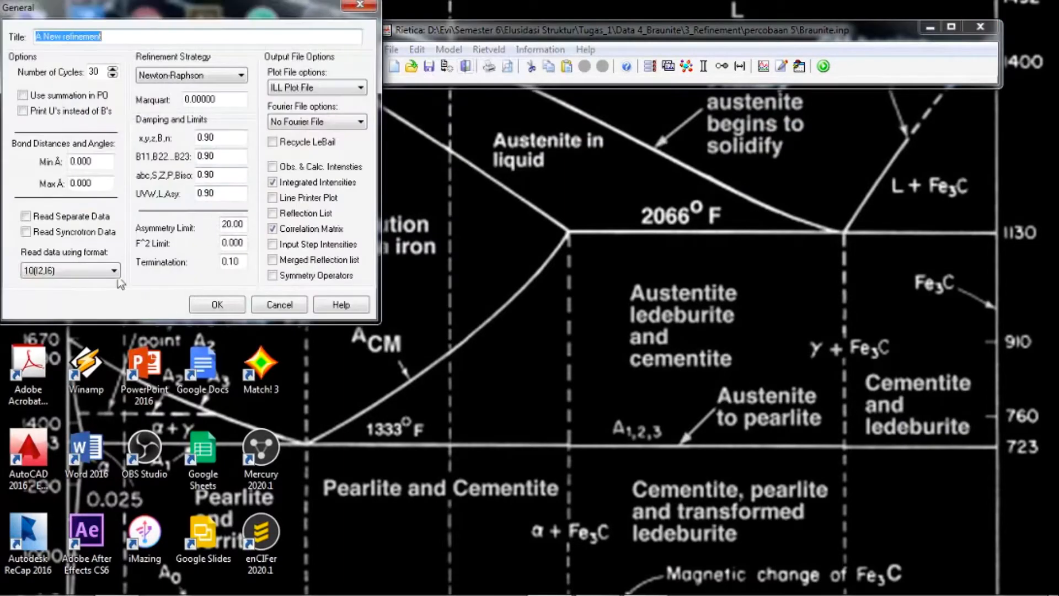
click(72, 270)
click(66, 339)
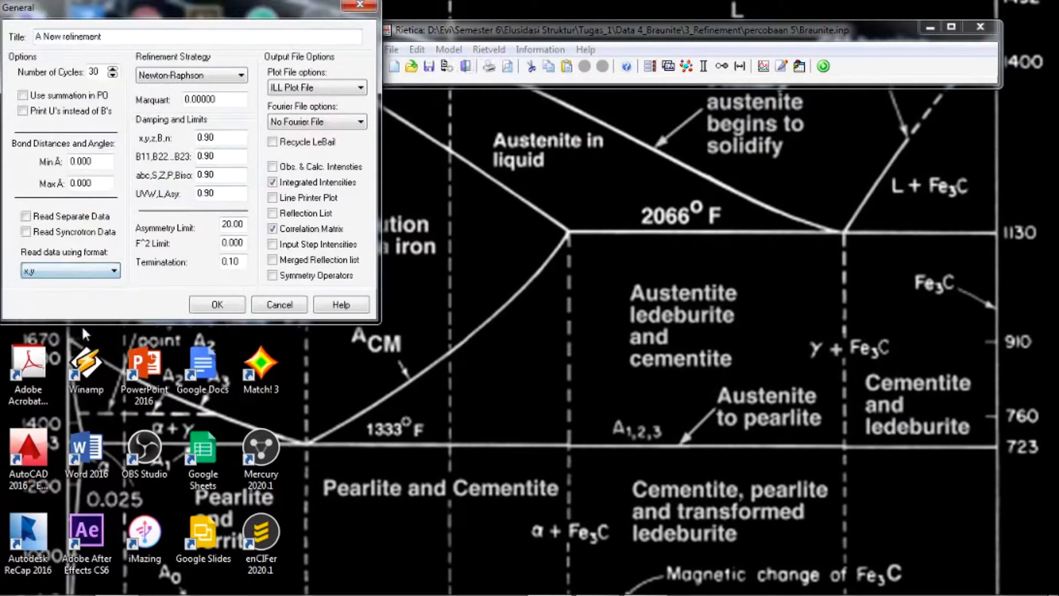
click(272, 166)
click(273, 275)
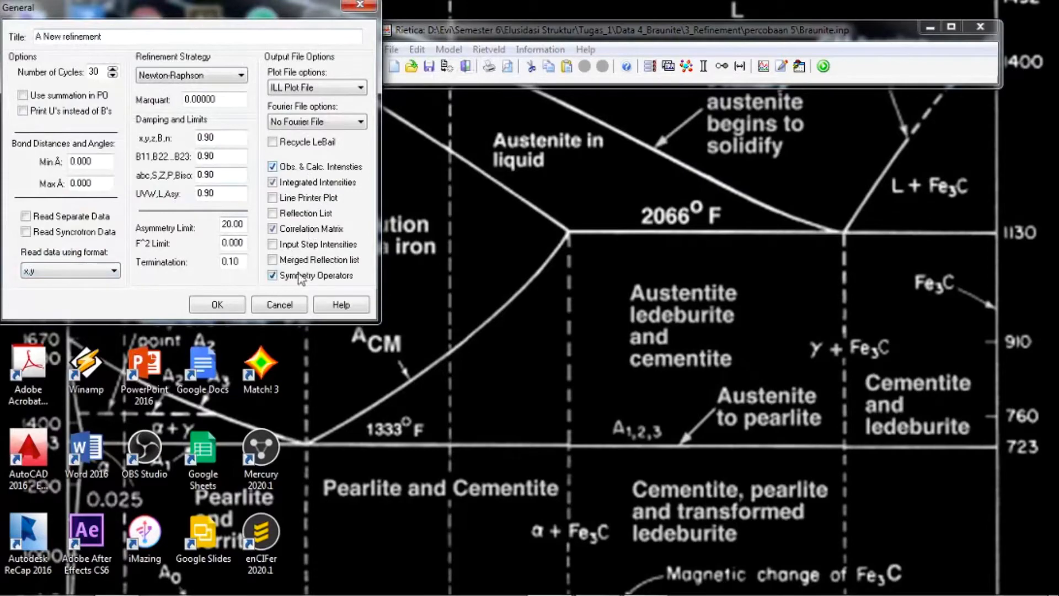
click(221, 304)
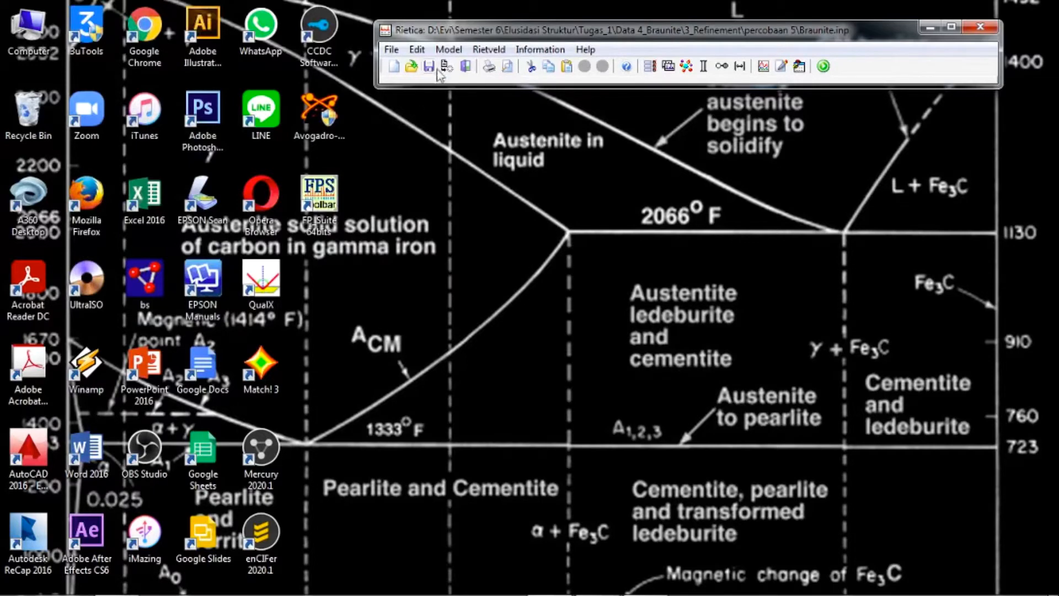
Step: Read a phase into the model from the CIF file 9000532 in the 2_Analisis Fasa\QualX folder
click(448, 49)
click(457, 85)
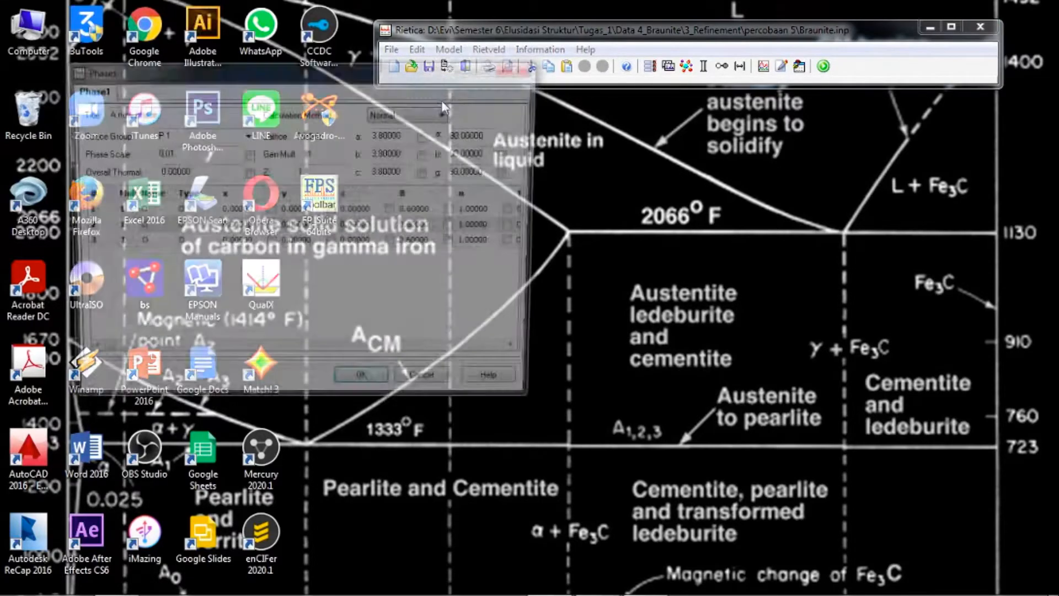
right_click(96, 96)
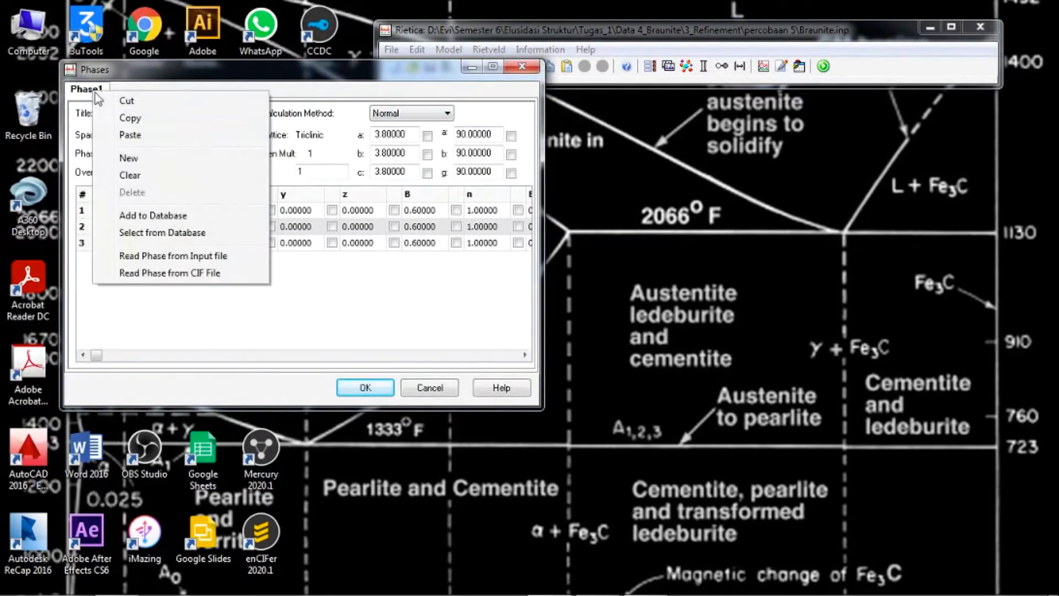
click(152, 273)
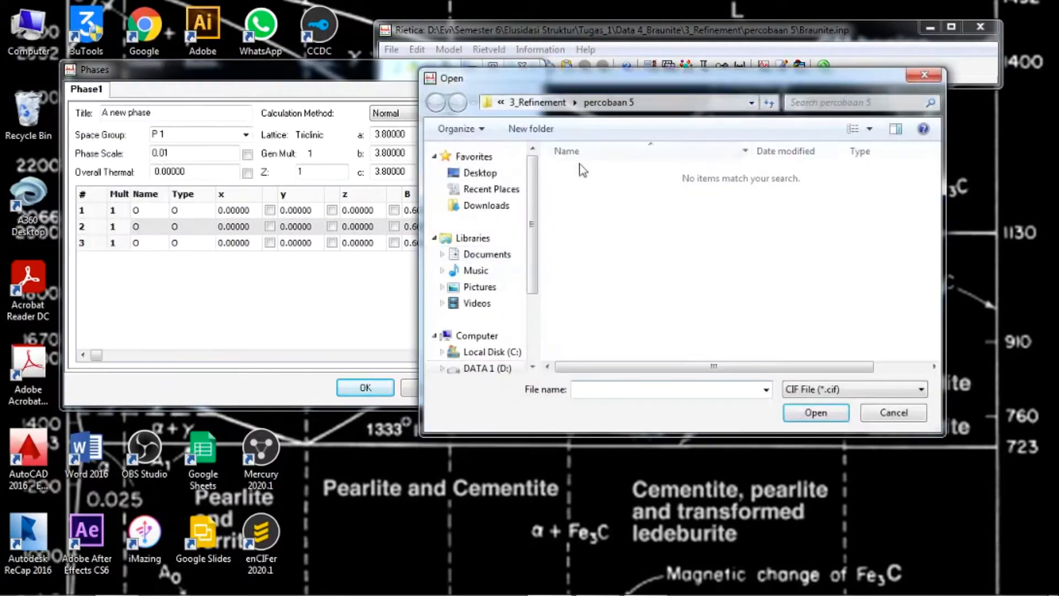
click(551, 104)
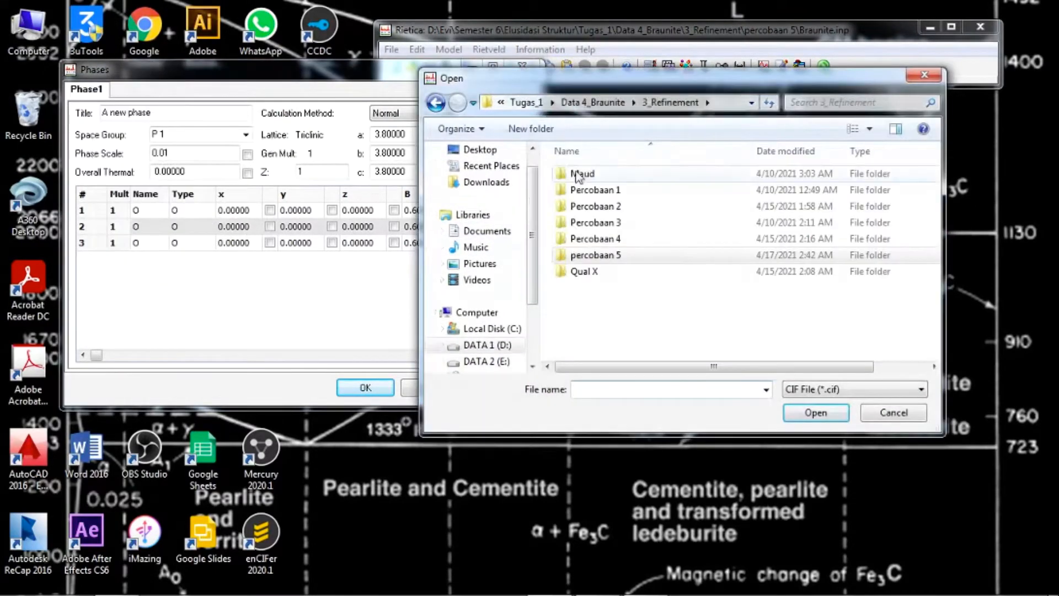
click(592, 103)
double_click(589, 191)
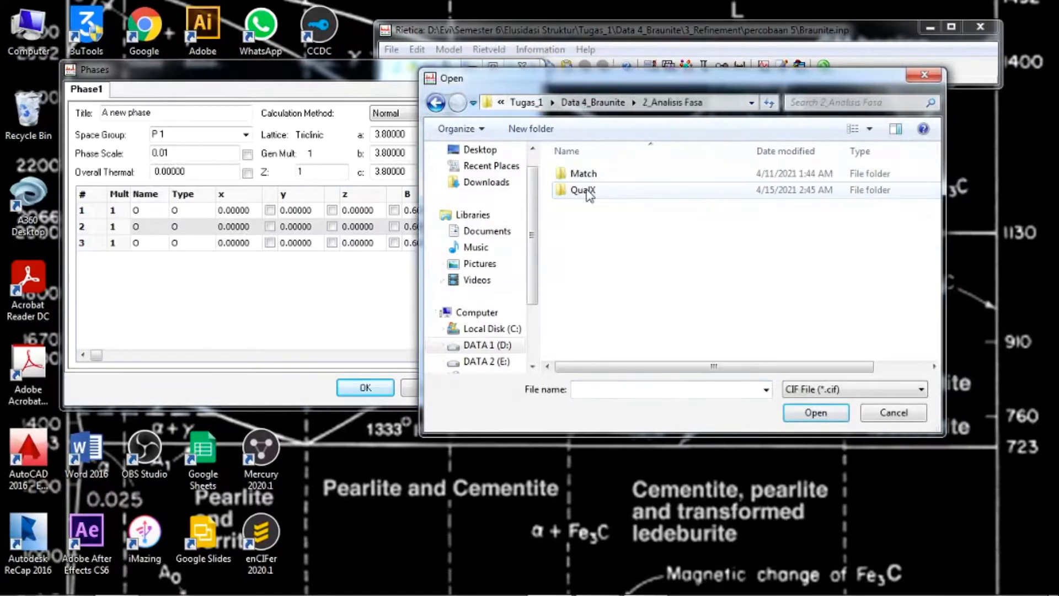
double_click(596, 191)
click(595, 240)
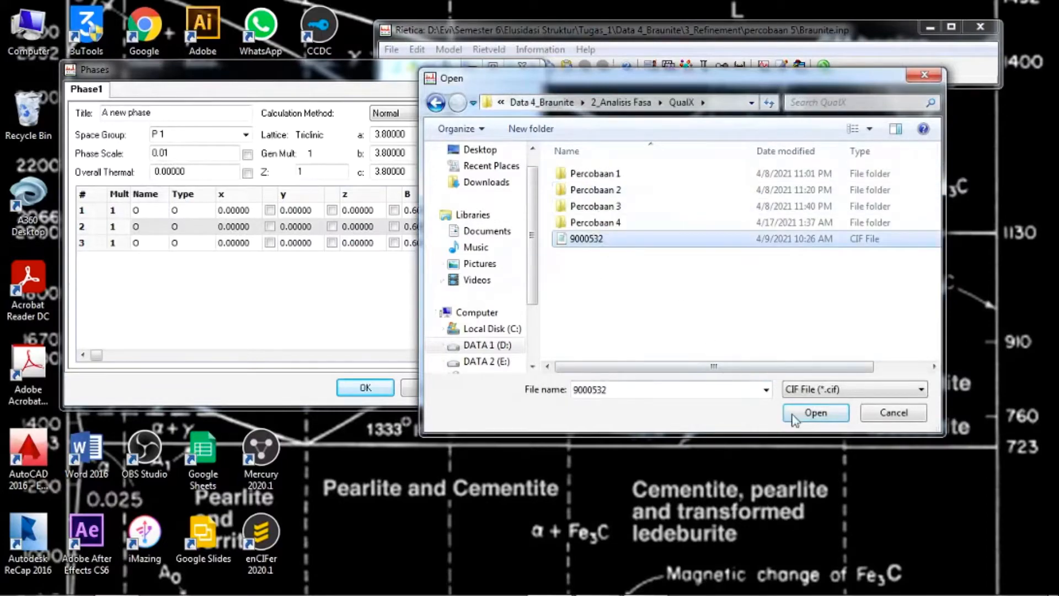
click(814, 413)
Step: Delete the default P 1 phase so only the phase read from the CIF file is kept
click(131, 91)
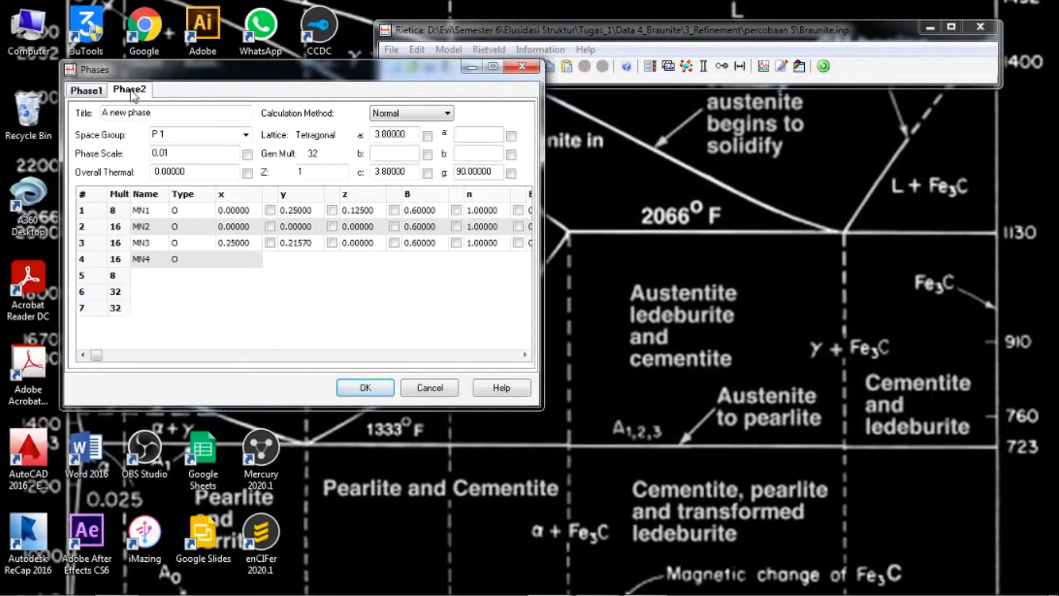
click(88, 90)
right_click(86, 91)
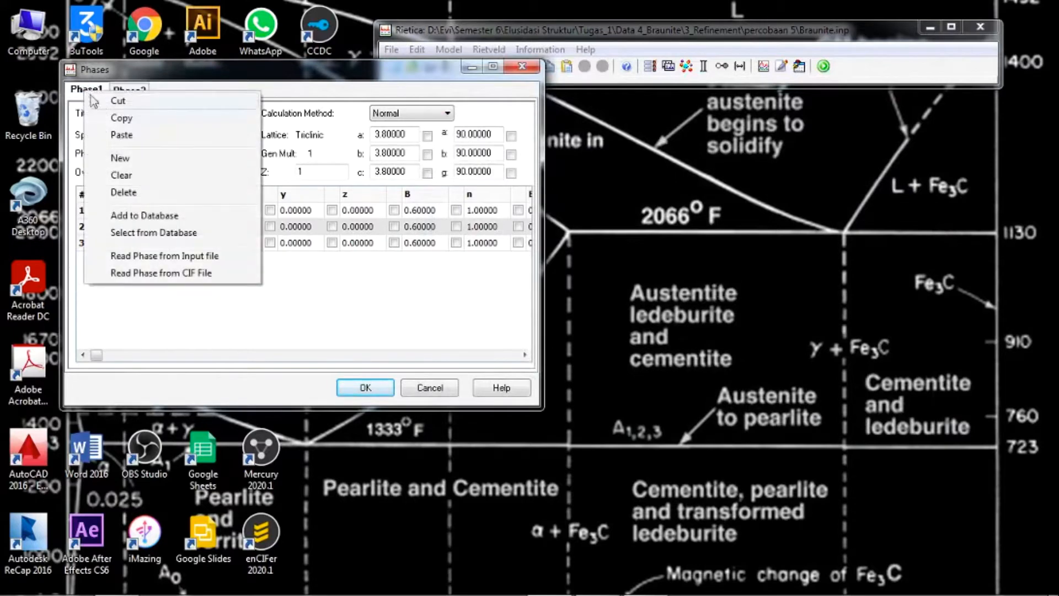
click(124, 193)
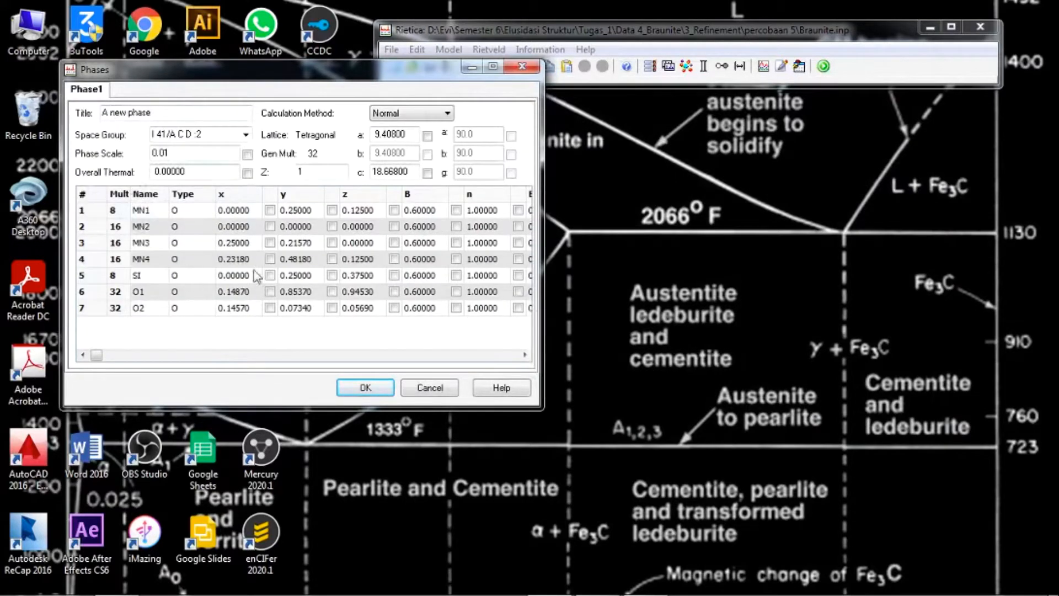
click(243, 338)
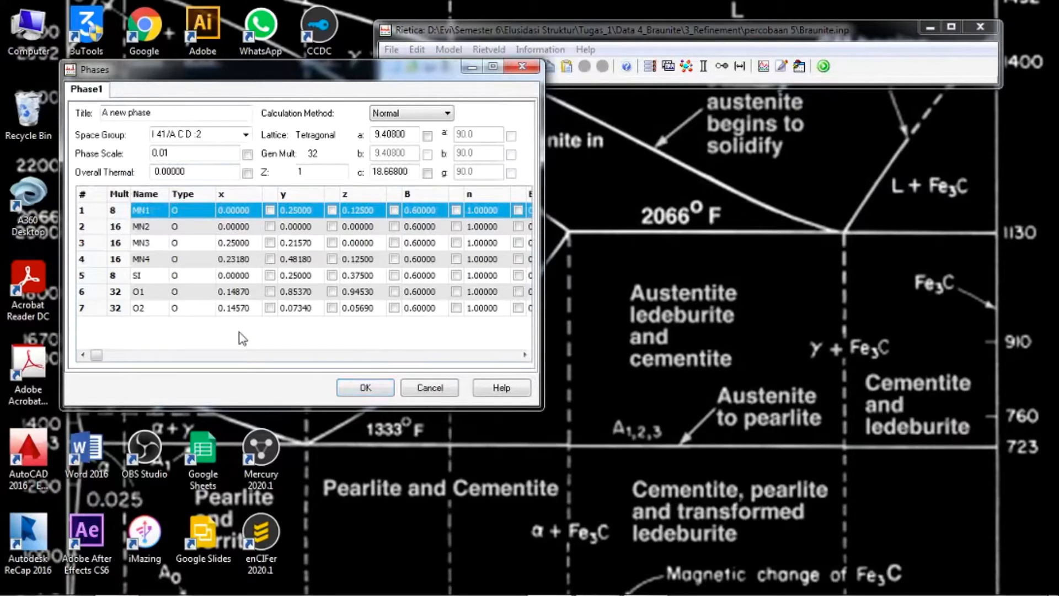
Step: Set the phase scale to 1E-6, mark it for refinement and accept the phase settings
double_click(166, 153)
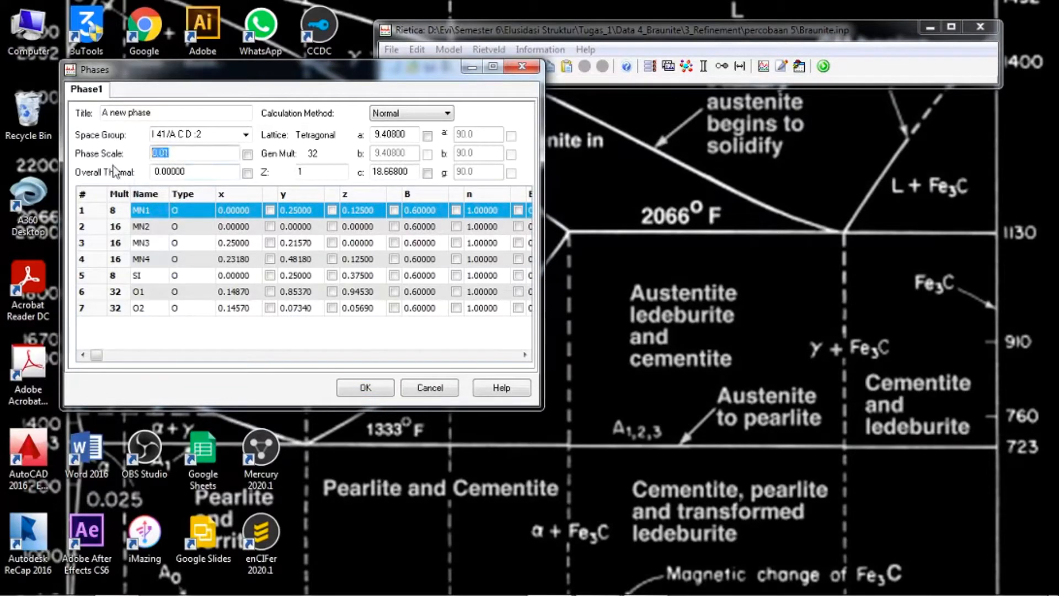
text(1E-6)
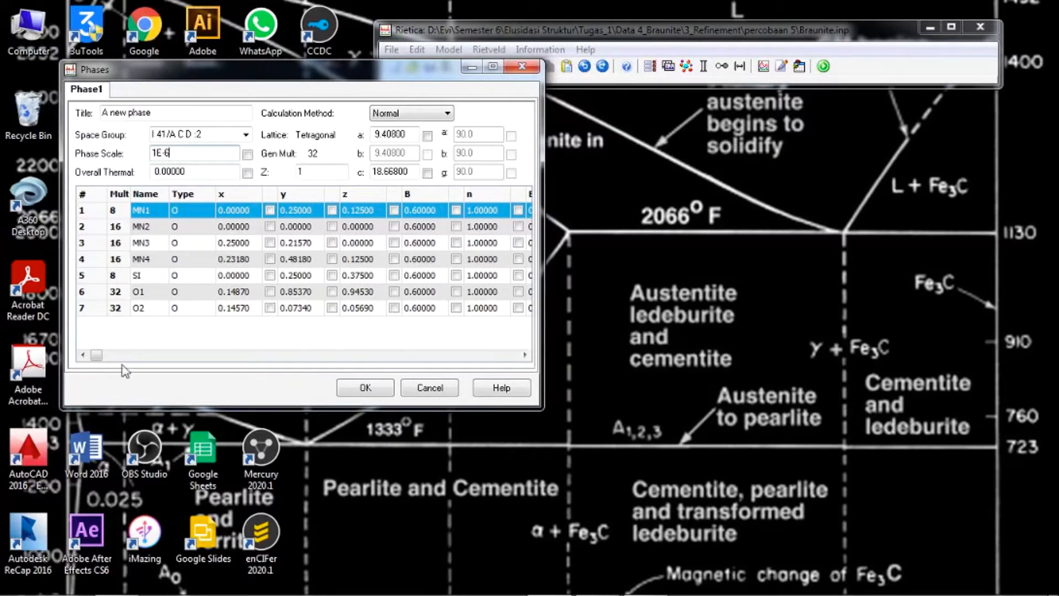
click(247, 154)
click(363, 388)
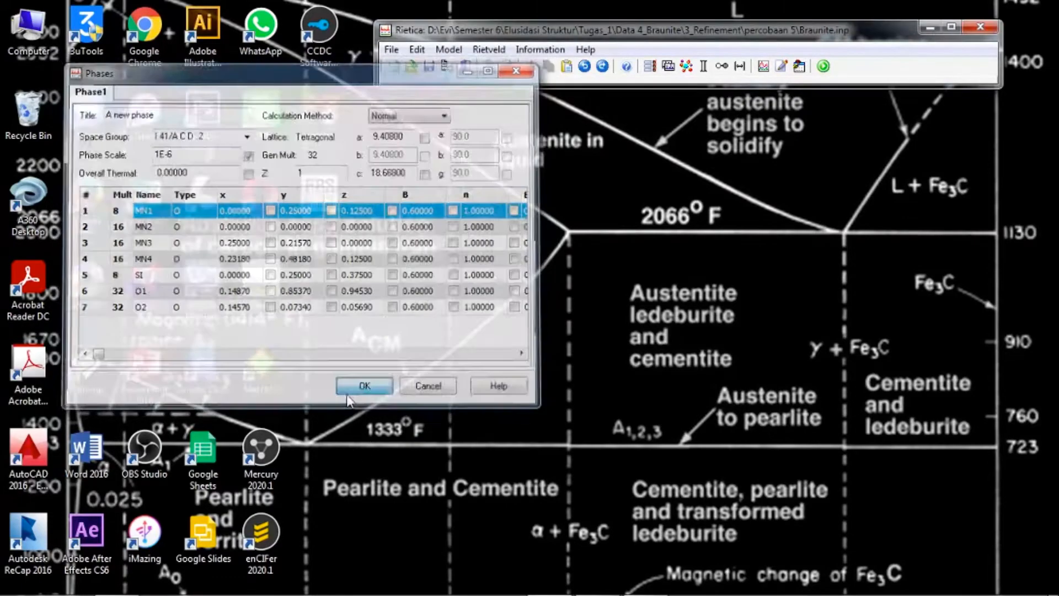
Step: Start the Rietveld refinement with dynamic plotting and watched values enabled, moving the plot clear of the refinement controls
click(488, 49)
click(496, 67)
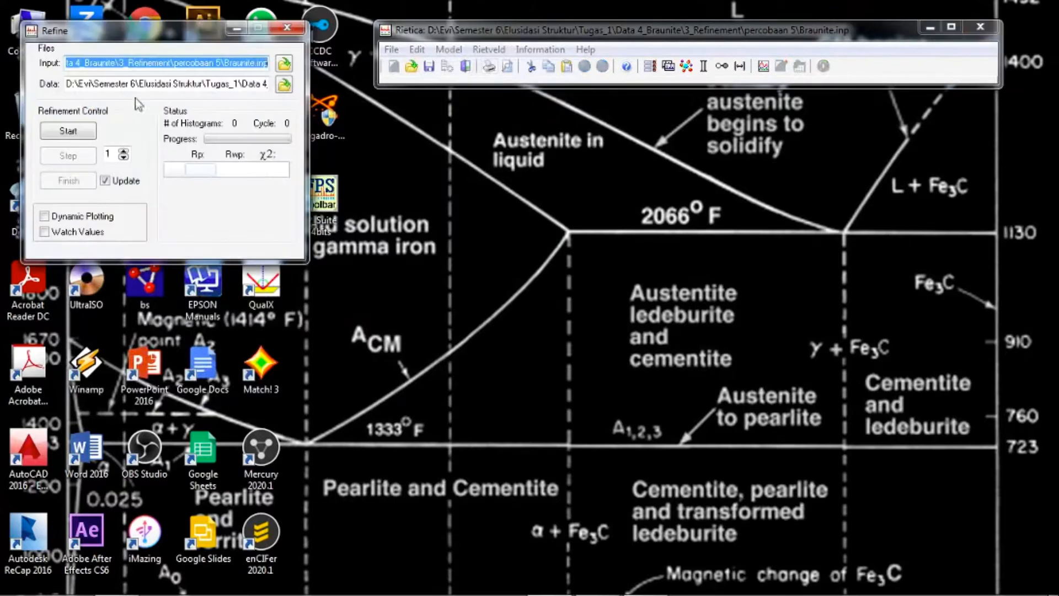
click(93, 221)
click(93, 231)
click(67, 132)
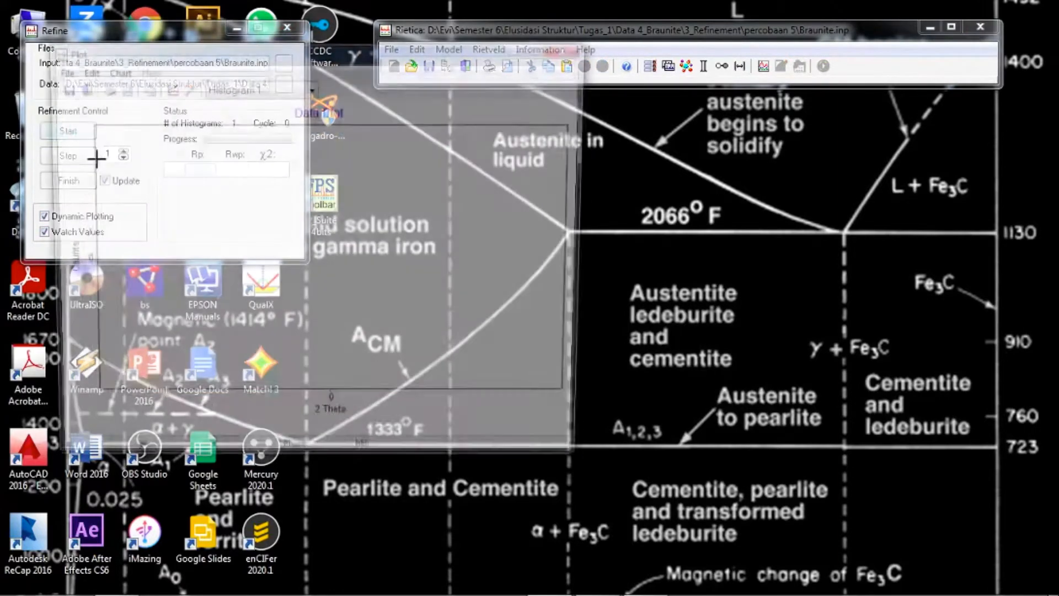
drag(171, 51, 548, 123)
Step: Step the phase scale refinement through ten cycles and finish the run
click(68, 156)
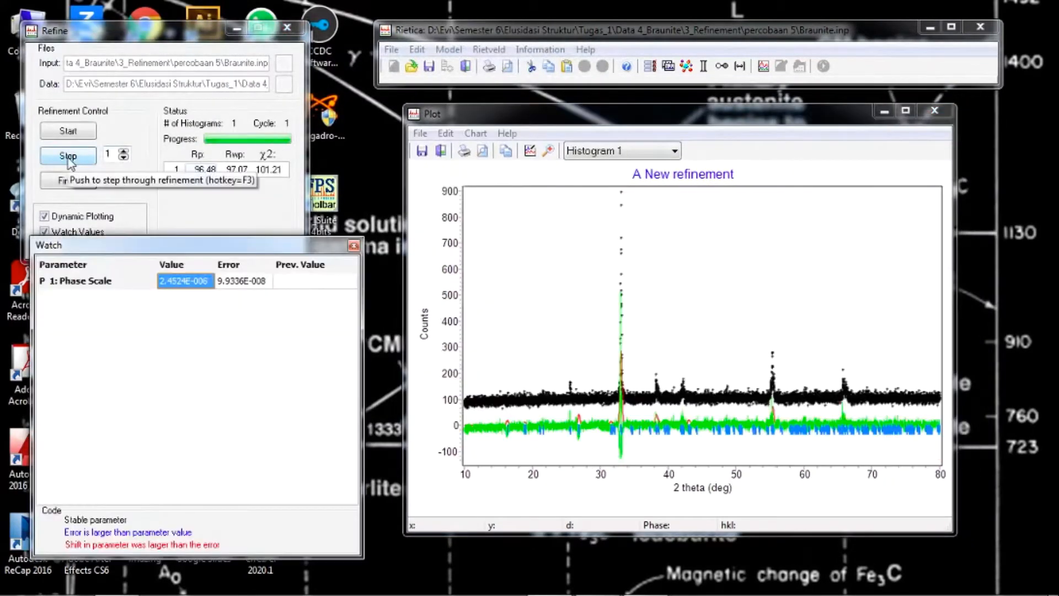
click(68, 157)
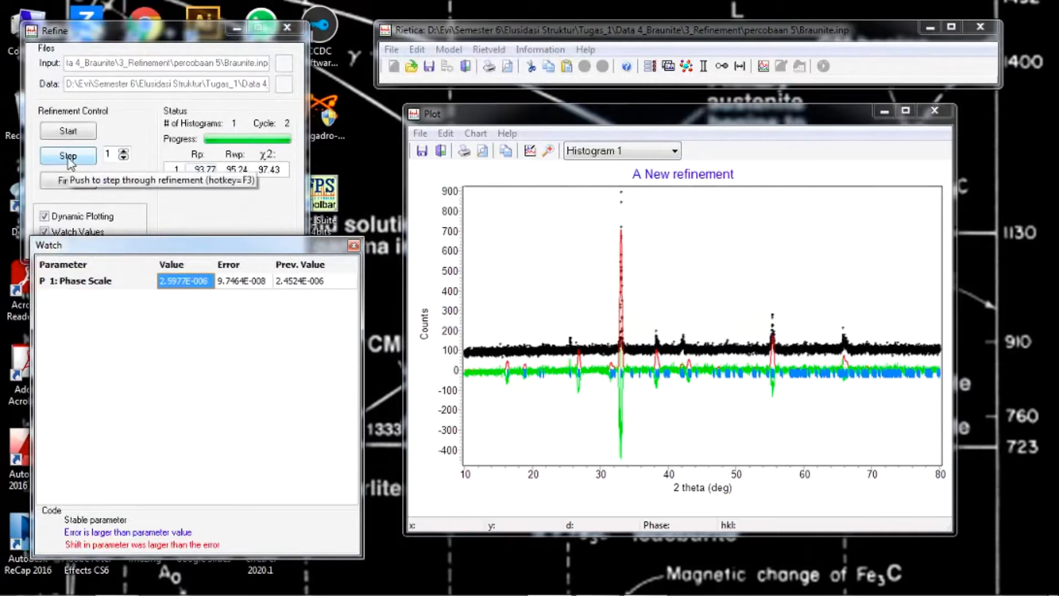
click(68, 157)
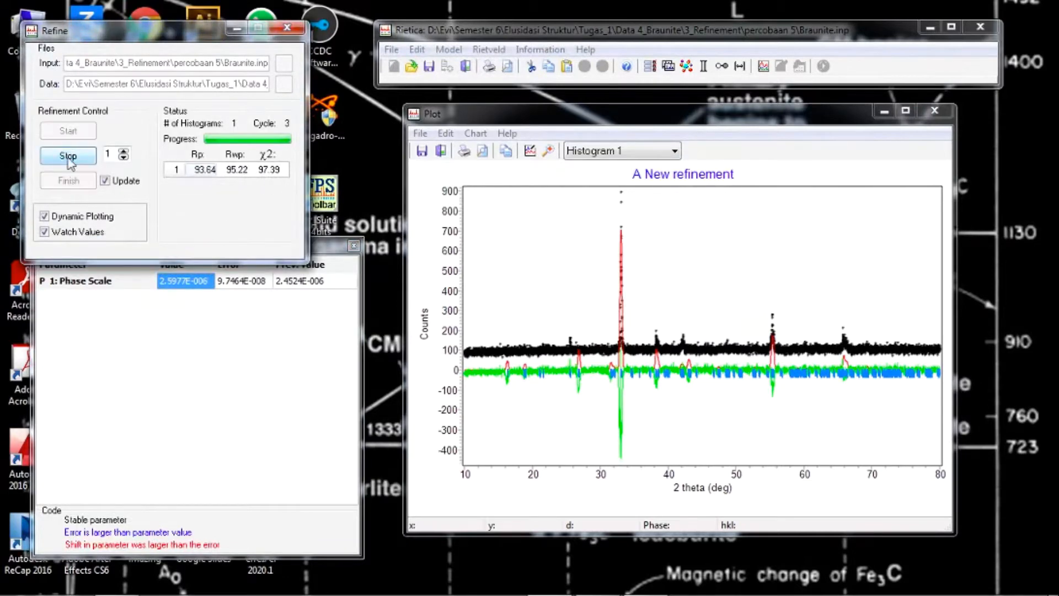
click(68, 158)
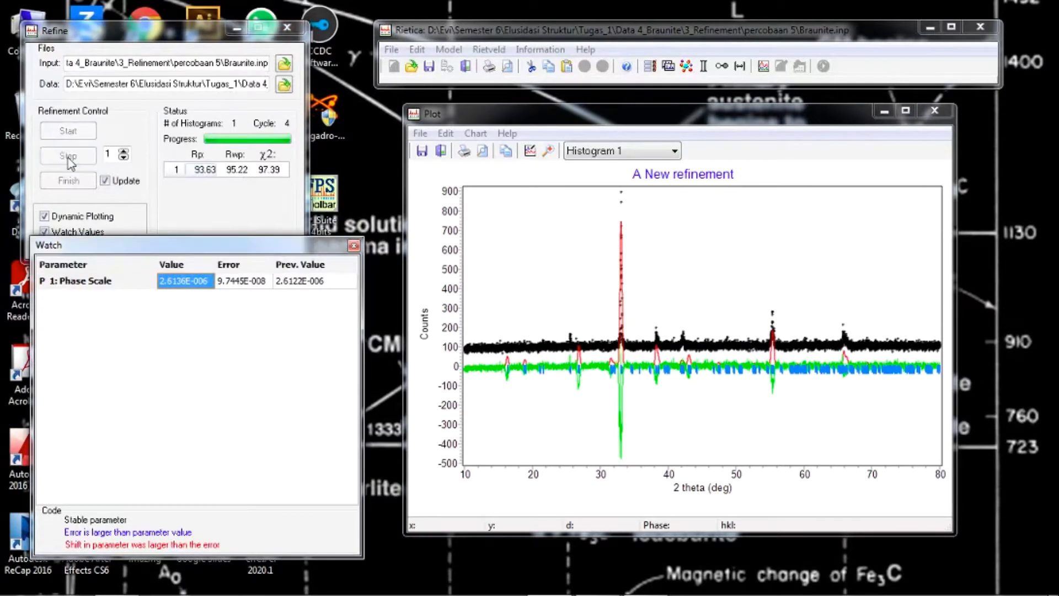
click(68, 157)
click(68, 157)
click(68, 157)
click(68, 157)
click(68, 158)
click(68, 157)
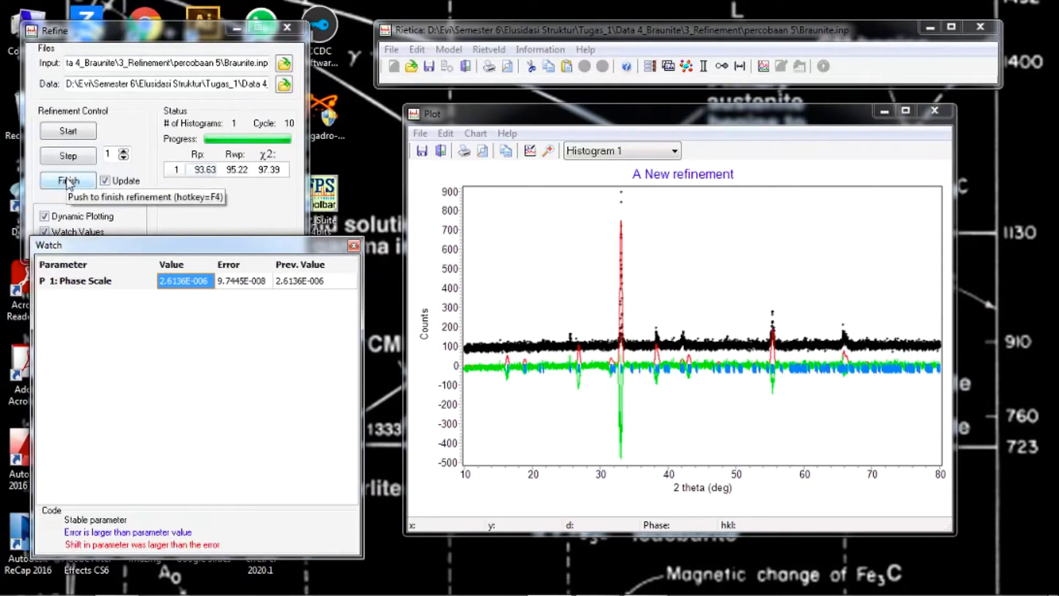
click(68, 185)
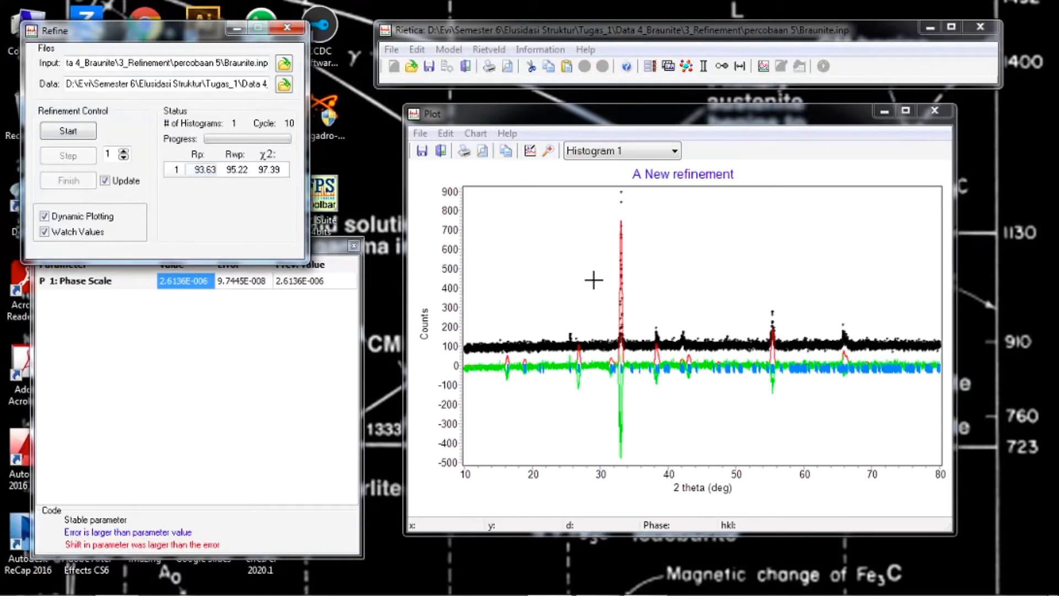
Step: Mark the B0 background coefficient of Histogram 1 for refinement and accept the histogram settings
click(552, 226)
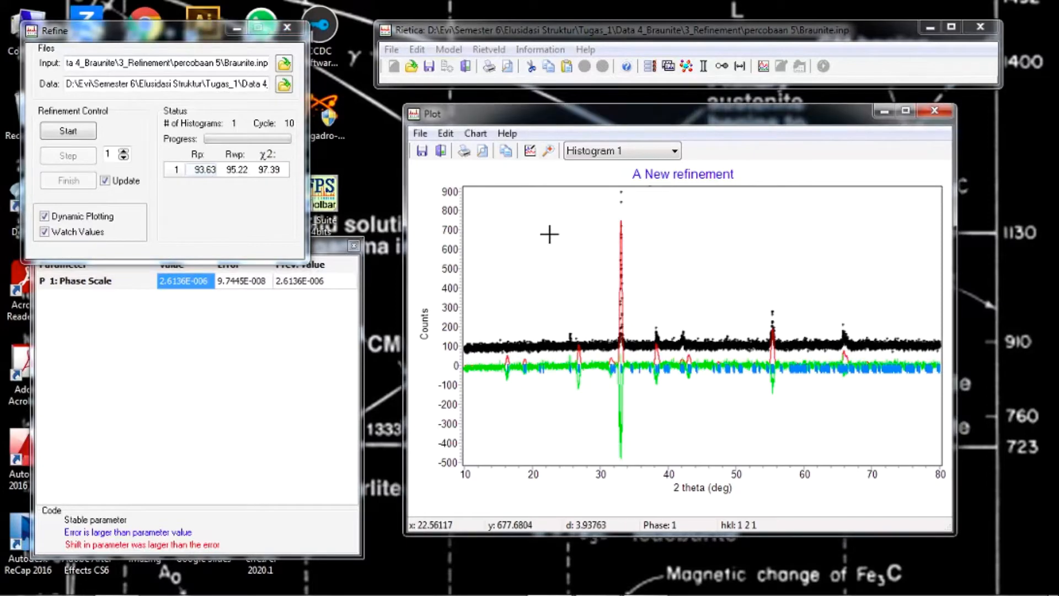
click(461, 49)
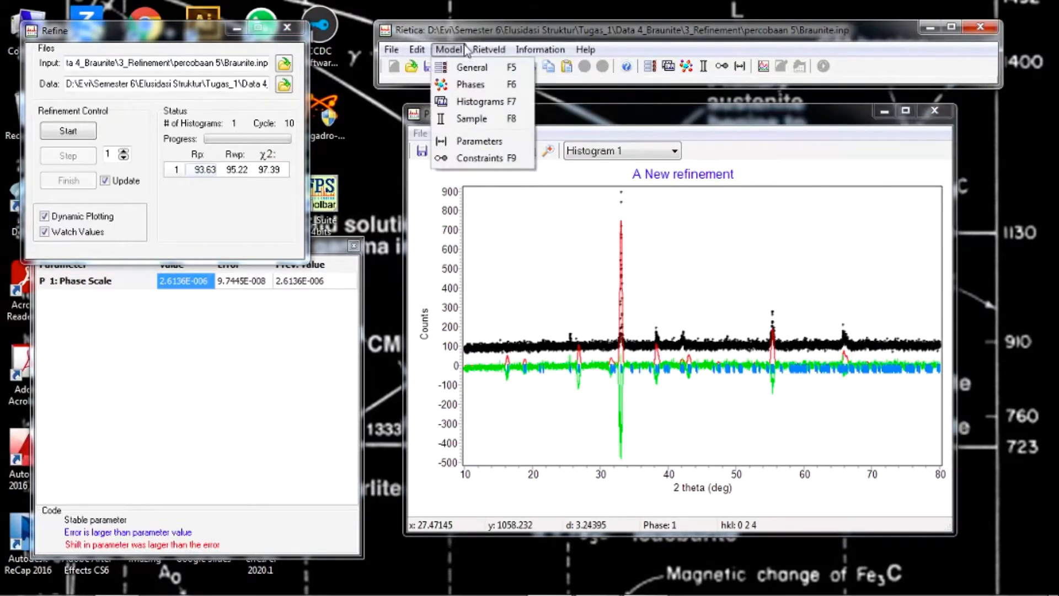
click(469, 105)
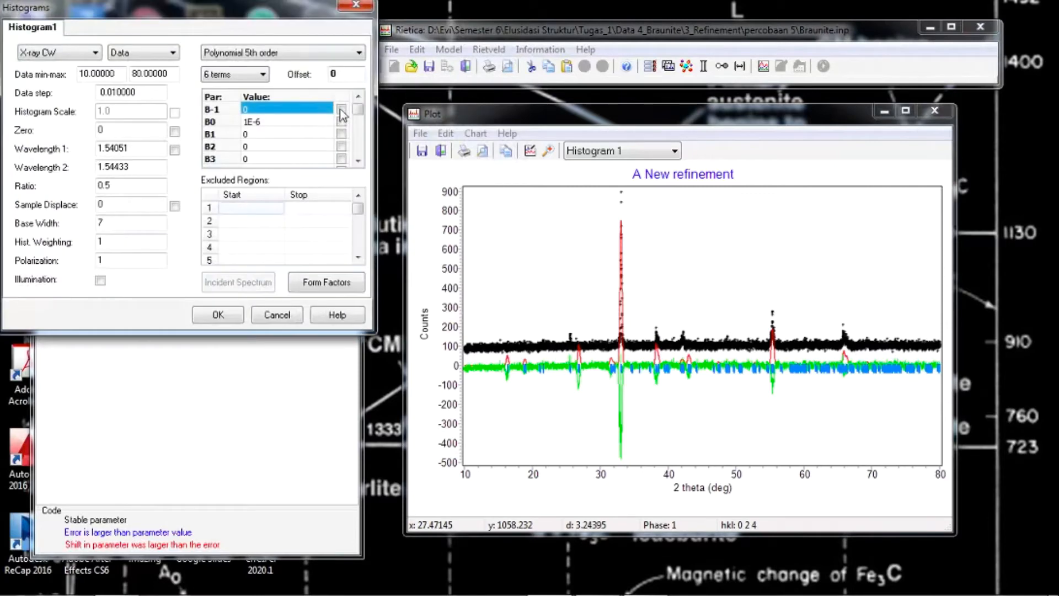
click(341, 122)
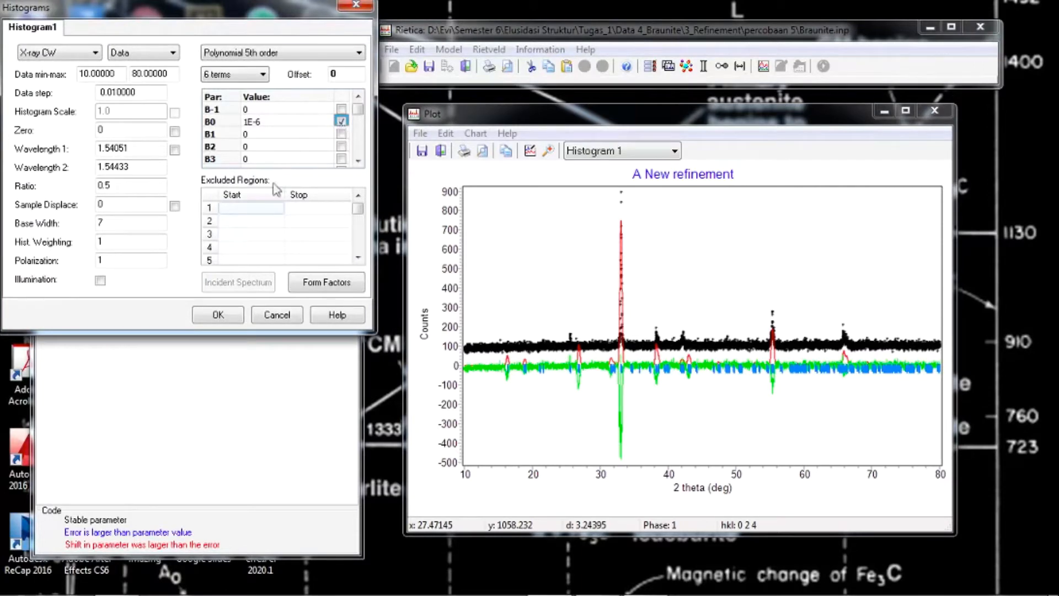
click(219, 314)
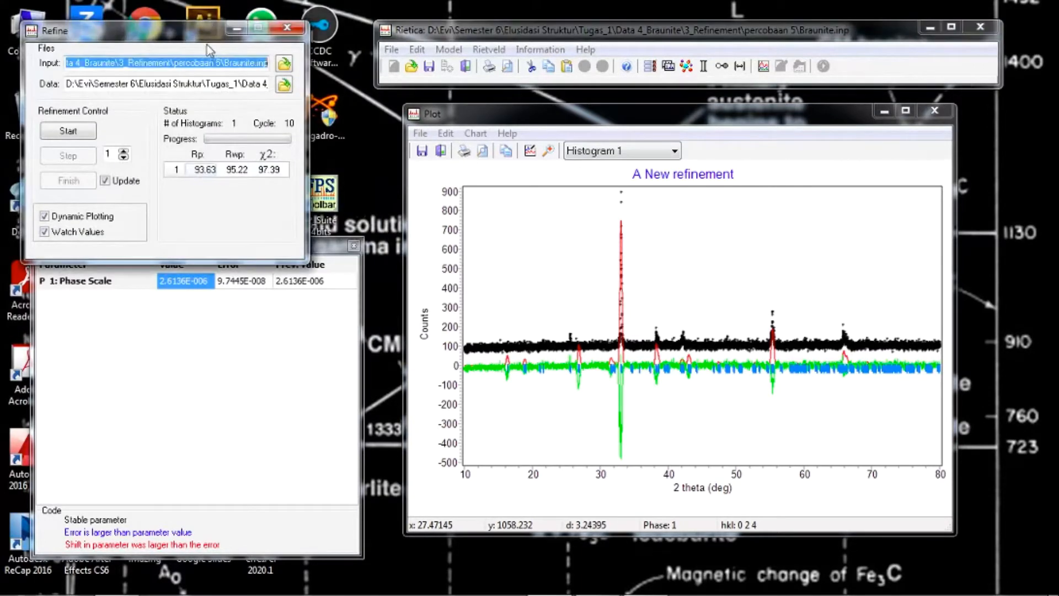
Step: Restart the refinement with phase scale and background B0, step it through 15 cycles and finish the run
click(82, 131)
click(78, 157)
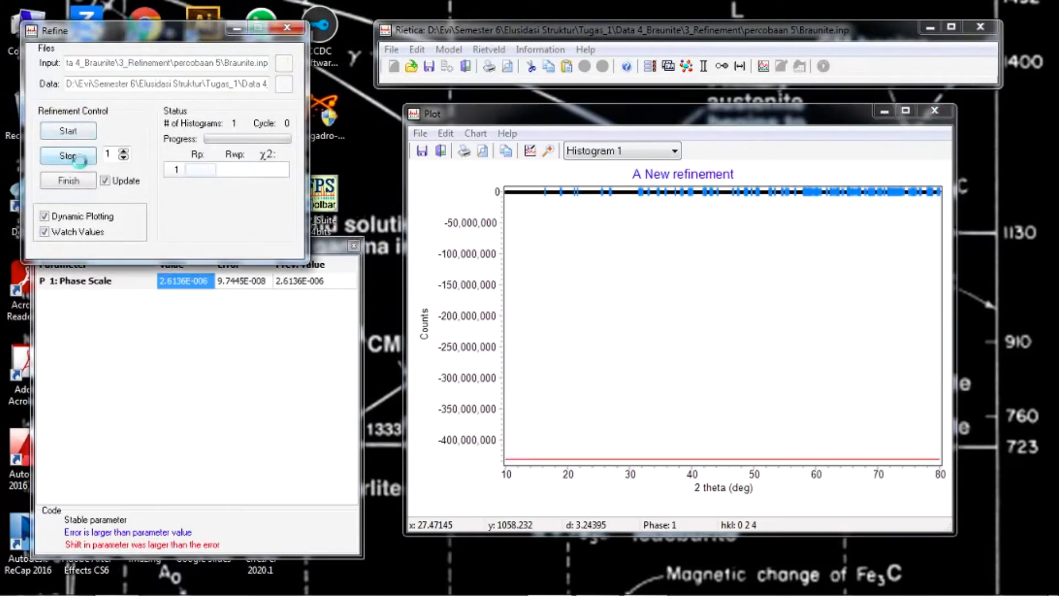
click(77, 157)
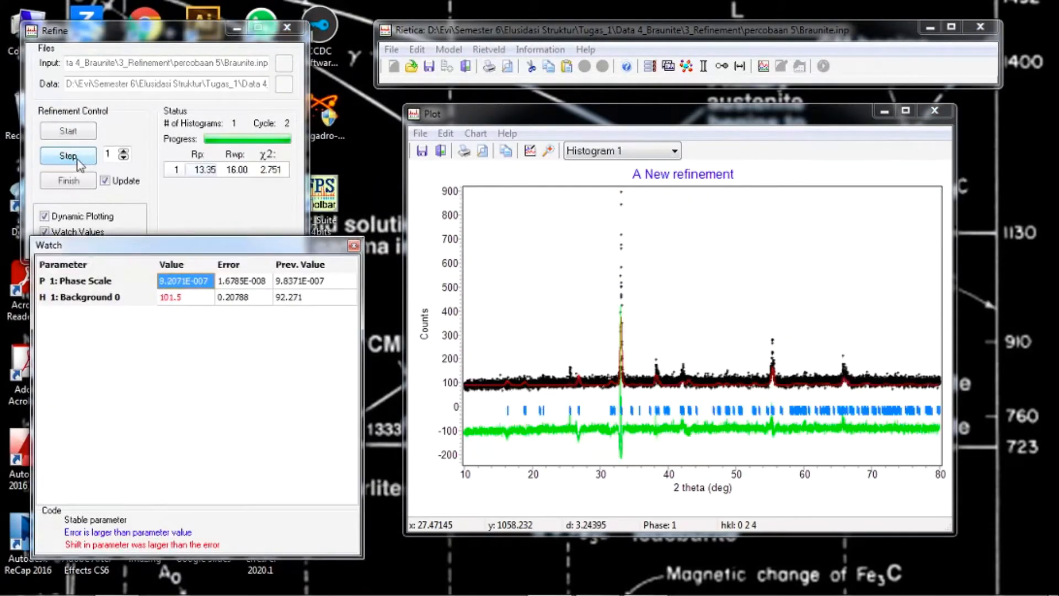
click(79, 162)
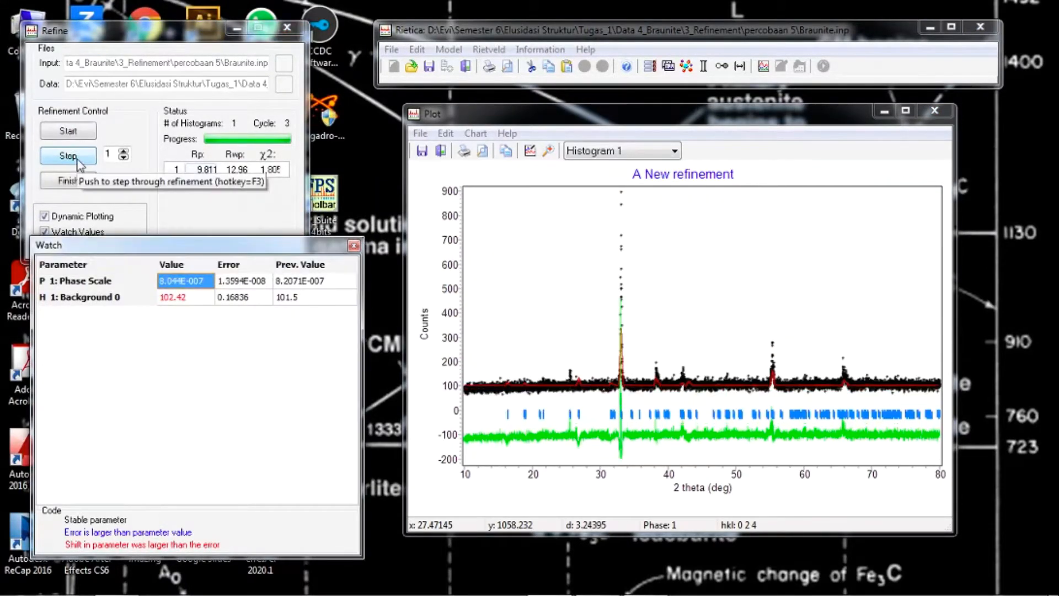
click(78, 161)
click(77, 159)
click(79, 162)
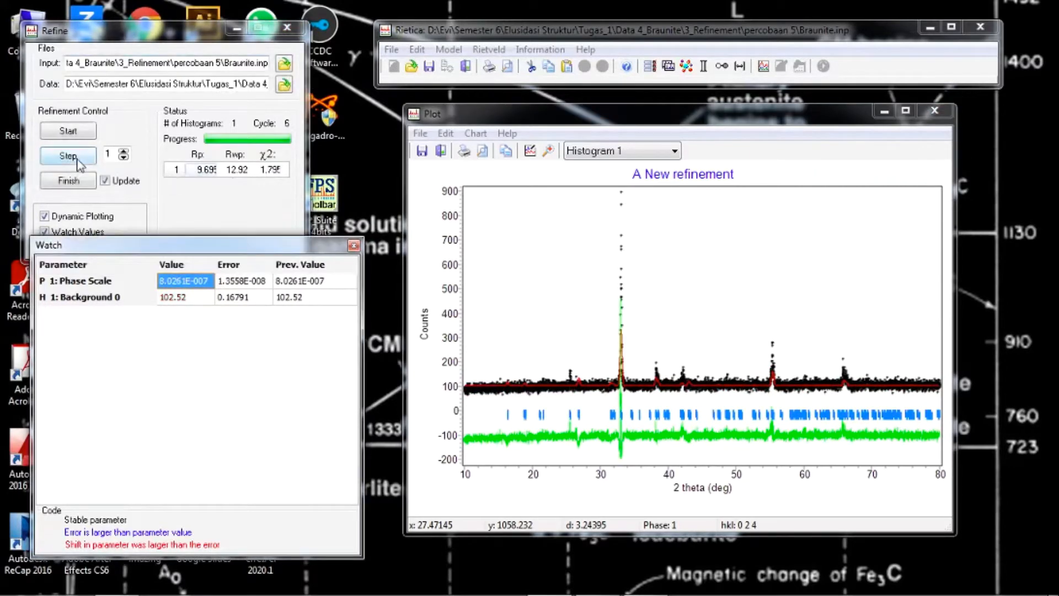
click(78, 161)
click(79, 162)
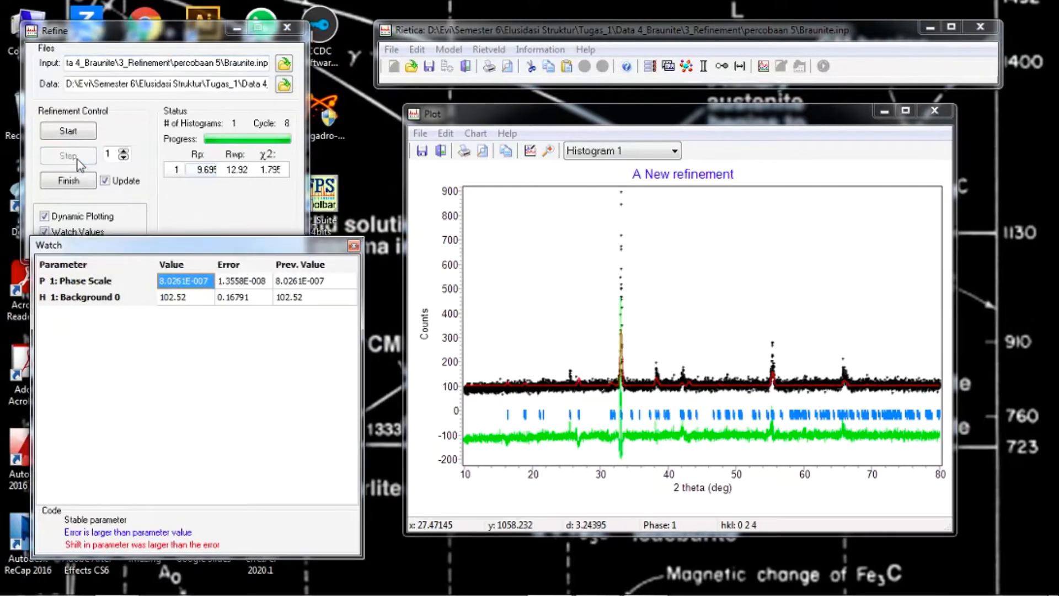
click(79, 161)
click(79, 161)
click(79, 161)
click(79, 161)
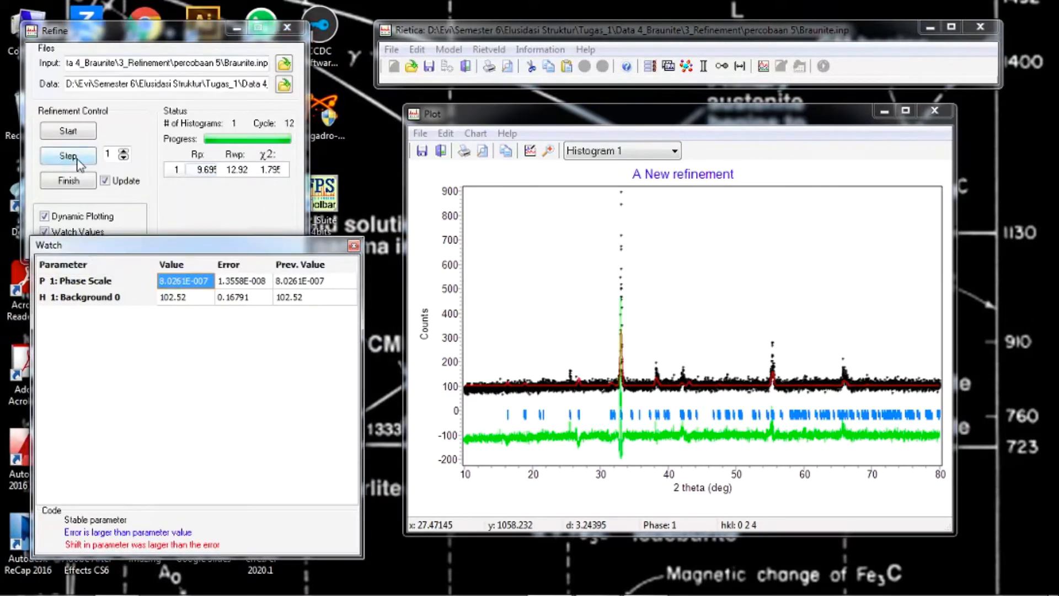
click(79, 161)
click(79, 161)
click(77, 178)
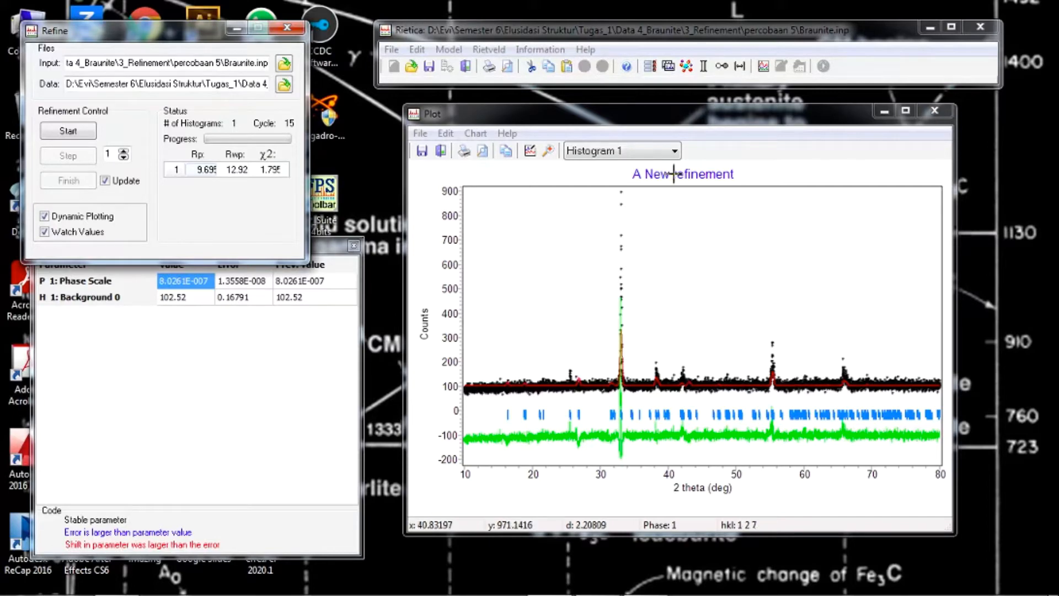
Step: Export the refinement plot as an Excel/Sigma plot text file named Braunite in the 3_Refinement\percobaan 5 folder
click(502, 121)
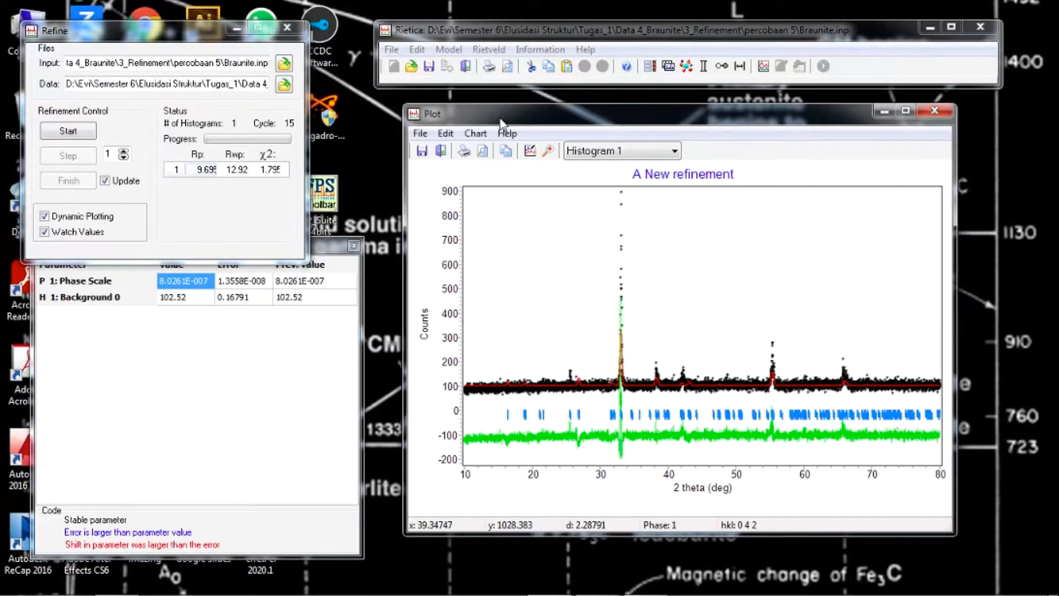
click(421, 133)
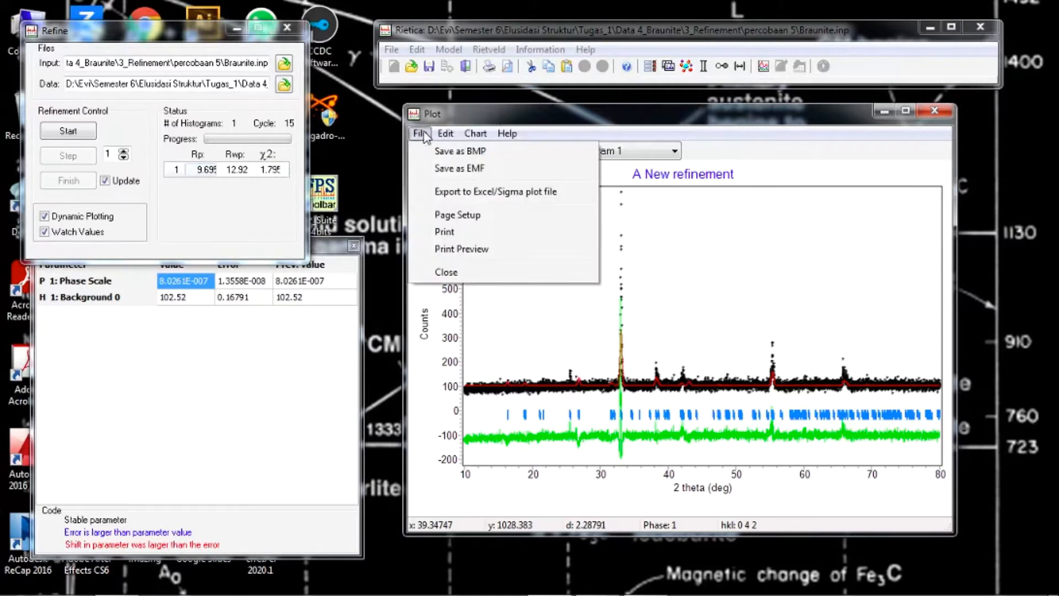
click(447, 193)
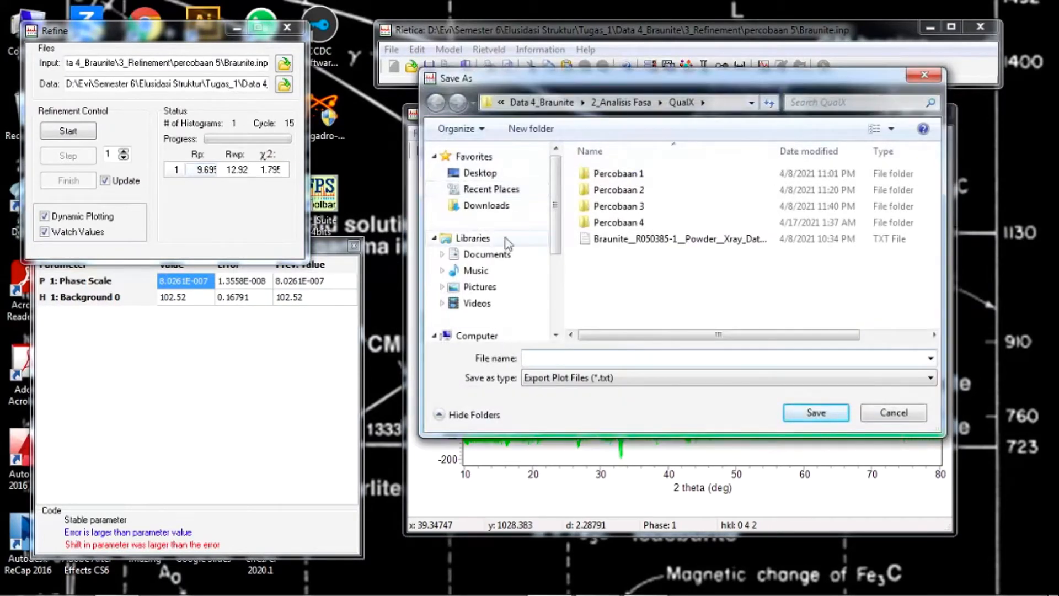
click(541, 102)
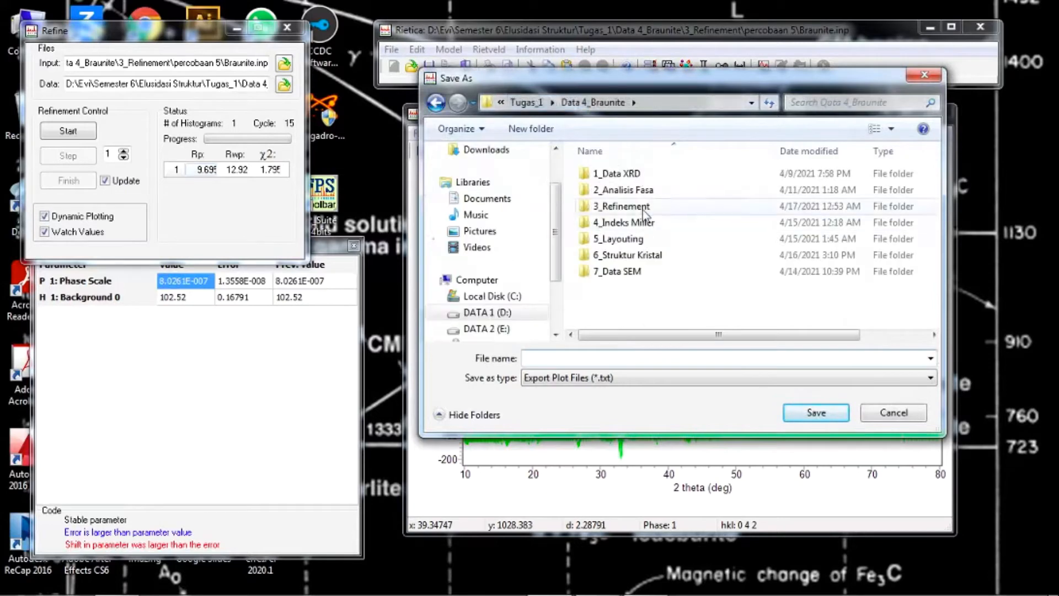
double_click(634, 207)
double_click(638, 256)
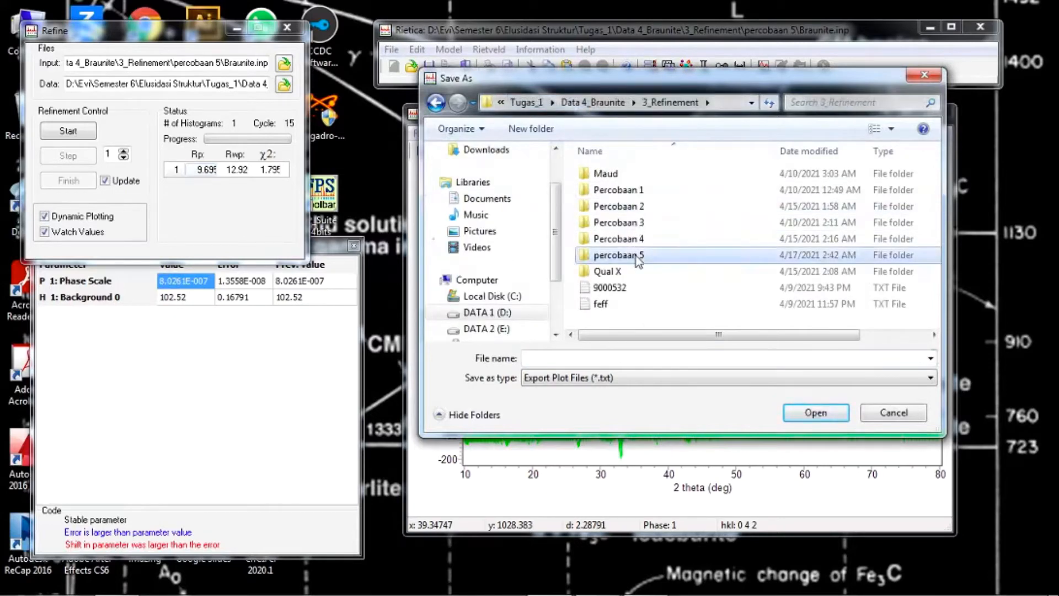
click(578, 354)
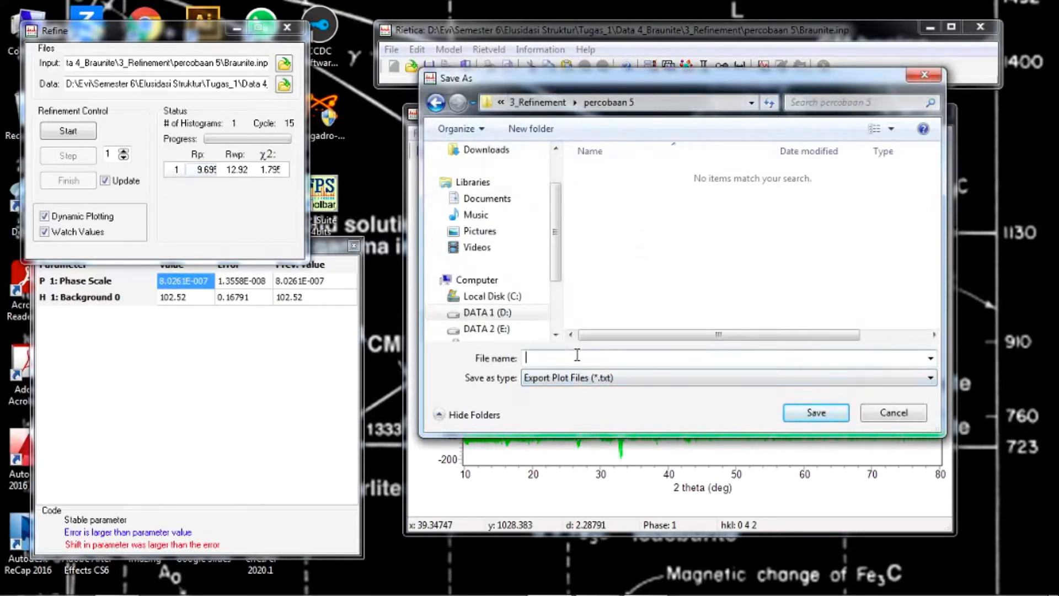
text(Braunite)
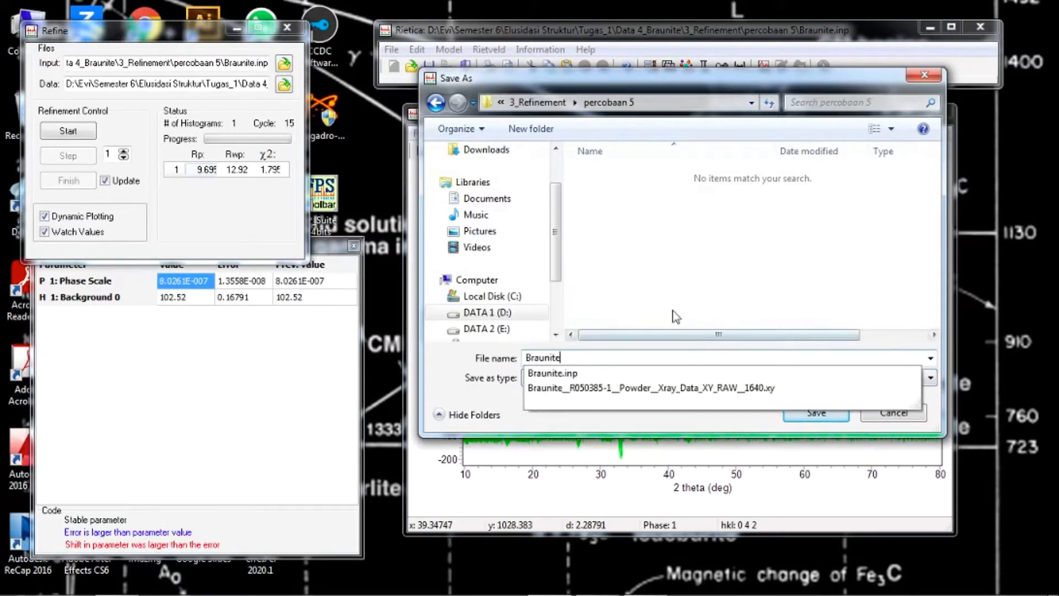
click(665, 295)
click(816, 412)
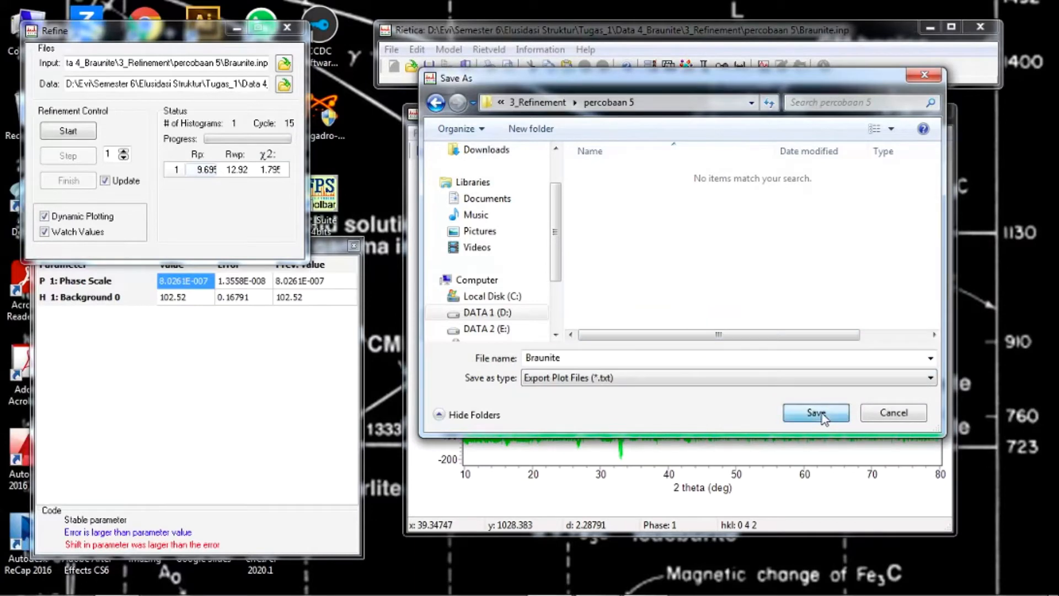
Step: Move the refinement controls clear of the watched values and open the refinement output report
drag(195, 48, 220, 40)
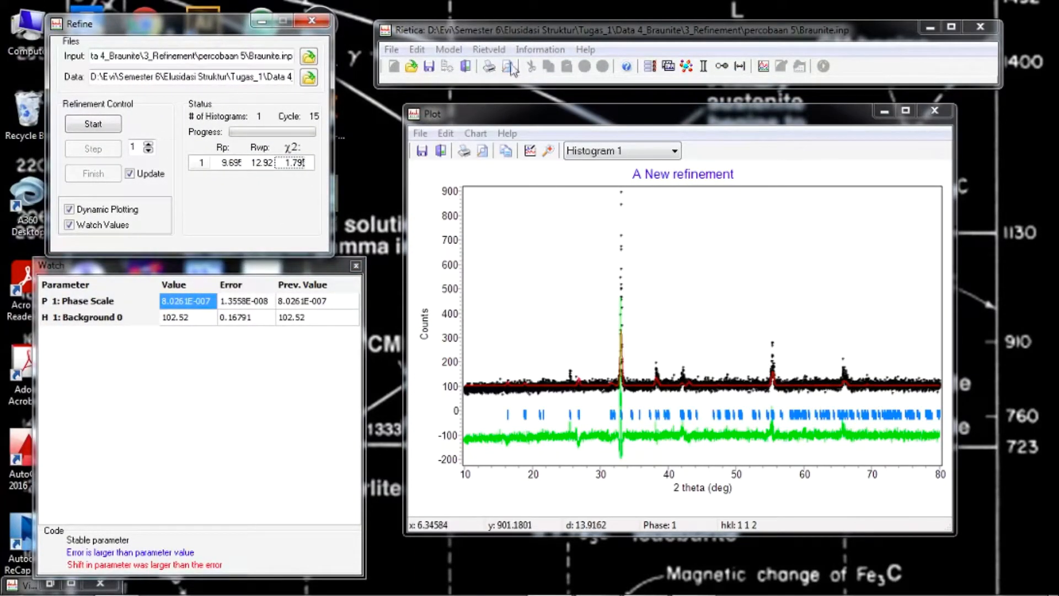
click(528, 50)
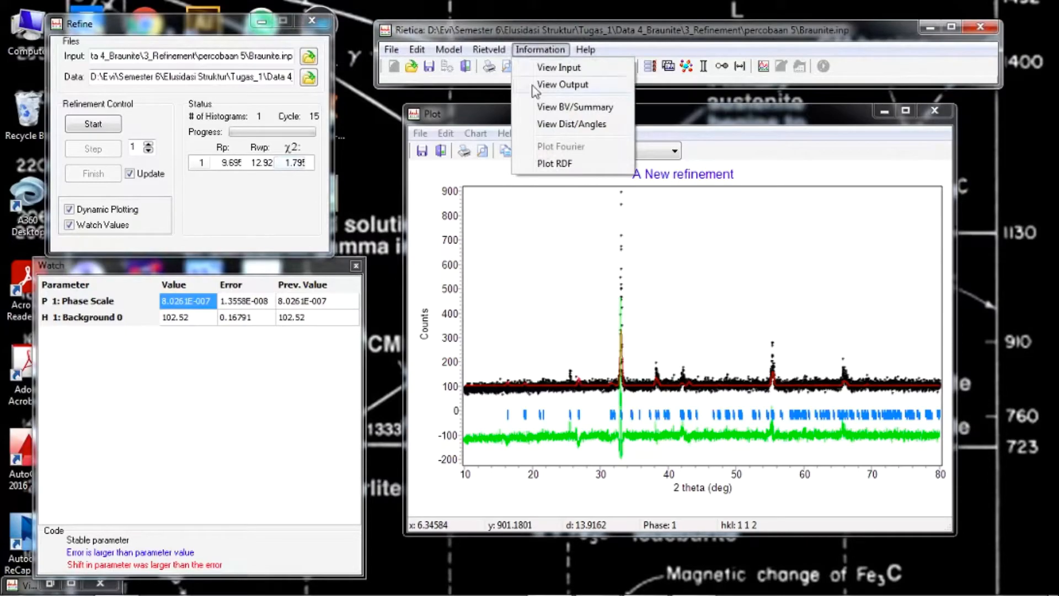
click(562, 84)
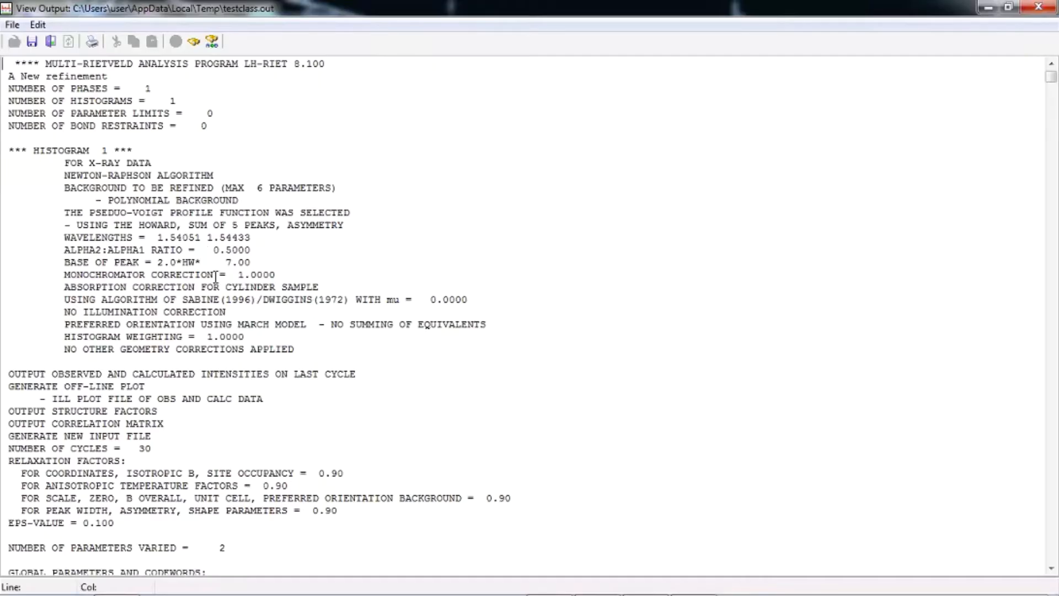
Step: Examine the output report from the histogram settings and initial phase parameters through the first cycle's agreement factors
scroll(212, 259, down, 14)
scroll(217, 279, down, 10)
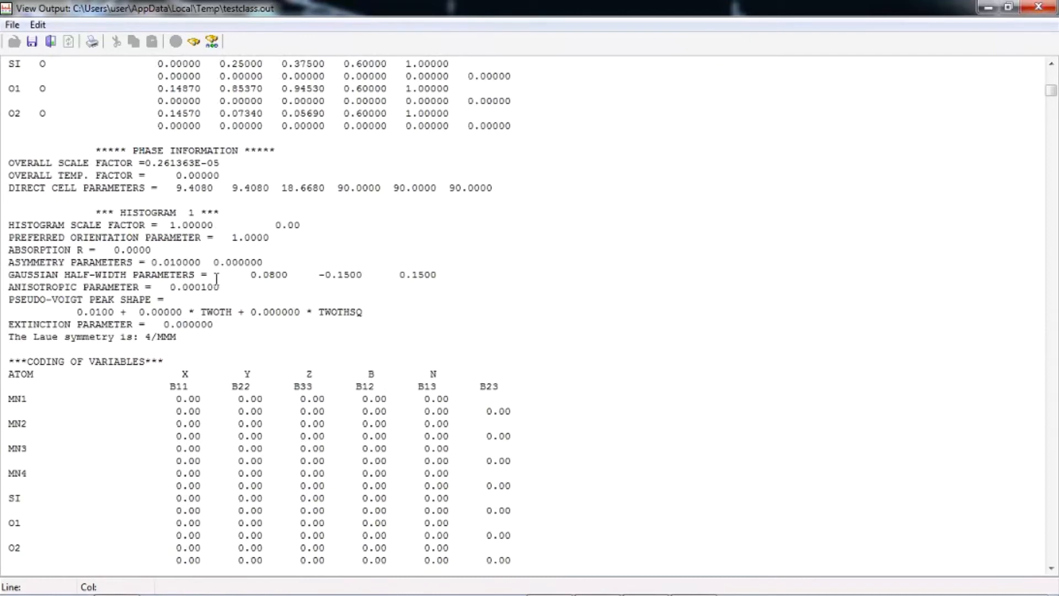
scroll(217, 279, down, 10)
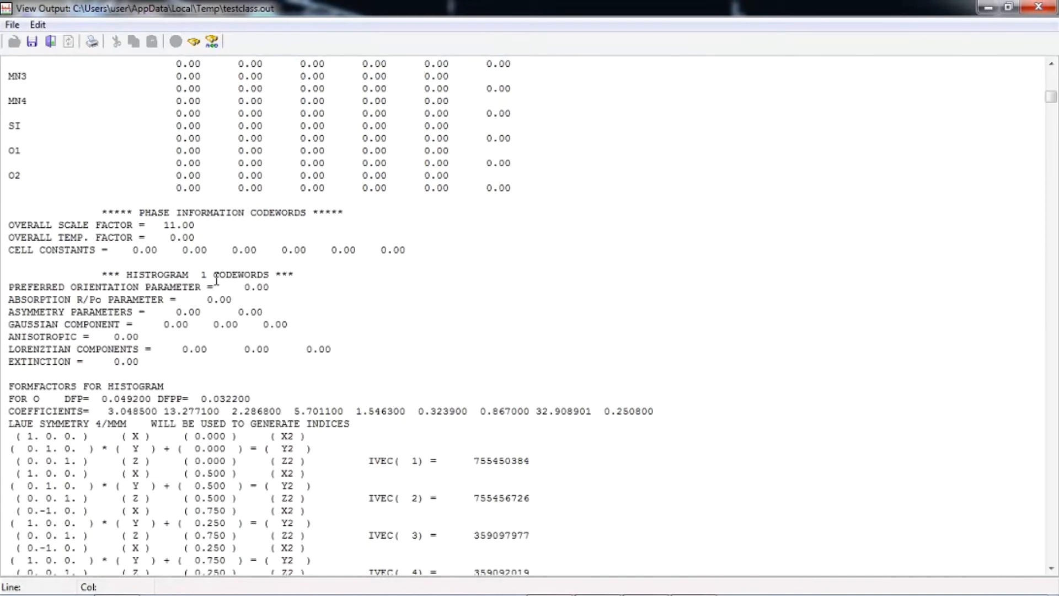
scroll(217, 279, down, 18)
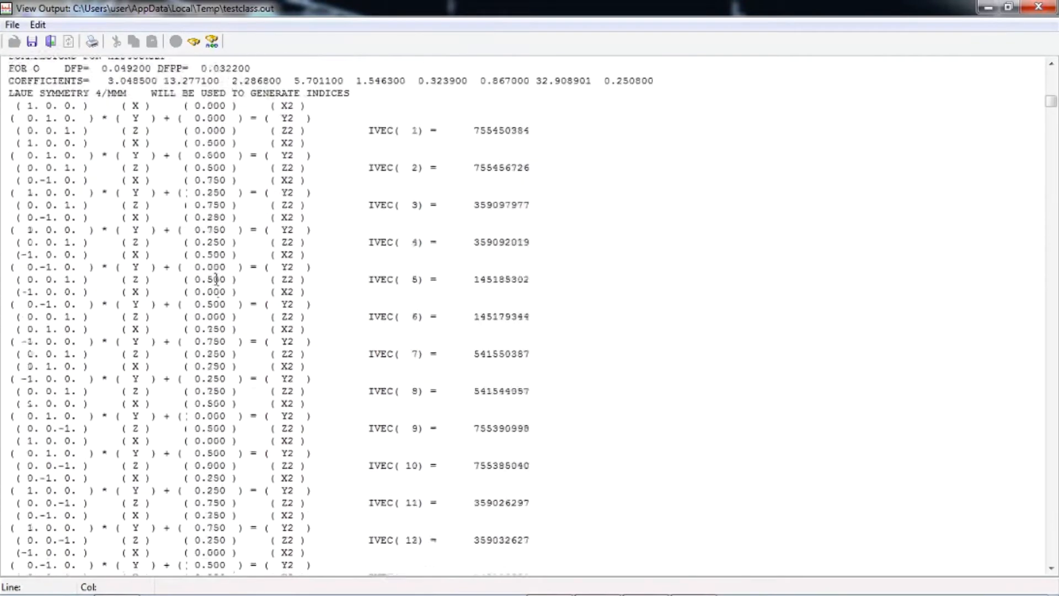
scroll(215, 277, down, 15)
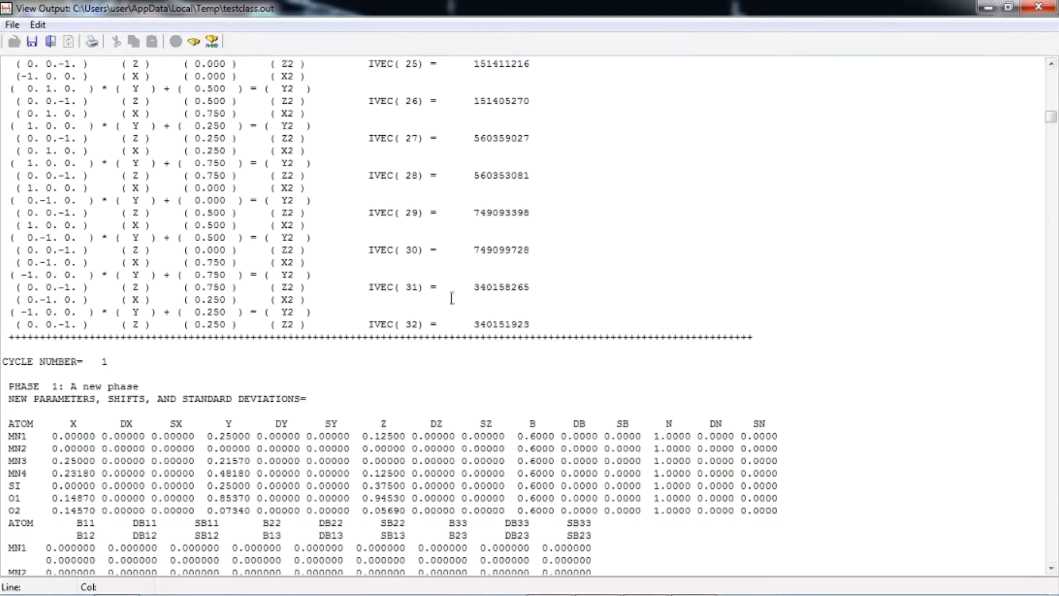
click(1050, 165)
drag(1049, 169, 1049, 69)
scroll(421, 356, down, 3)
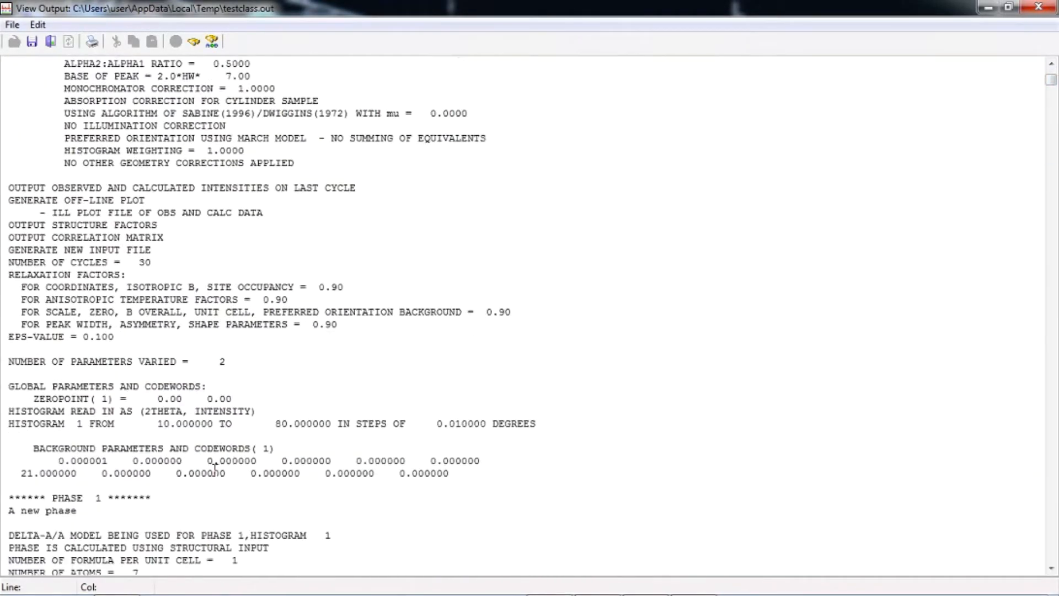
scroll(215, 468, down, 13)
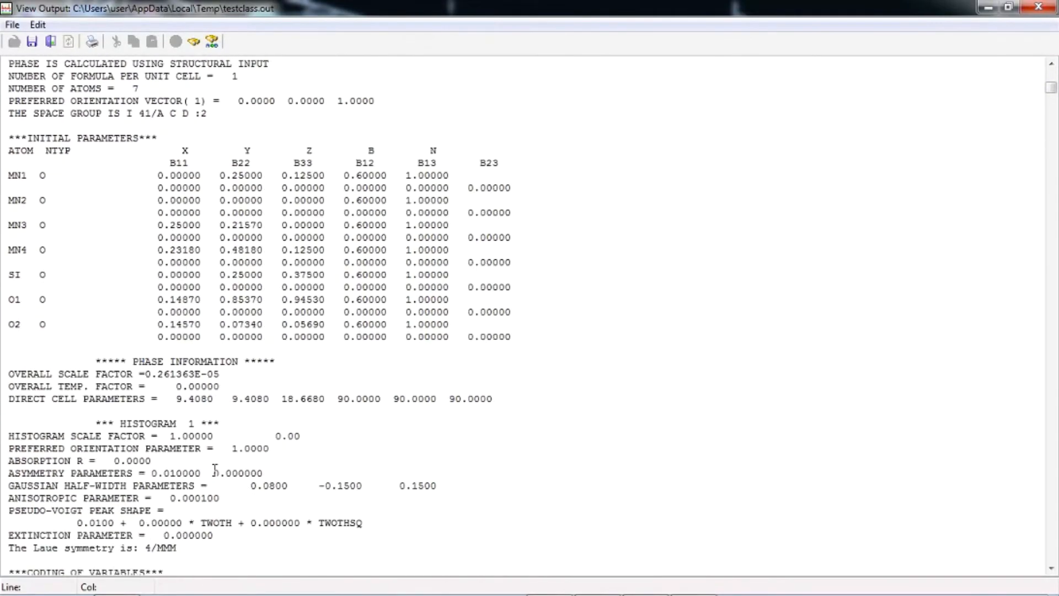
scroll(215, 468, down, 17)
scroll(215, 468, down, 20)
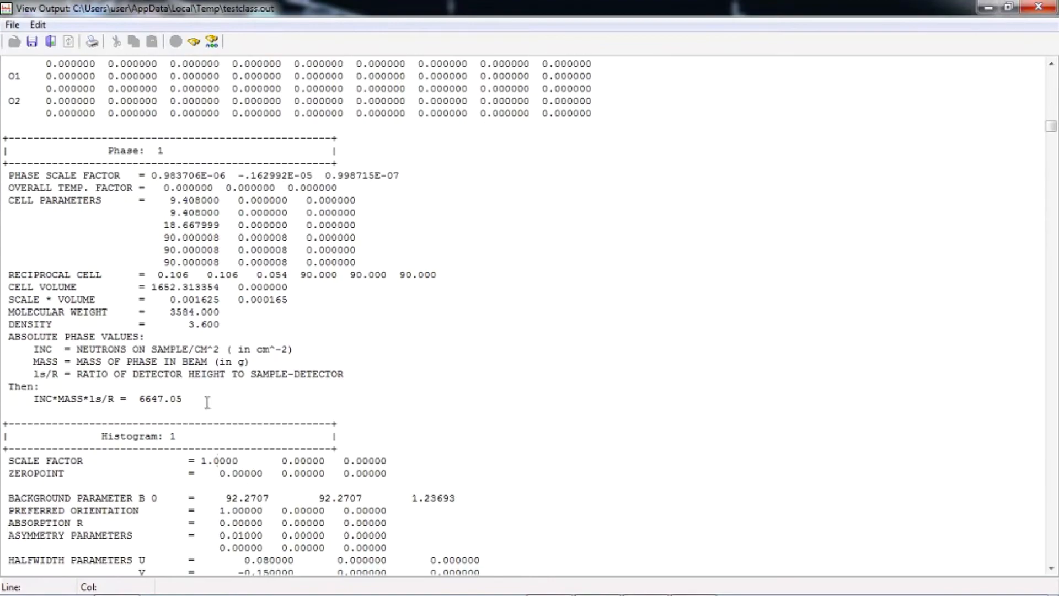
scroll(214, 437, down, 9)
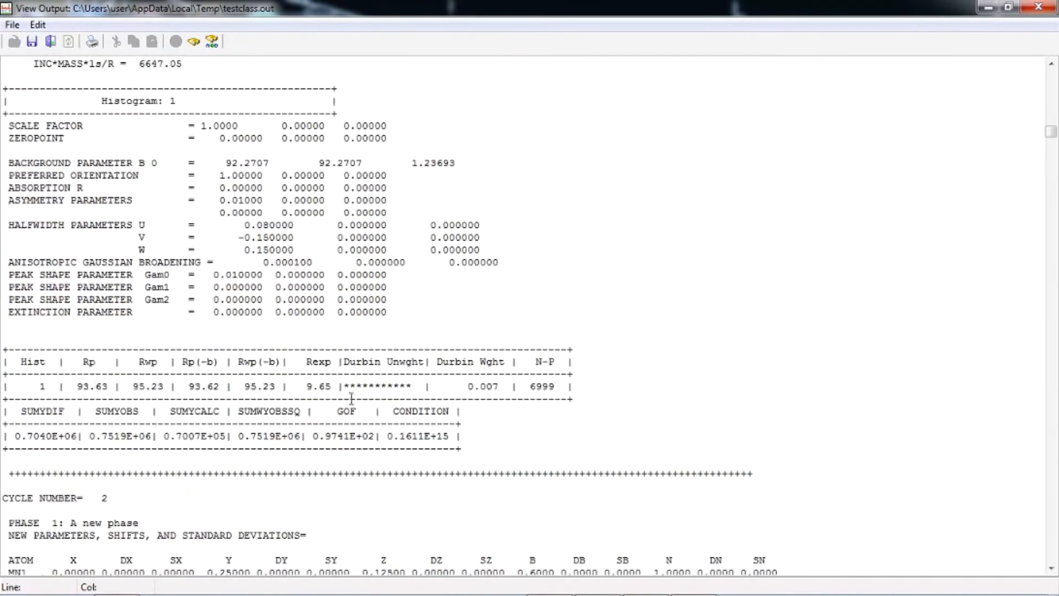
Step: Examine the final cycle's histogram parameters, agreement factors, GOF and correlation matrix in the output report
scroll(284, 425, down, 3)
drag(1051, 133, 1001, 204)
scroll(401, 357, up, 15)
scroll(393, 357, down, 4)
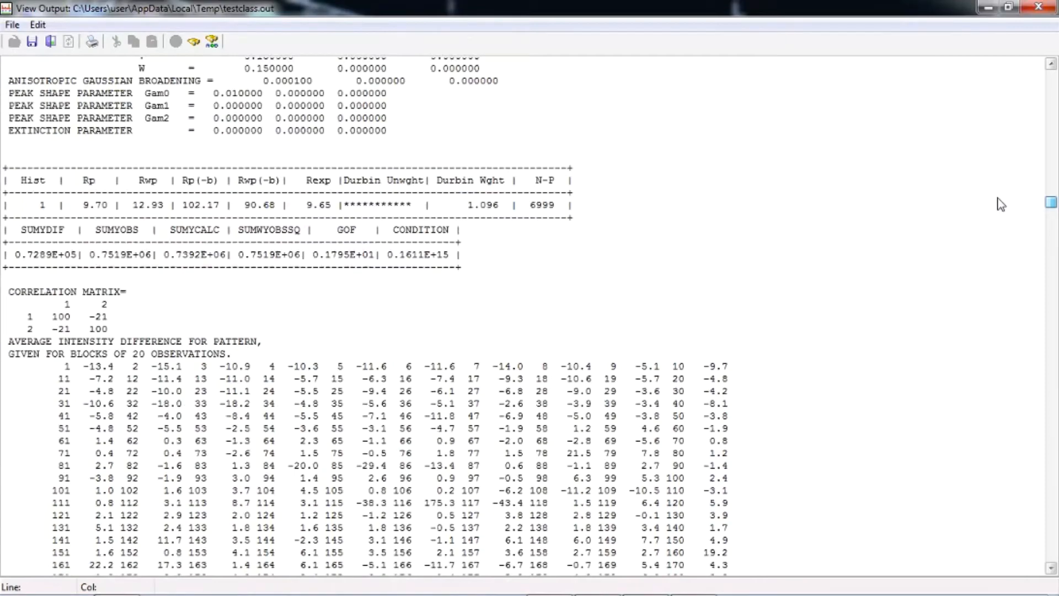
scroll(478, 453, down, 11)
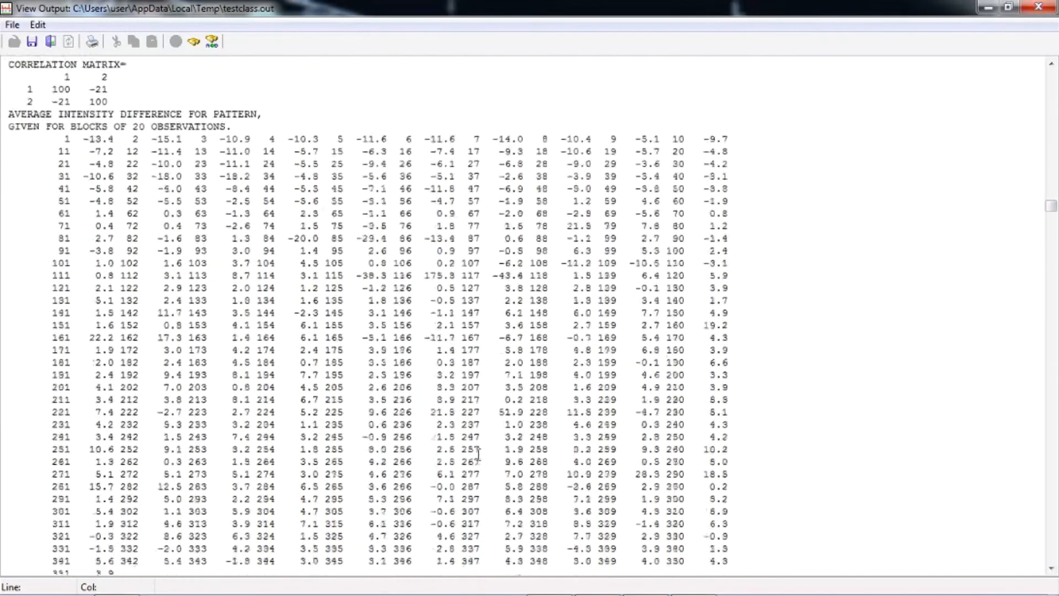
scroll(478, 453, up, 12)
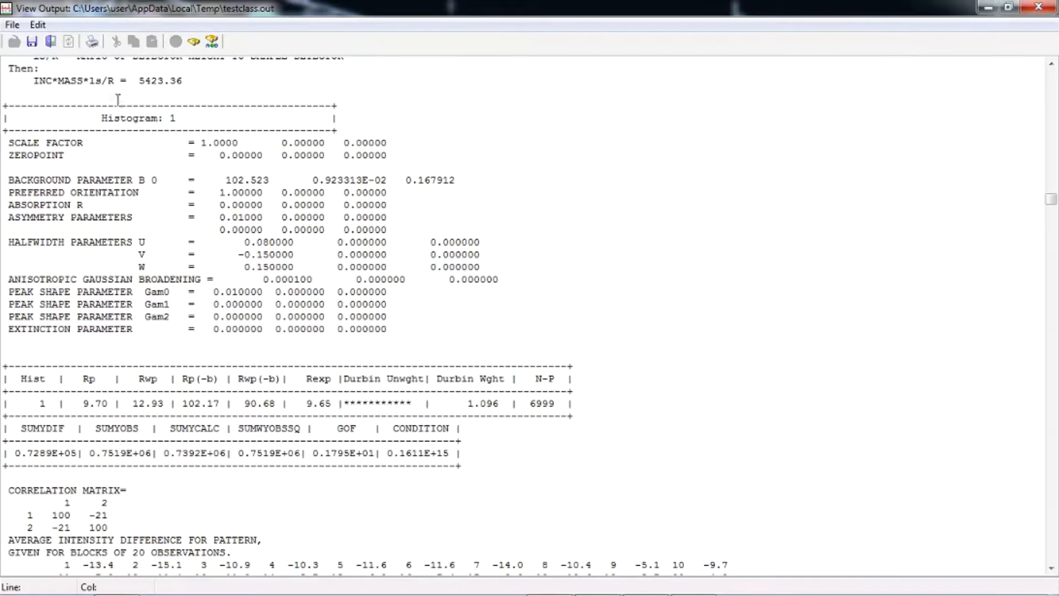
Step: Save the refinement output report
click(12, 24)
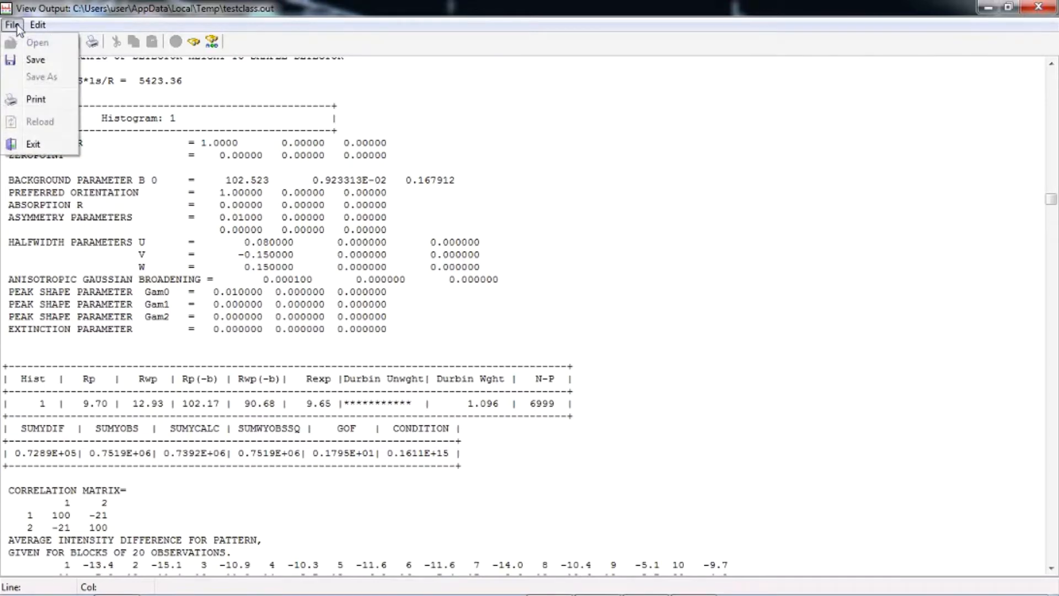
click(32, 62)
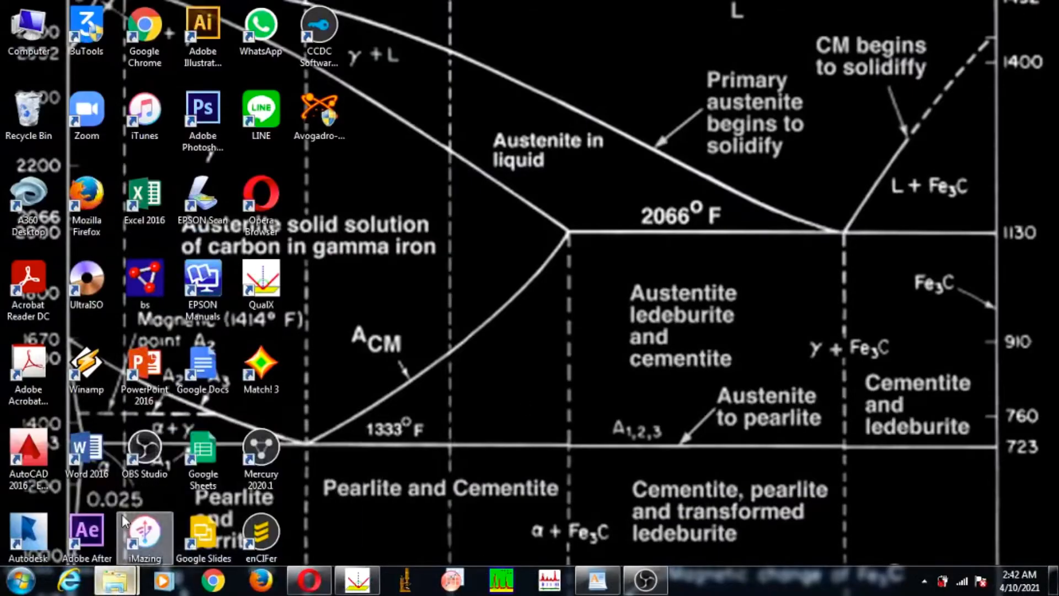
Step: Switch to the file manager and launch Maud from its folder inside the Software folder
click(122, 587)
click(227, 138)
double_click(278, 226)
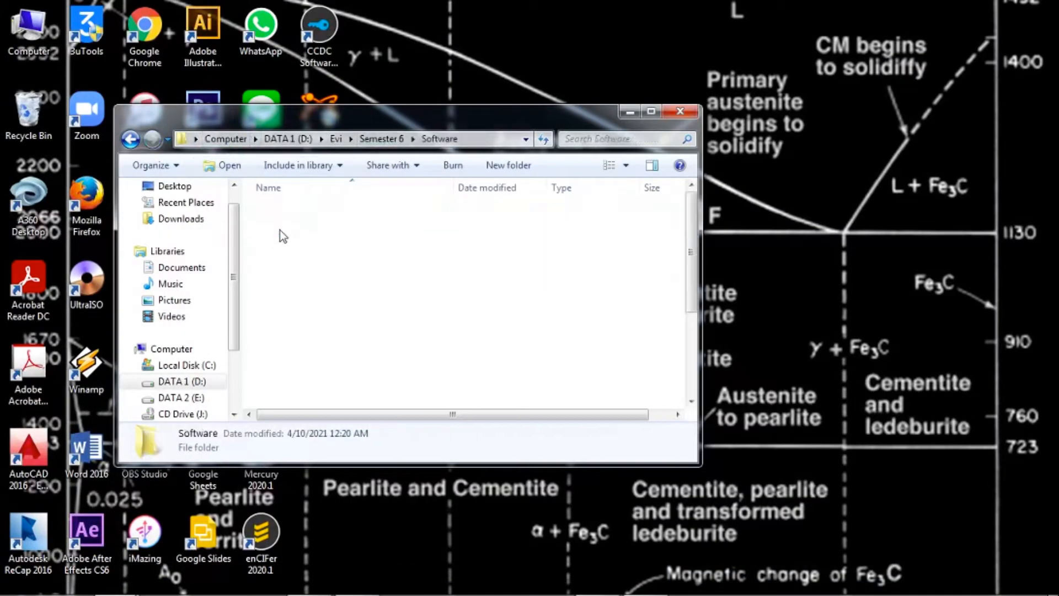
double_click(284, 292)
double_click(298, 275)
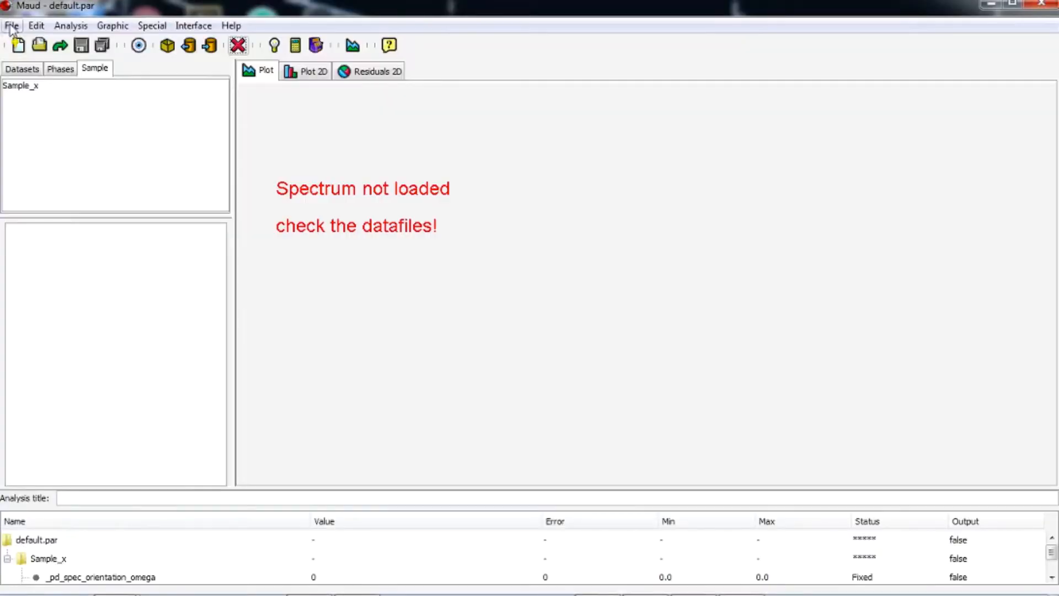
Step: Load the data file Braunite__R050385-1__Powder__Xray_Data_XY_RAW__1640.txt from the Braunite folder on DATA 1 (D:)
click(11, 26)
click(23, 86)
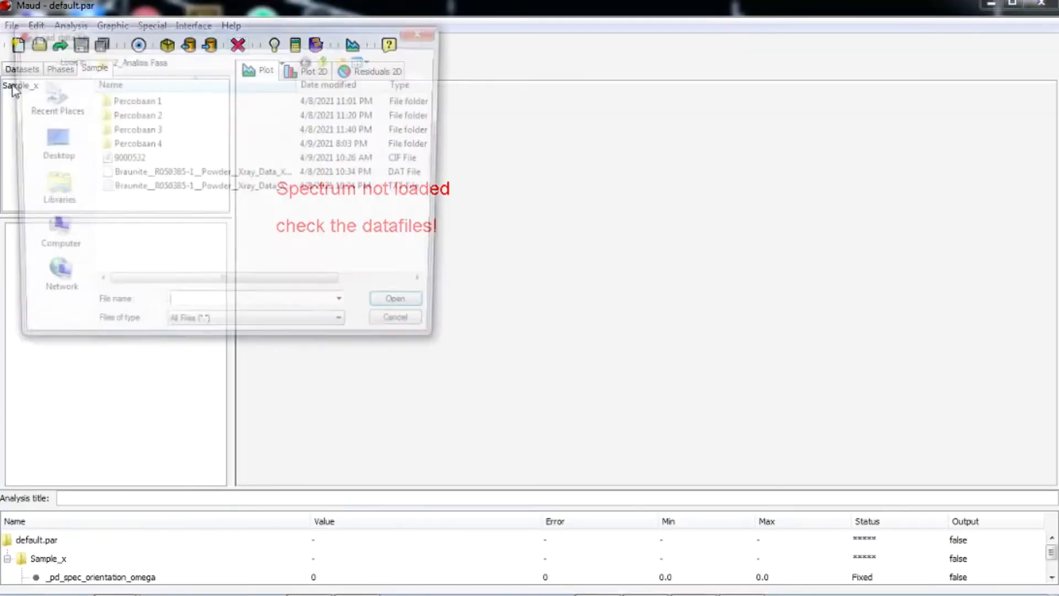
click(65, 236)
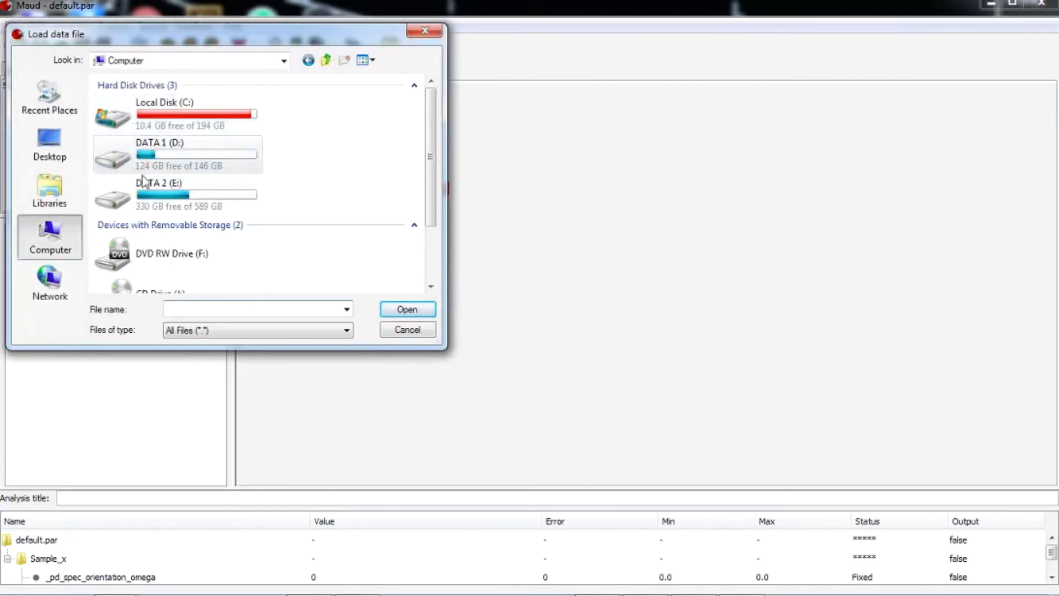
double_click(141, 166)
double_click(132, 103)
click(165, 144)
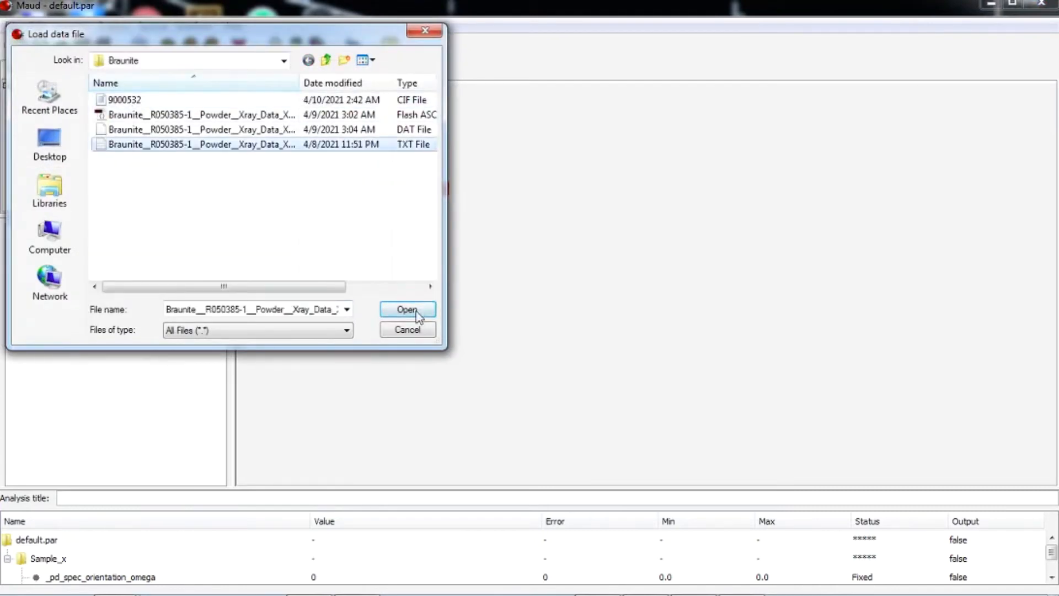
click(408, 309)
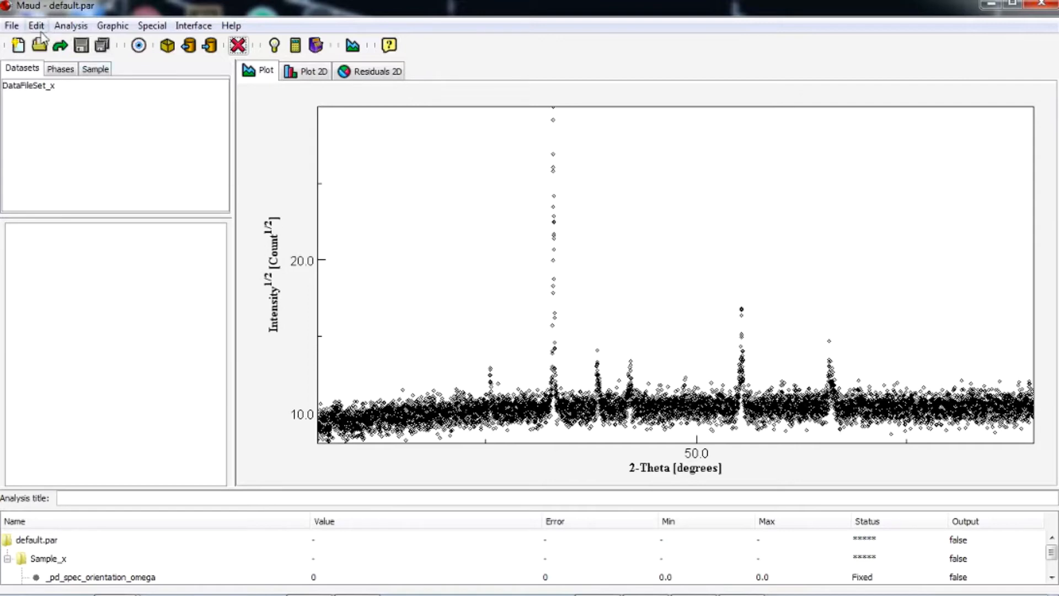
Step: Add the Braunite phase (Mn7 O12 Si) from the CIF file 9000532 in the Braunite folder on DATA 1 (D:)
click(60, 70)
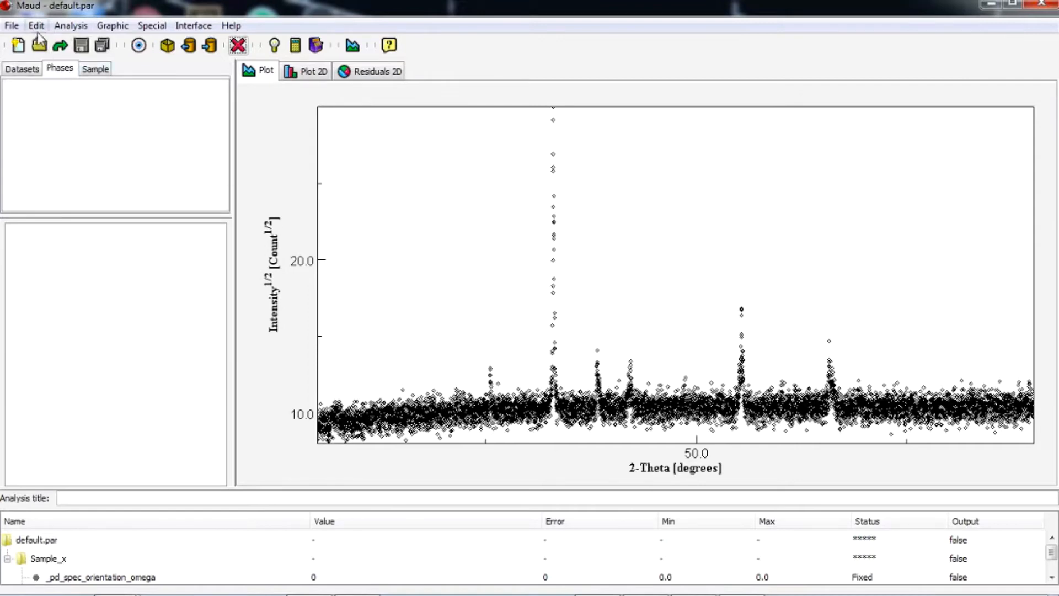
click(188, 46)
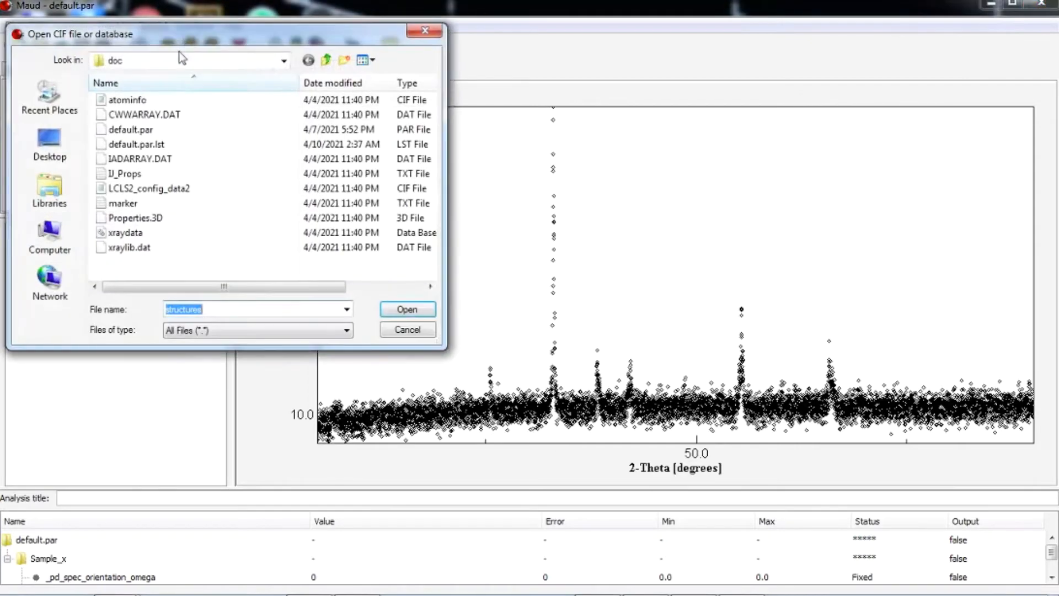
click(49, 234)
double_click(149, 143)
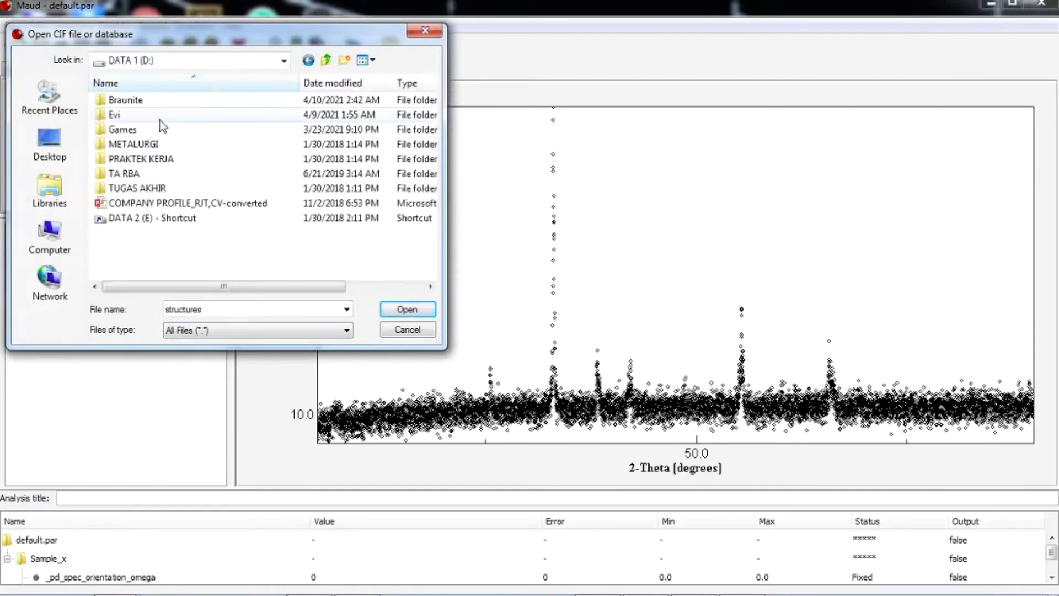
double_click(161, 100)
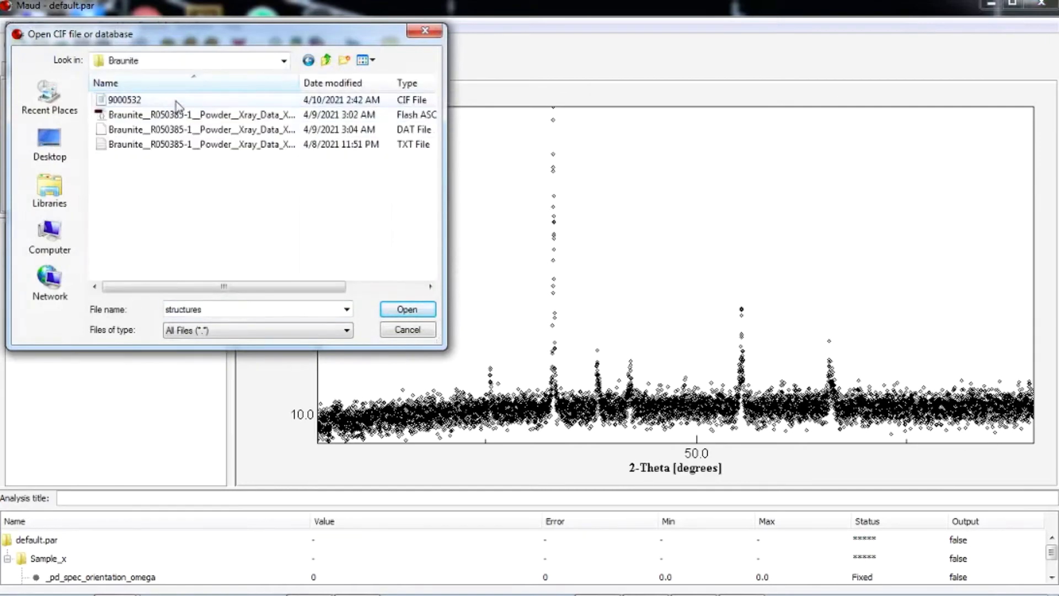
click(177, 101)
click(413, 310)
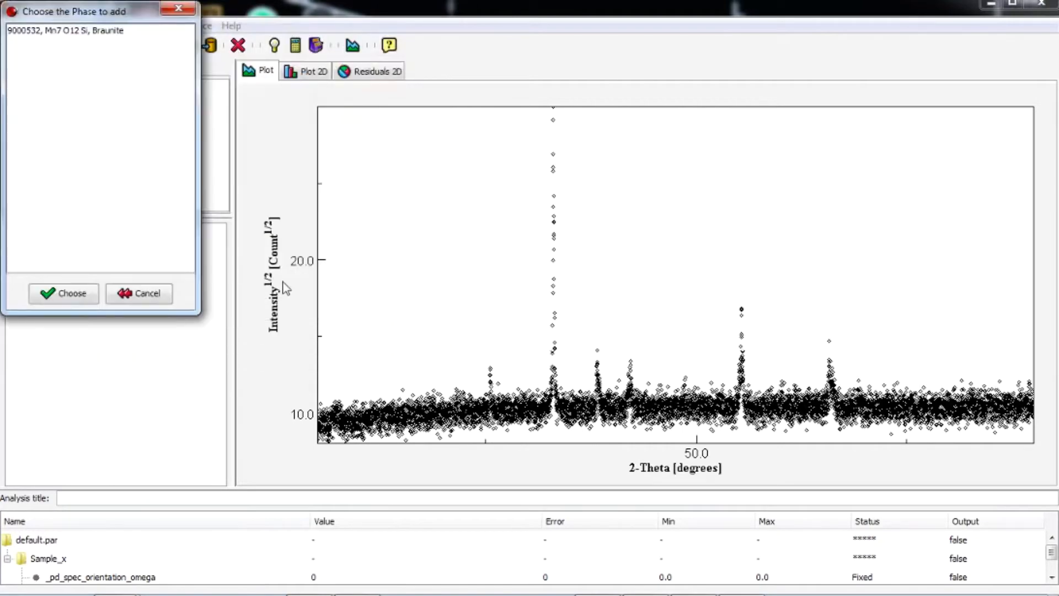
click(116, 30)
click(83, 292)
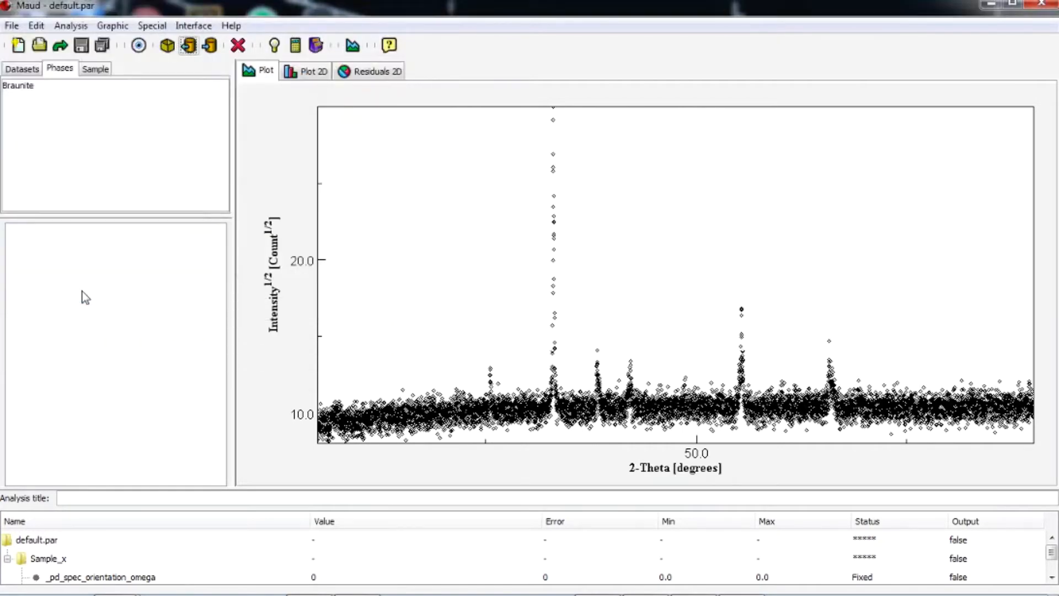
Step: Return to the dataset list and compute the calculated spectrum for the Braunite phase against the loaded data
click(28, 69)
click(56, 69)
click(33, 69)
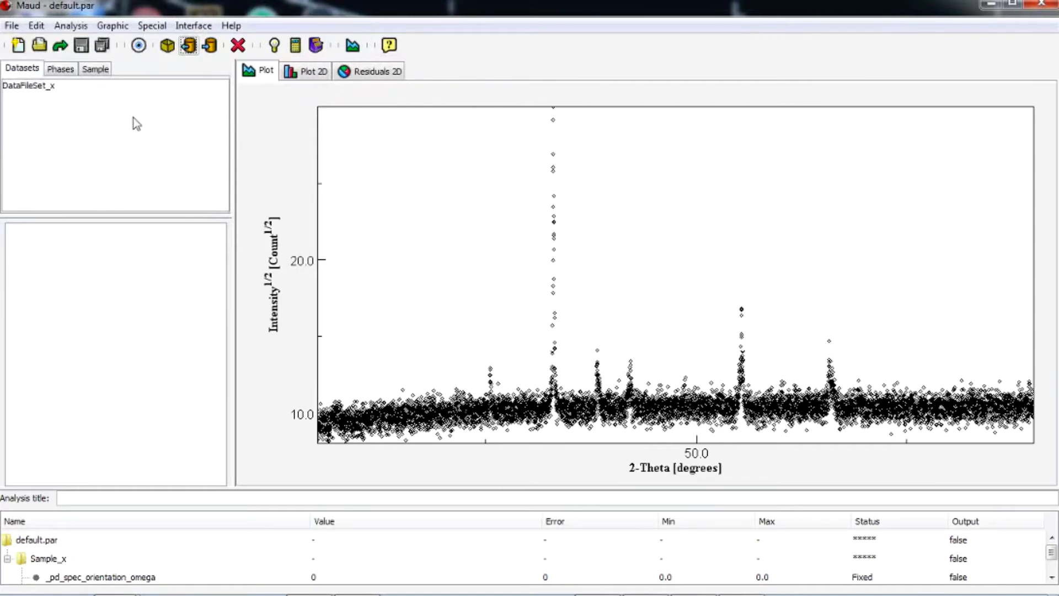
click(296, 48)
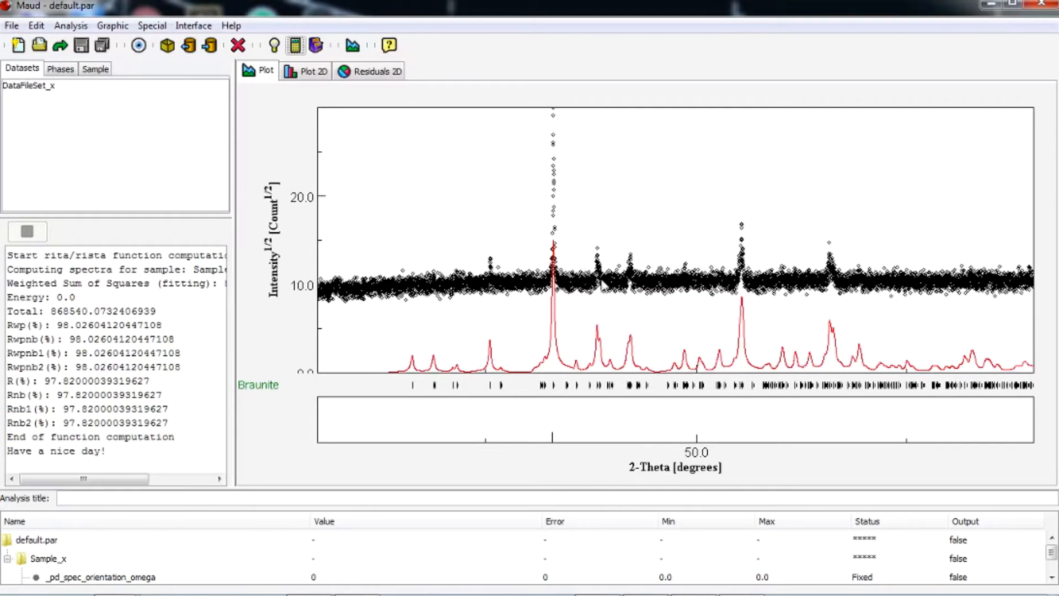
Step: Run a wizard refinement of the background and scale parameters and check its log
click(270, 48)
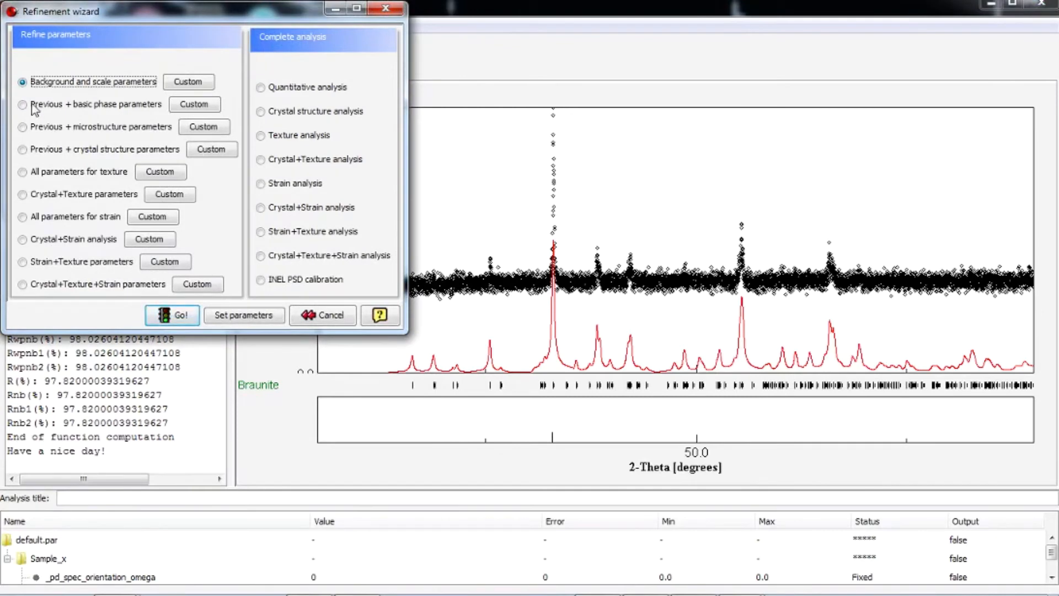
click(178, 321)
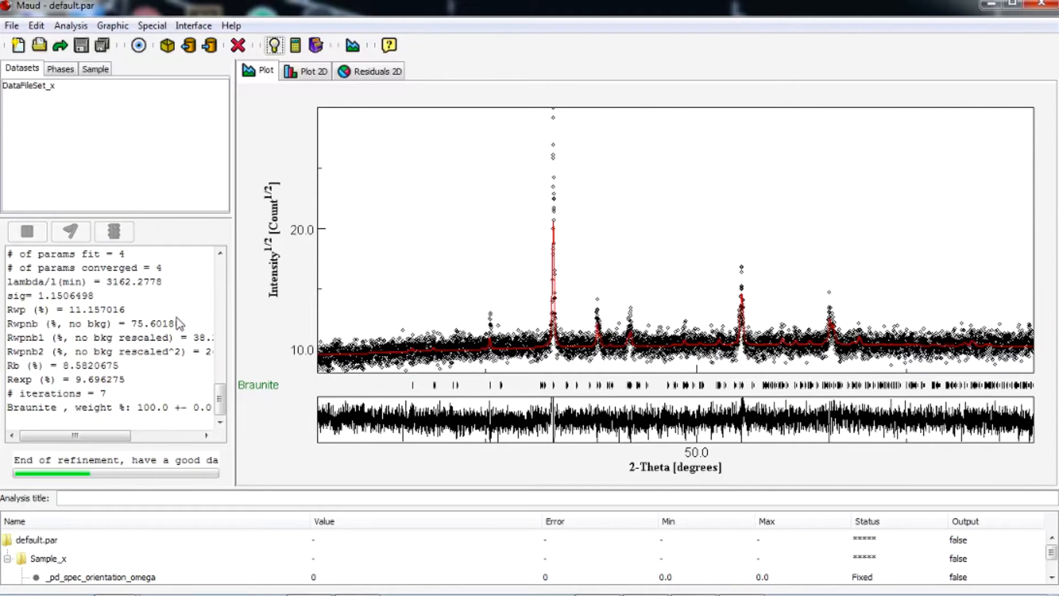
scroll(172, 356, up, 3)
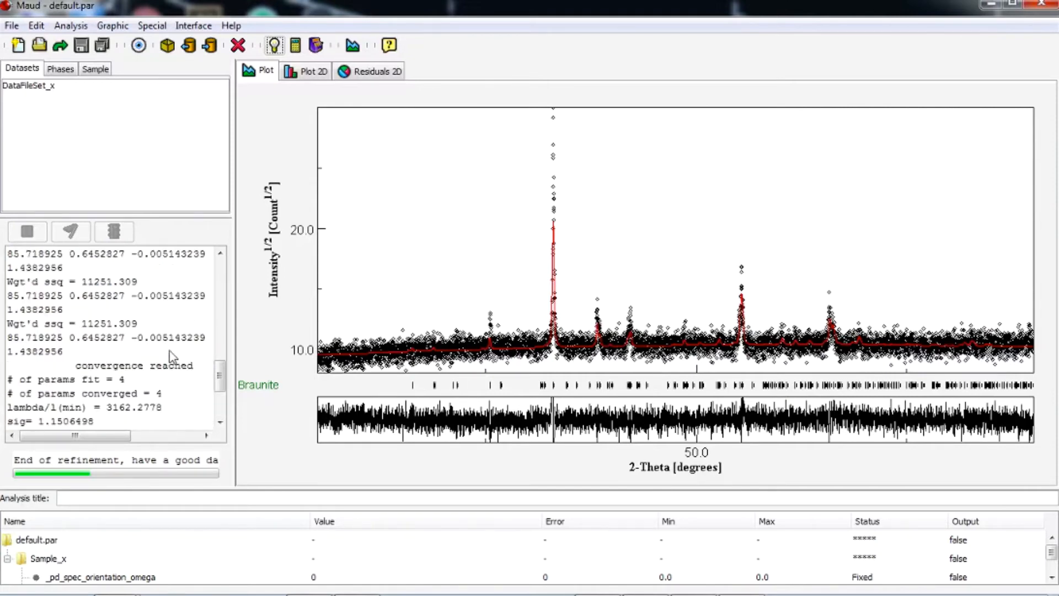
Step: Run the complete Quantitative analysis refinement from the wizard and check its log
click(275, 46)
click(269, 88)
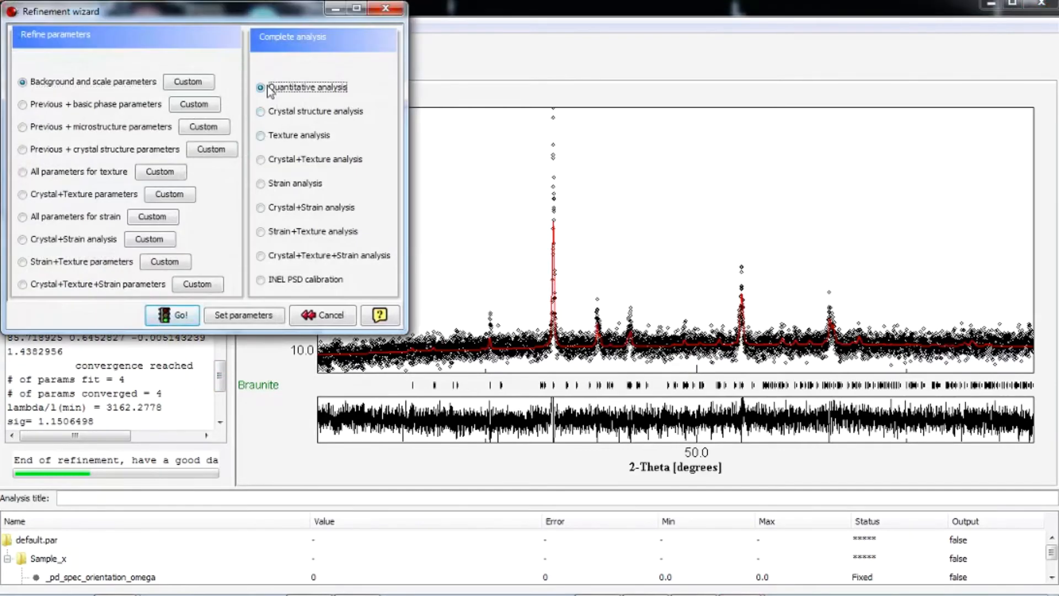
click(172, 315)
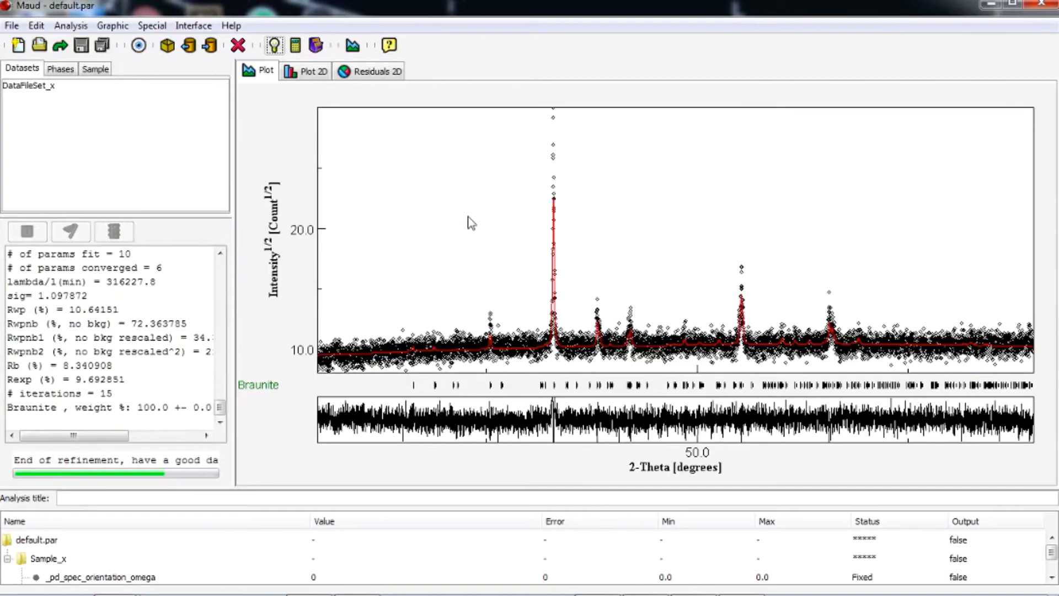
scroll(149, 364, up, 2)
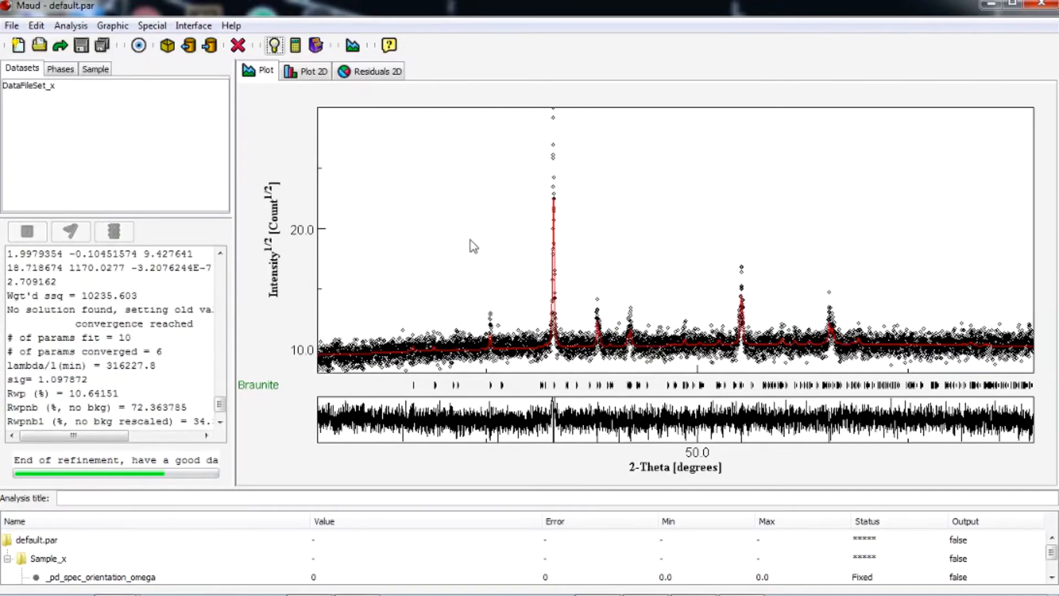
Step: Inspect the fit at the main peak near 33°, the peak near 55° and a smaller peak between them
drag(521, 172, 583, 353)
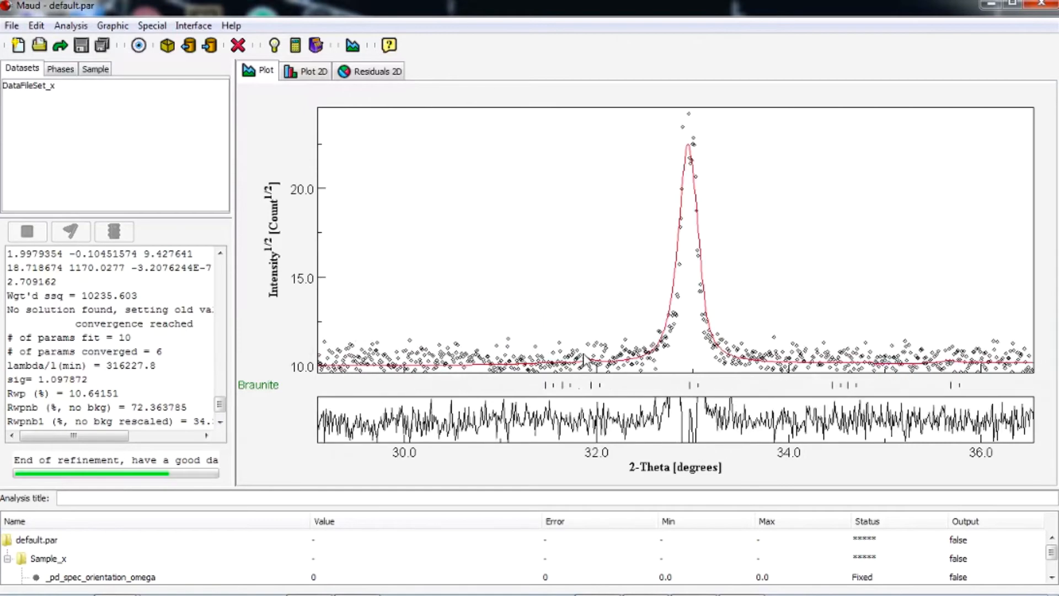
click(484, 269)
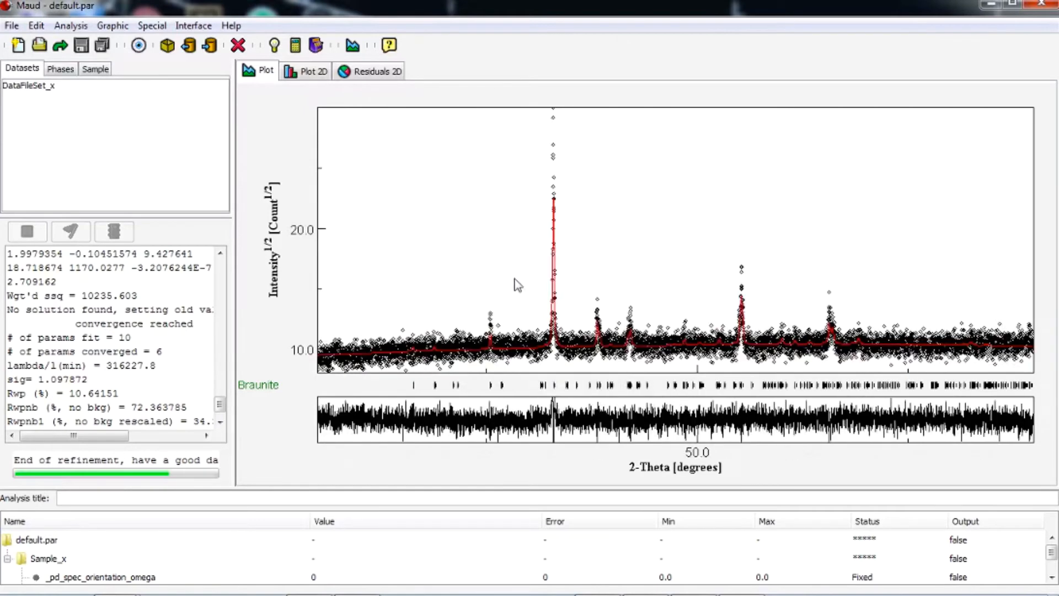
drag(721, 273, 783, 363)
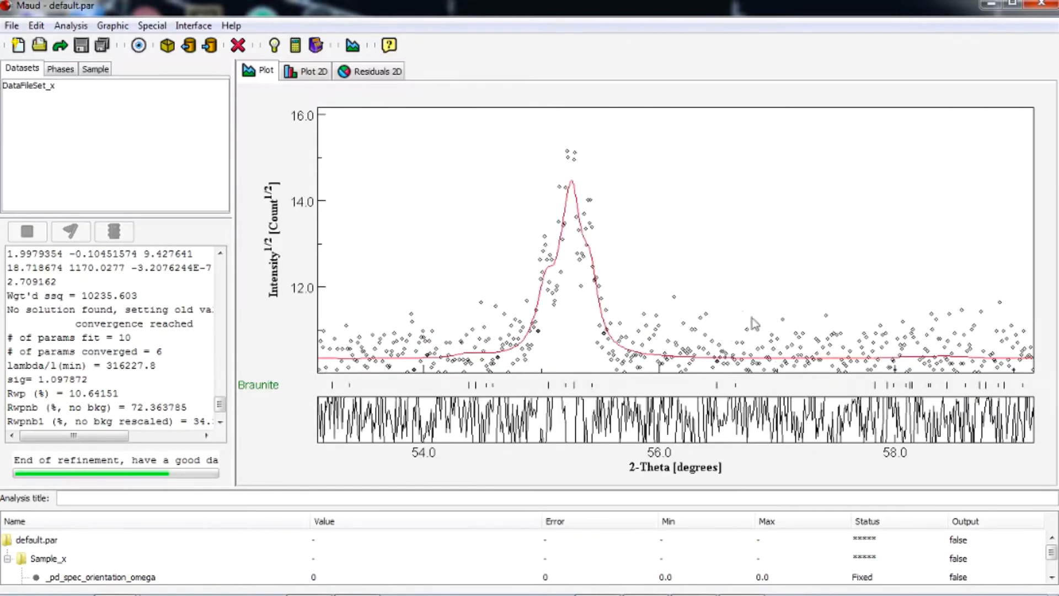
click(728, 259)
drag(619, 309, 654, 364)
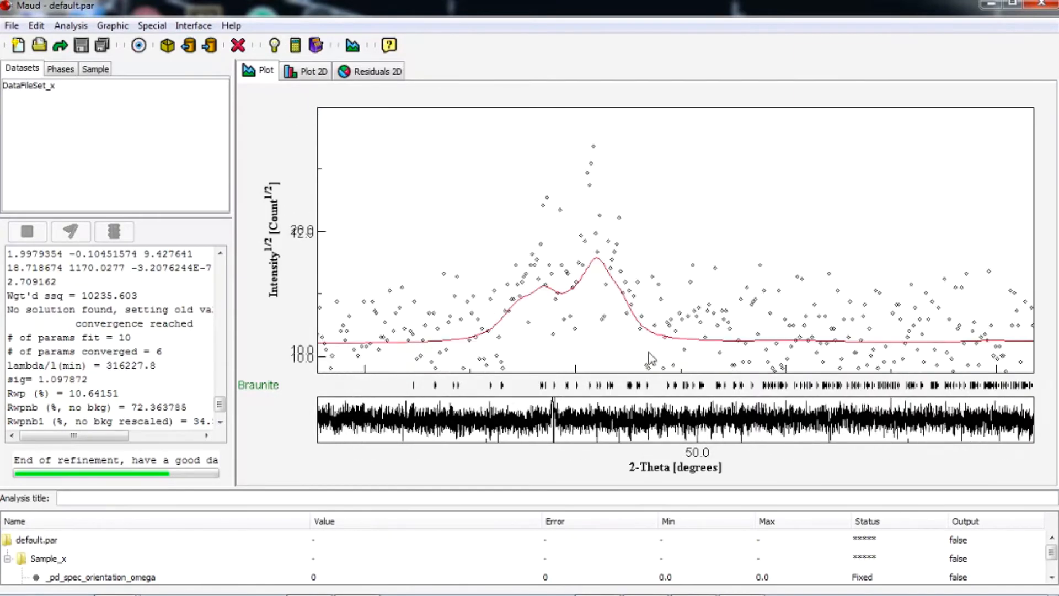
click(663, 272)
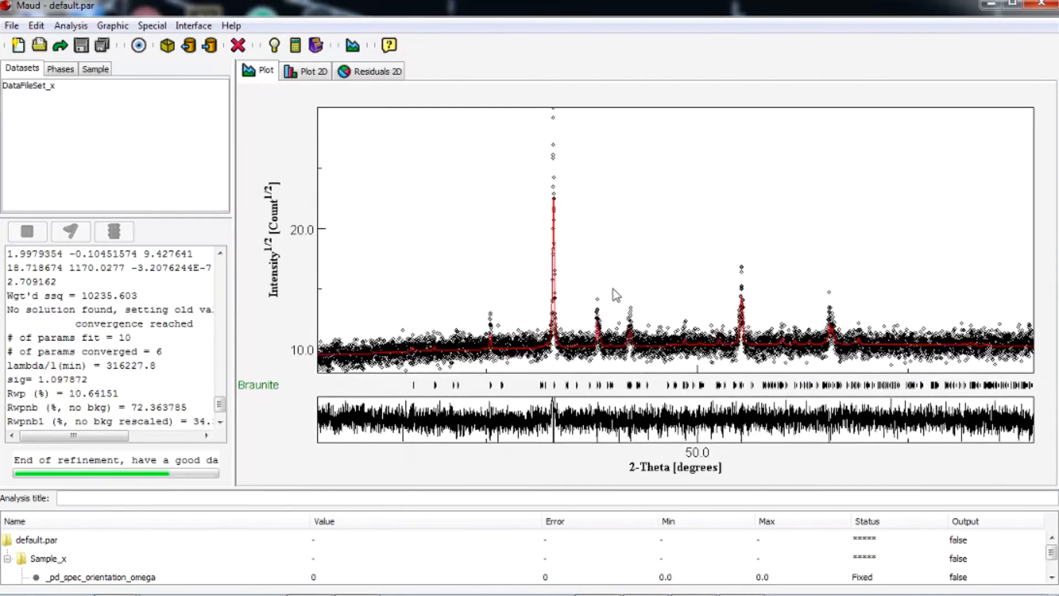
Step: Run the complete Crystal structure analysis refinement from the wizard, and refine the selected parameters once more
click(274, 44)
click(279, 112)
click(168, 316)
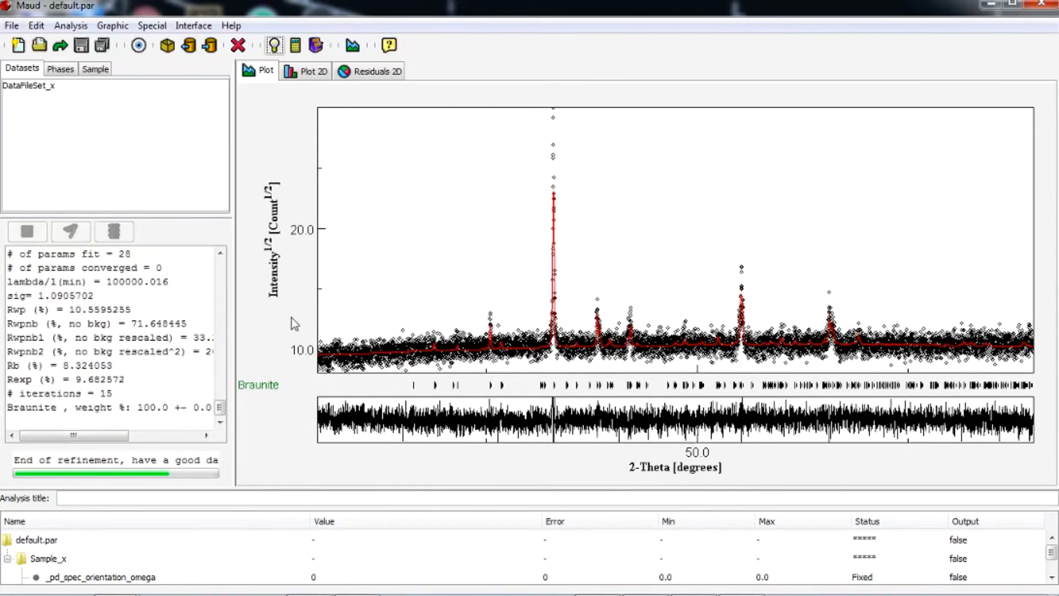
click(316, 45)
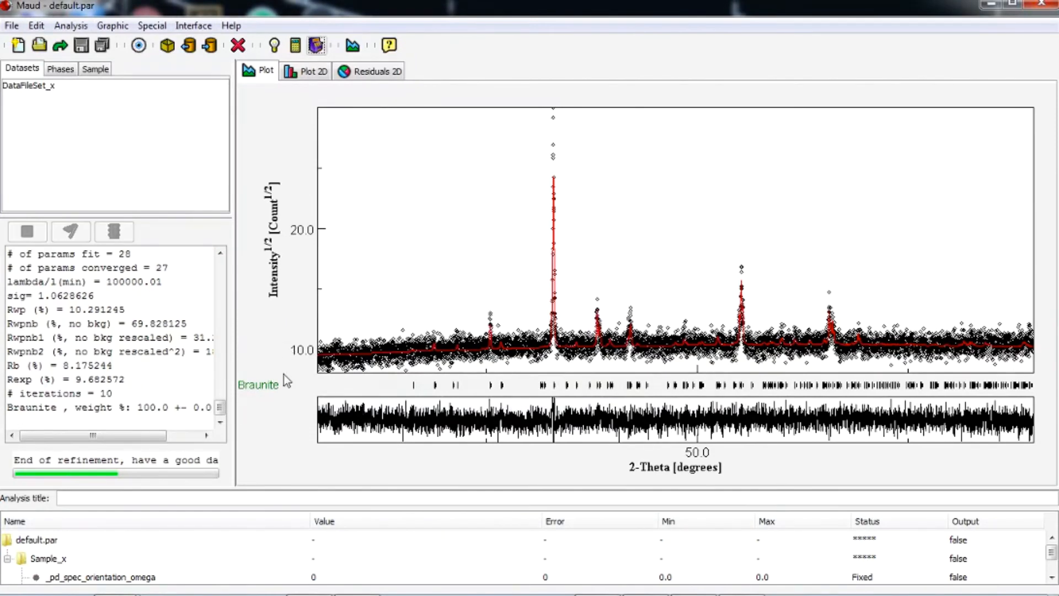
Step: Examine the refinement log for the convergence details, sig, the Rwp, Rb and Rexp factors, and the Braunite weight percentage
mouse_move(220, 406)
mouse_down()
mouse_move(228, 374)
mouse_move(229, 409)
mouse_up()
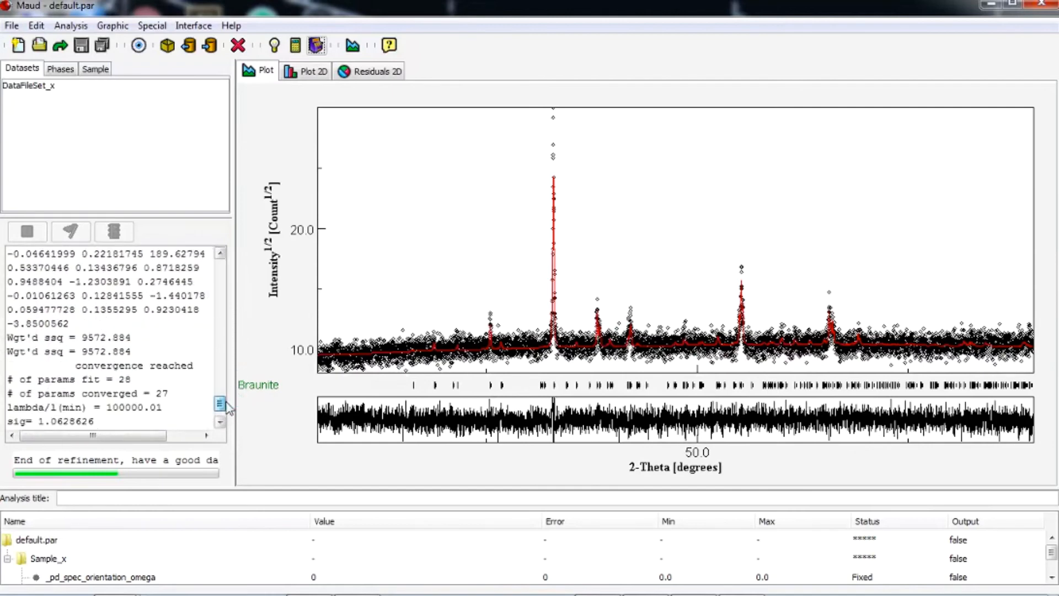
scroll(144, 375, down, 1)
scroll(144, 375, up, 1)
click(220, 422)
click(220, 422)
click(220, 422)
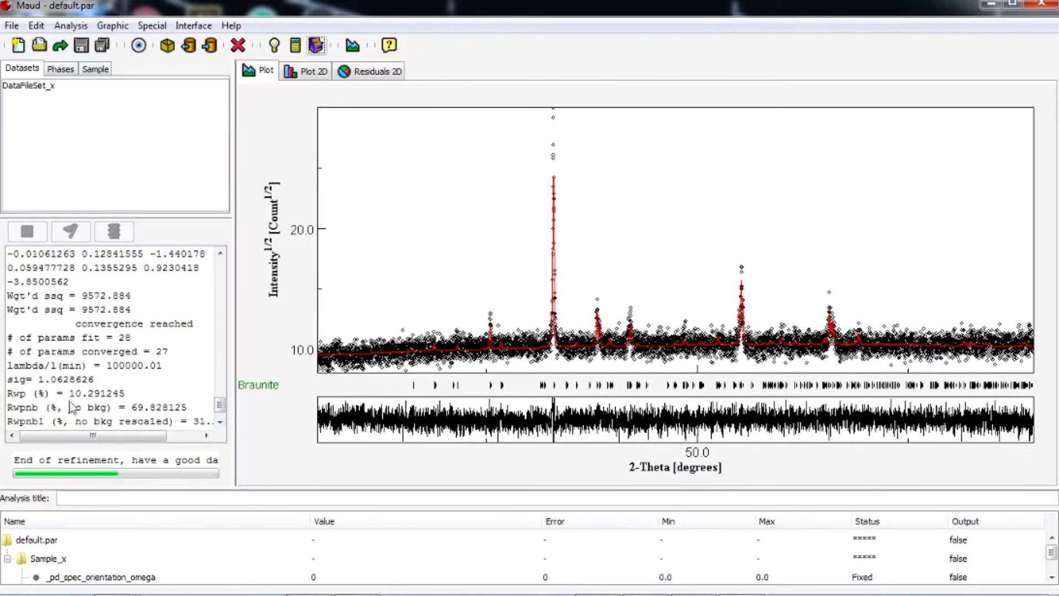
click(221, 422)
click(220, 422)
click(221, 423)
click(221, 423)
click(220, 422)
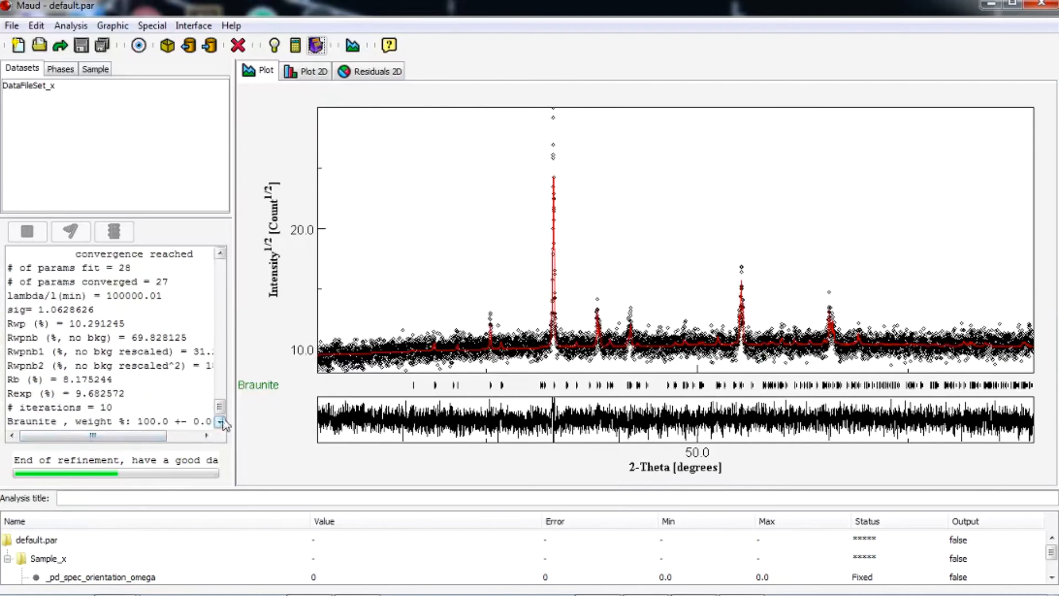
mouse_move(134, 436)
mouse_down()
mouse_move(167, 439)
mouse_move(121, 435)
mouse_up()
drag(219, 408, 219, 399)
Step: Open the full refinement results report, enlarge its window and examine the matrices, dataset R factors and phase information
click(71, 26)
click(92, 149)
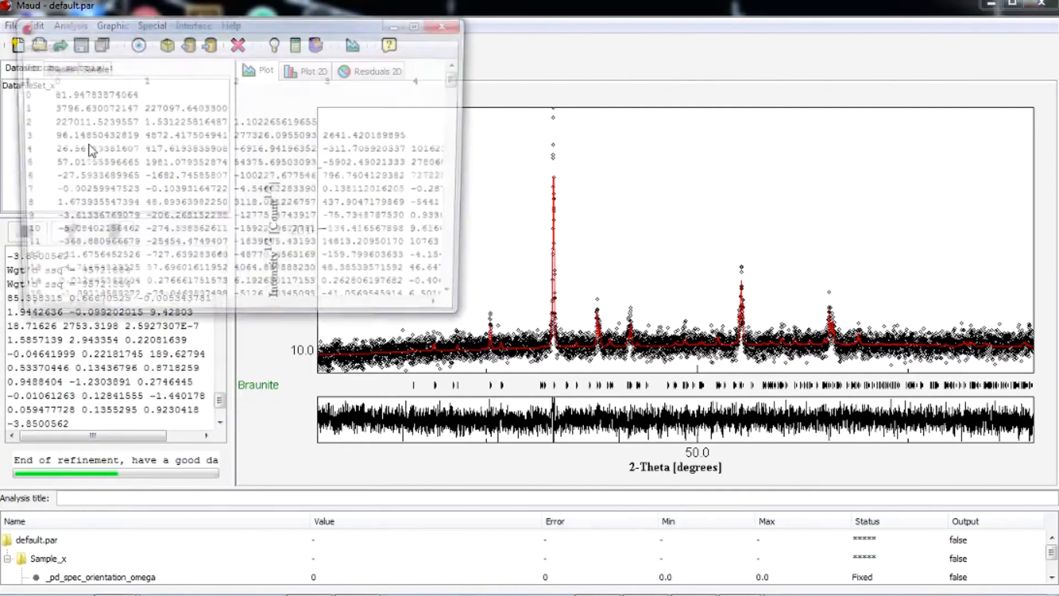
drag(100, 35, 126, 65)
drag(487, 357, 998, 579)
scroll(278, 397, down, 20)
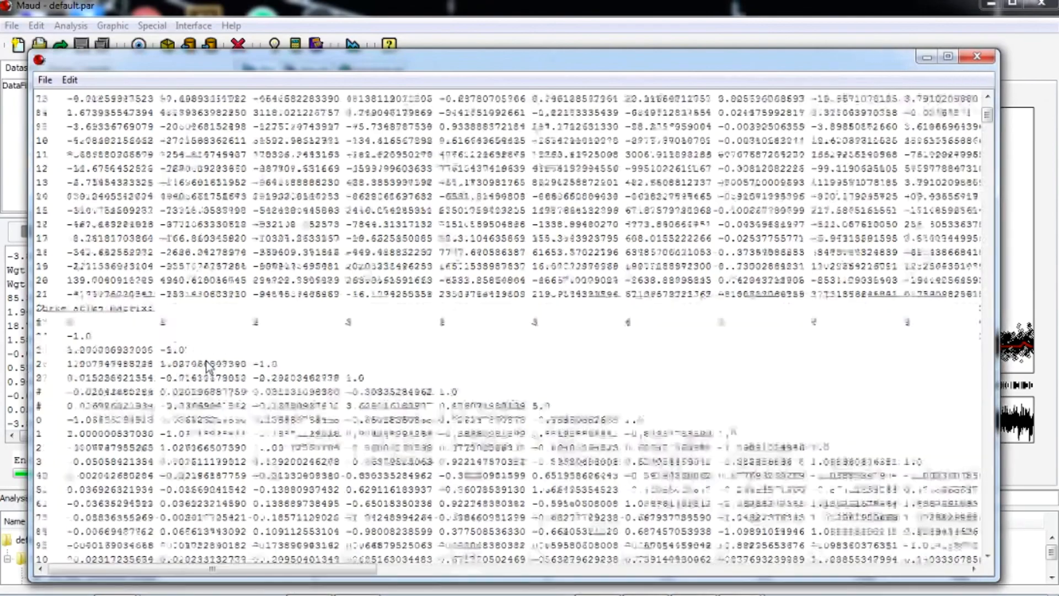
scroll(226, 373, down, 14)
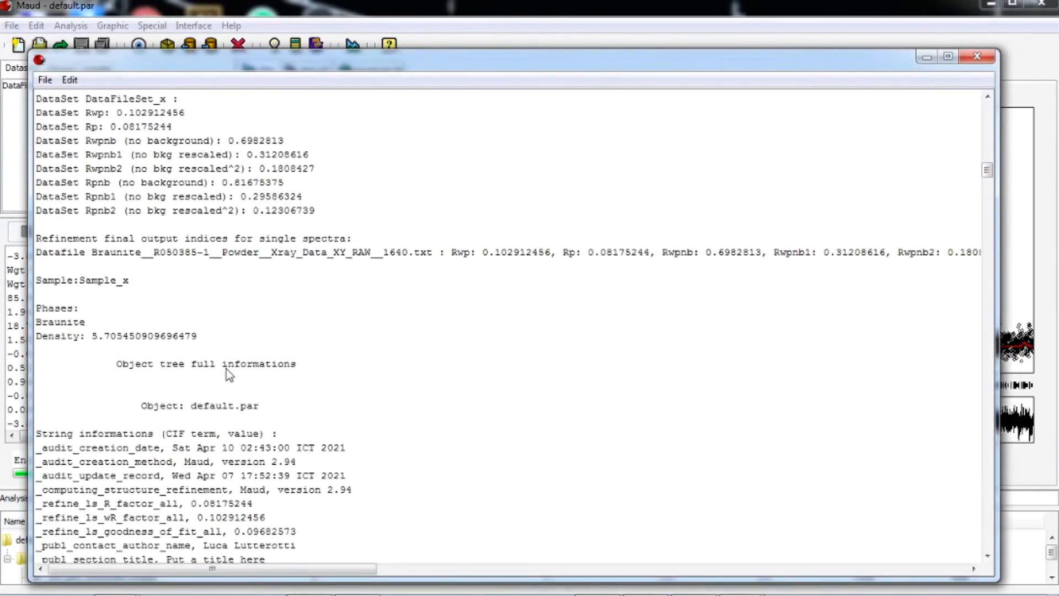
Step: Examine the rest of the results report through the object parameters and the Braunite reflection list, and return to the main analysis window
scroll(228, 374, down, 20)
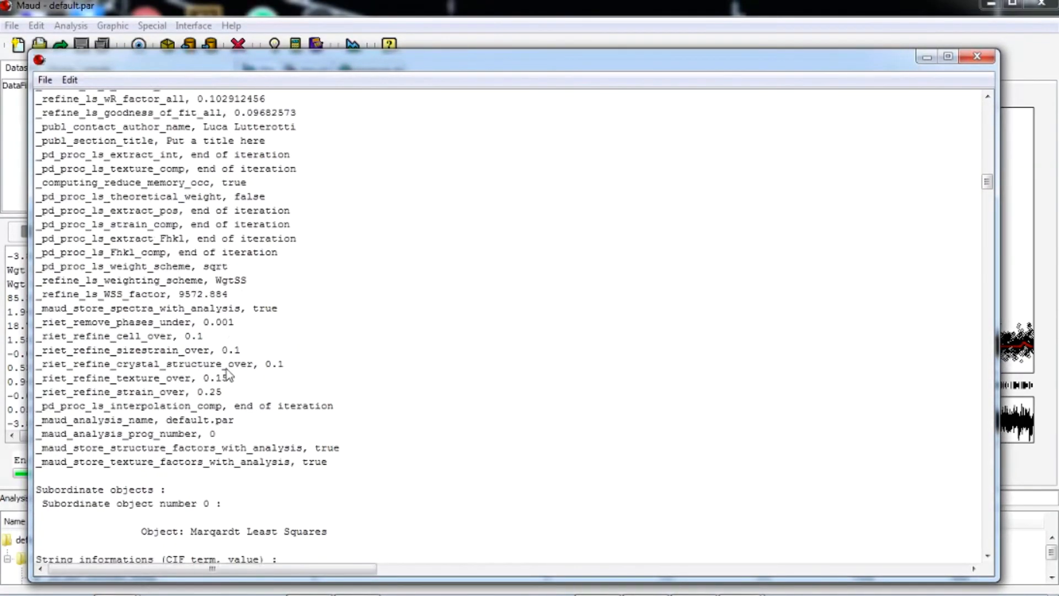
scroll(436, 243, down, 20)
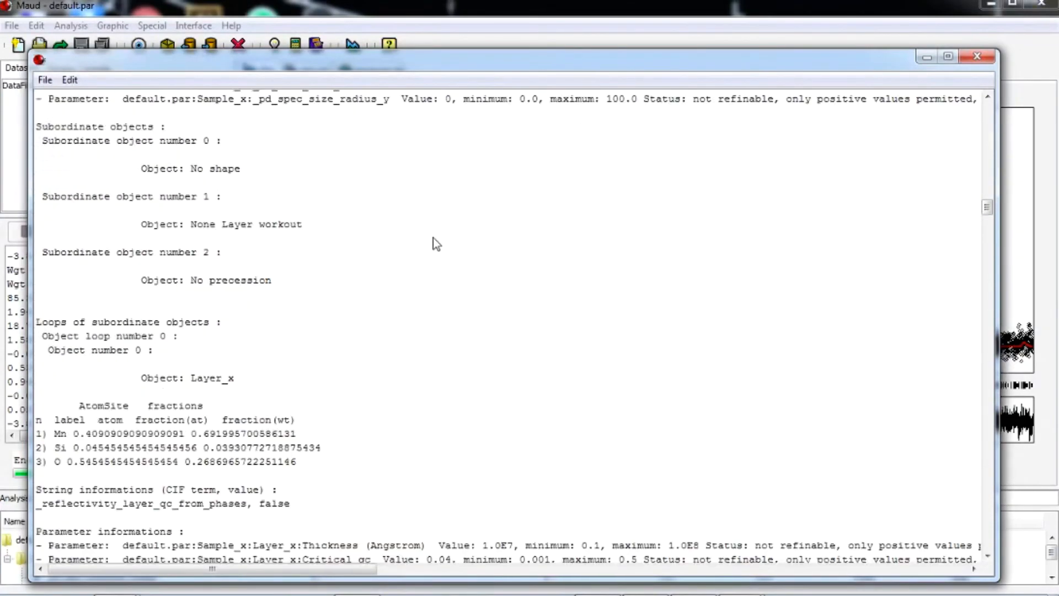
scroll(436, 243, down, 20)
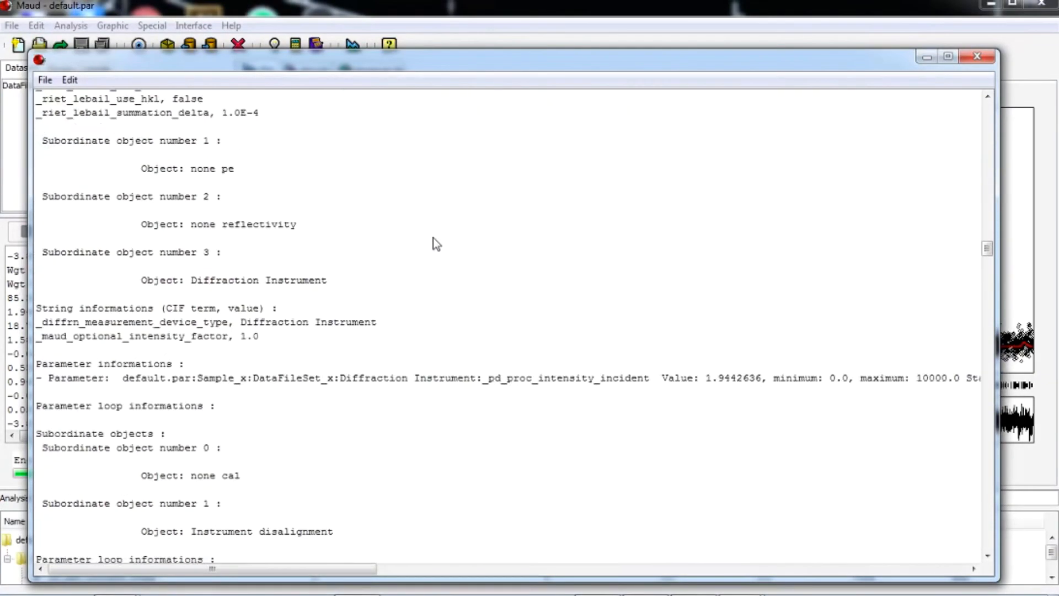
scroll(334, 289, down, 20)
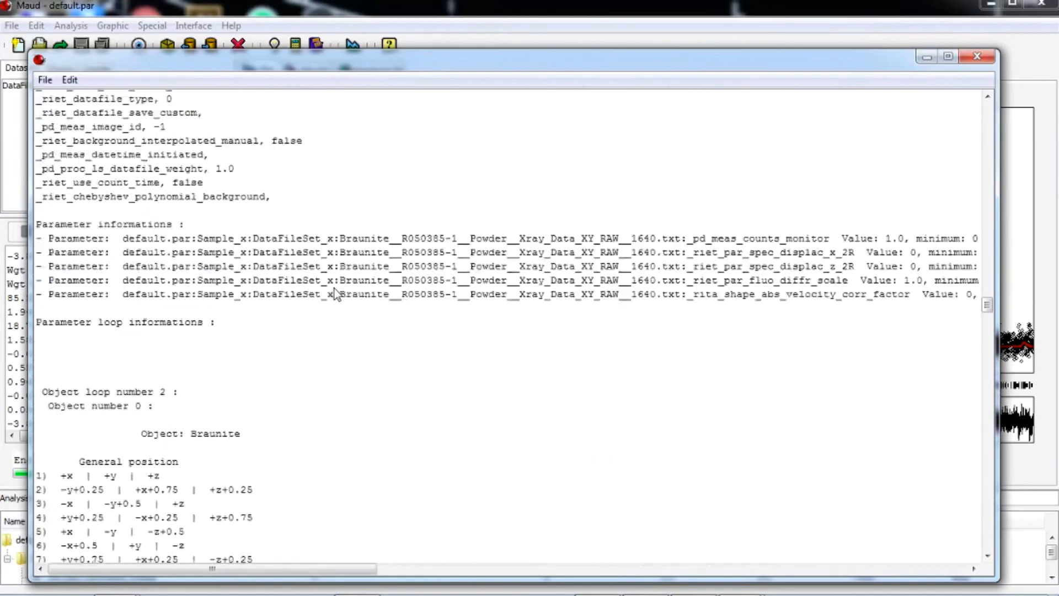
scroll(338, 298, down, 15)
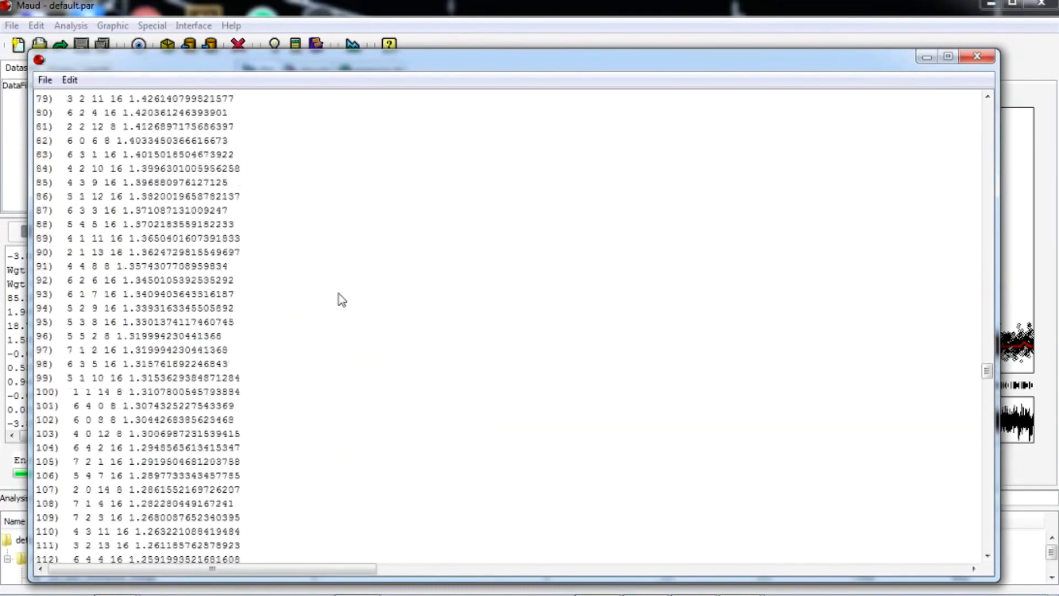
drag(987, 402, 993, 538)
click(1022, 102)
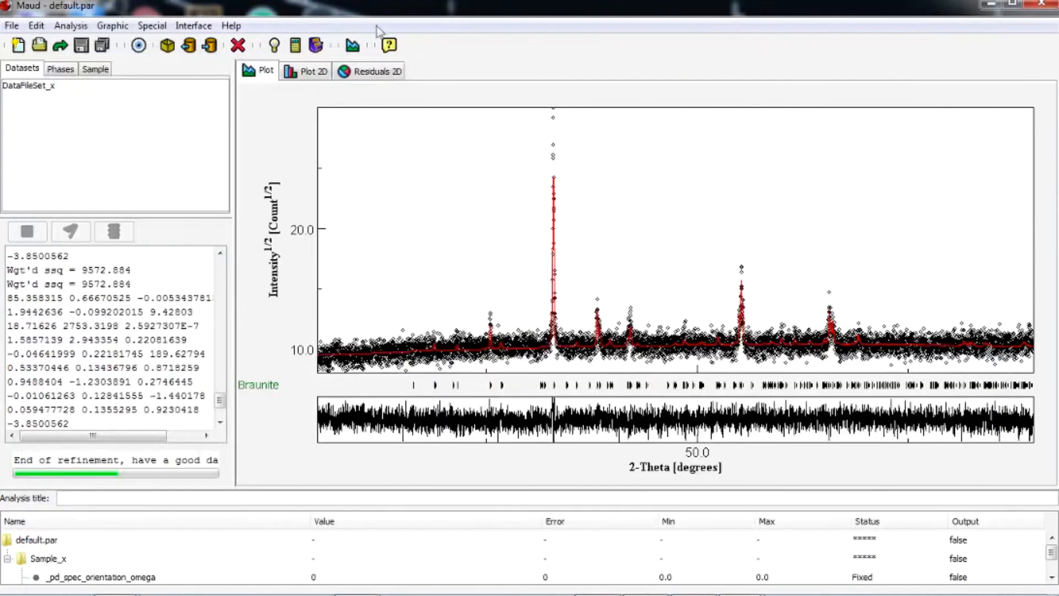
Step: Open the Braunite fit plot in a separate window, enlarge and reposition it, and look through its file and editing commands
click(352, 45)
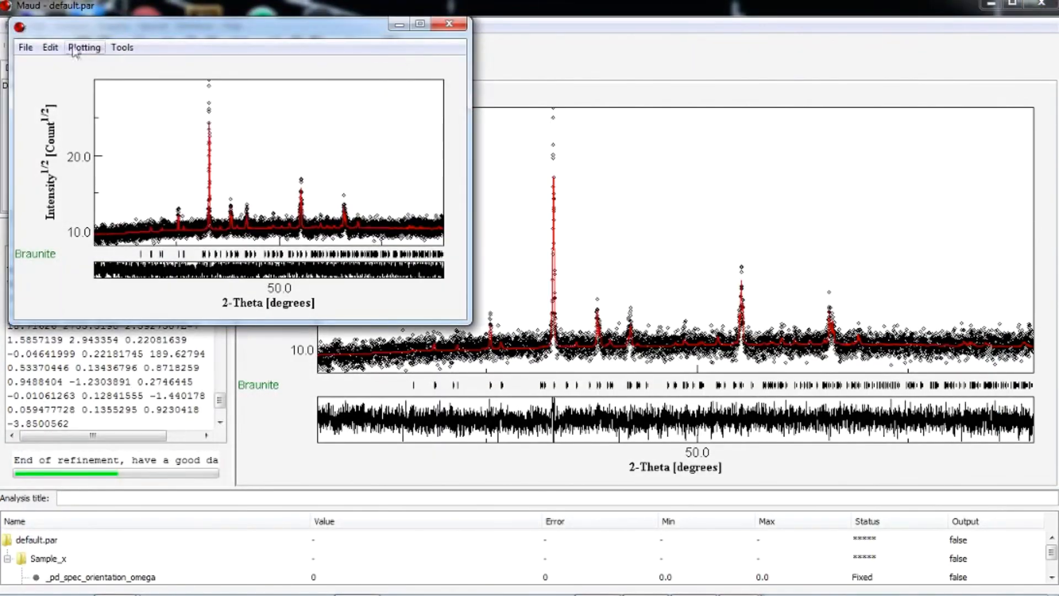
drag(473, 326, 810, 487)
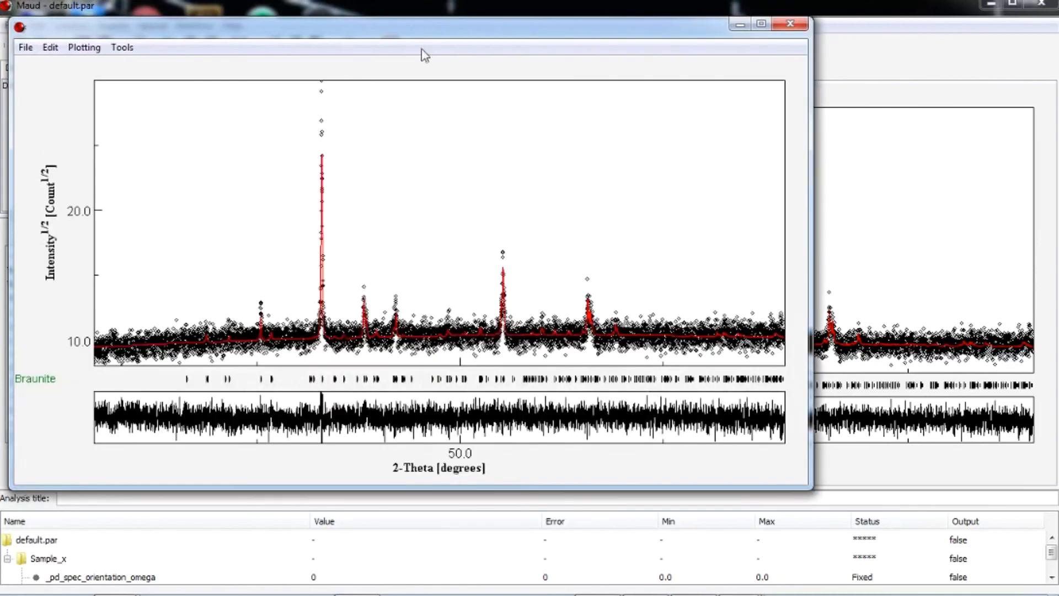
drag(422, 38, 538, 62)
click(147, 76)
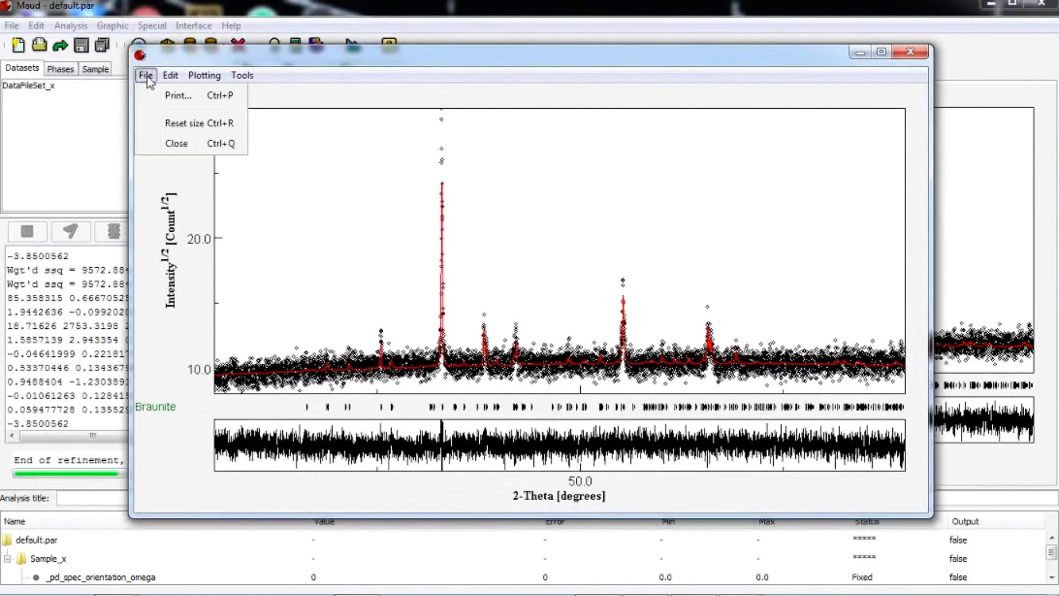
mouse_move(161, 81)
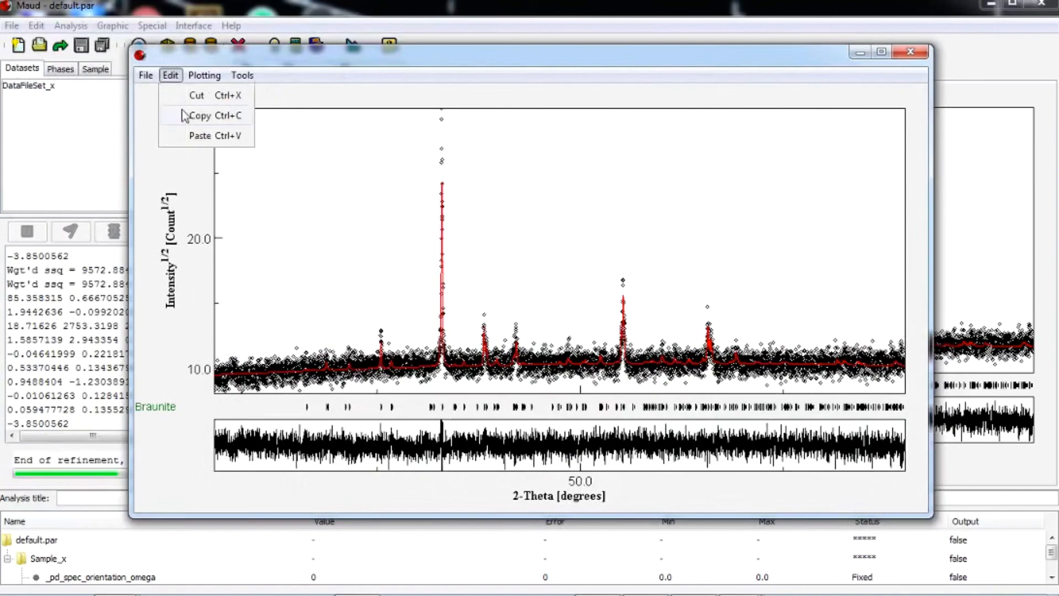